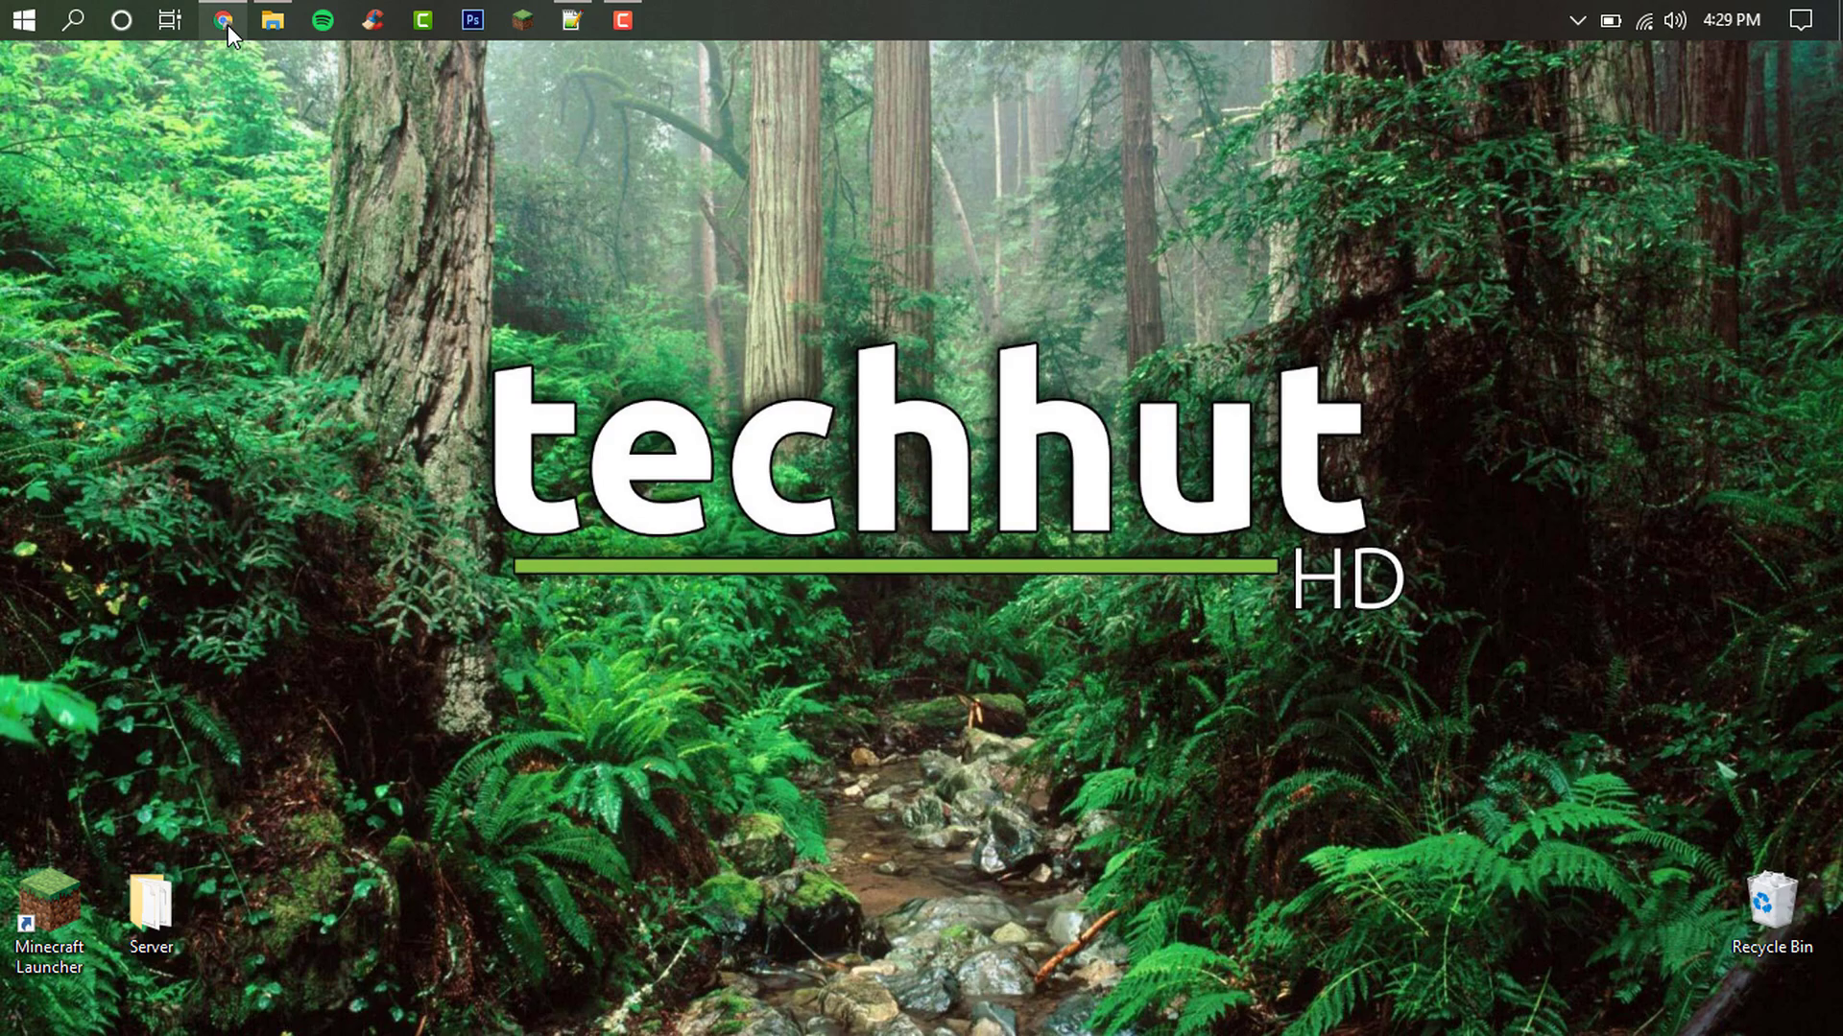
Bring Chrome back and scroll down the OreAnnouncer 2.4.0 resource page on SpigotMC
{"action": "left_click", "coordinate": [228, 25]}
{"action": "scroll", "coordinate": [461, 571], "scroll_direction": "down", "scroll_amount": 1}
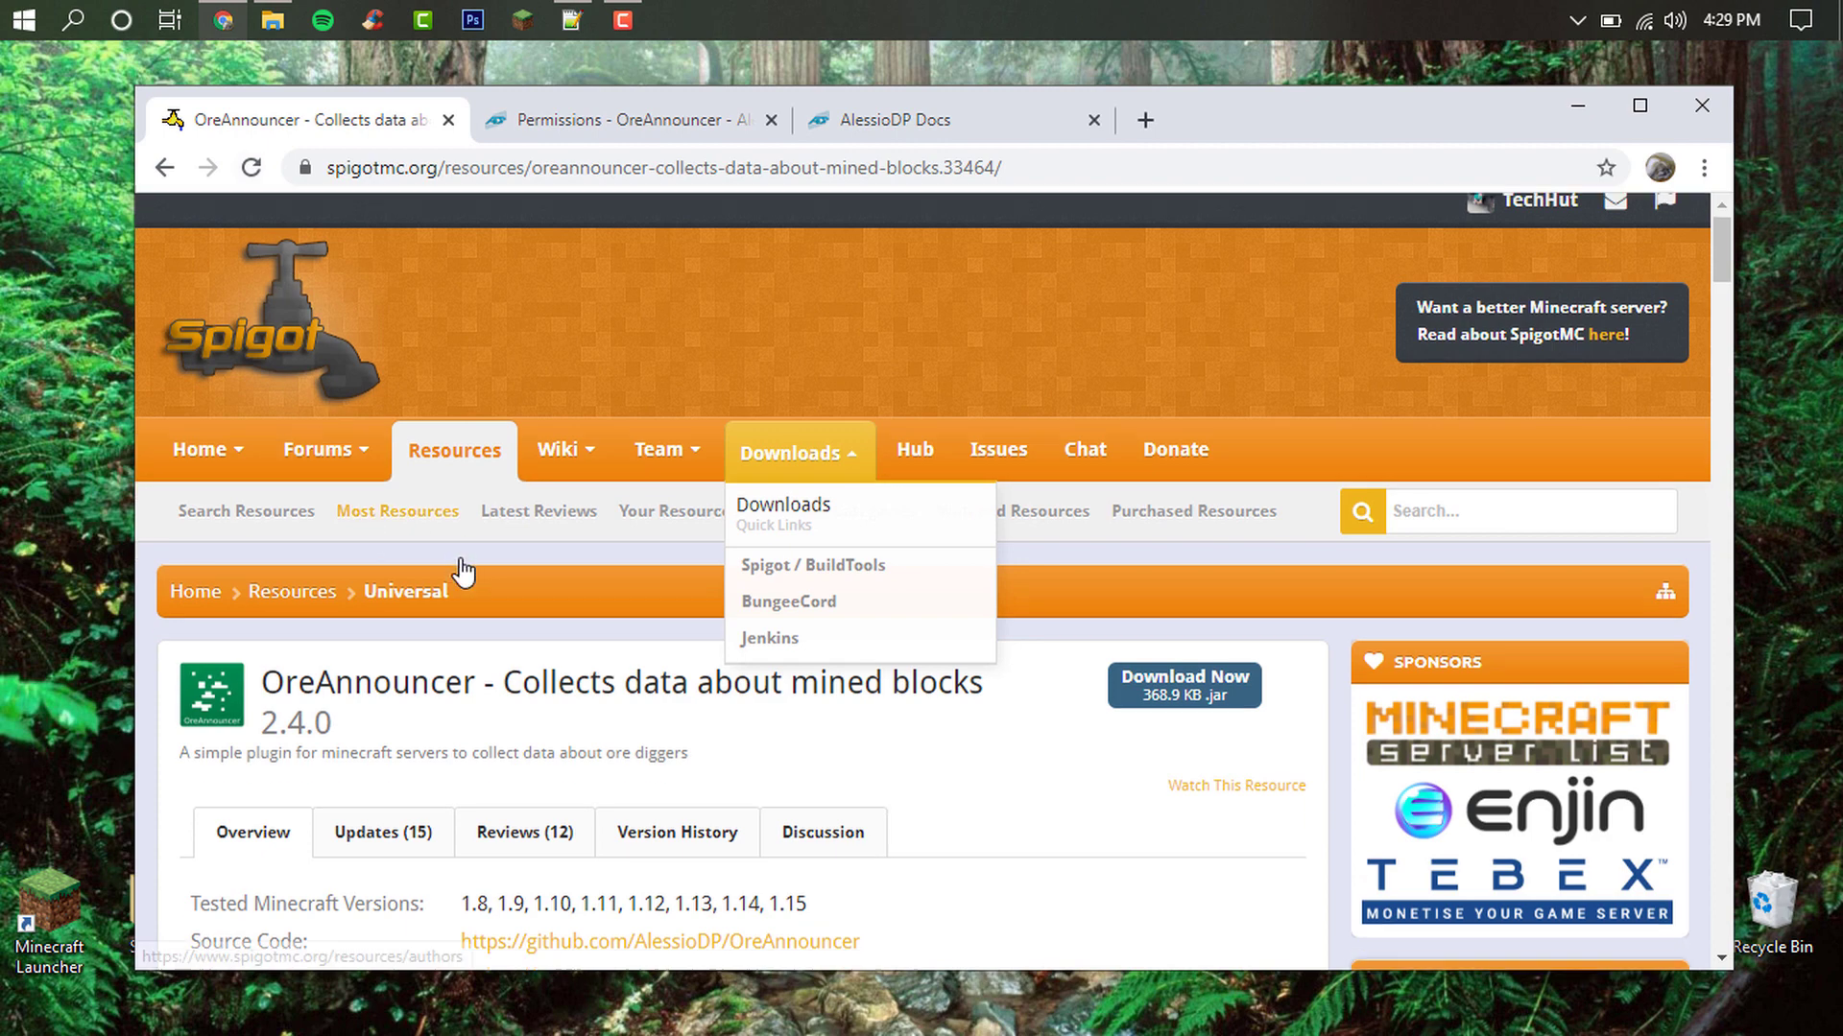
{"action": "scroll", "coordinate": [461, 571], "scroll_direction": "down", "scroll_amount": 3}
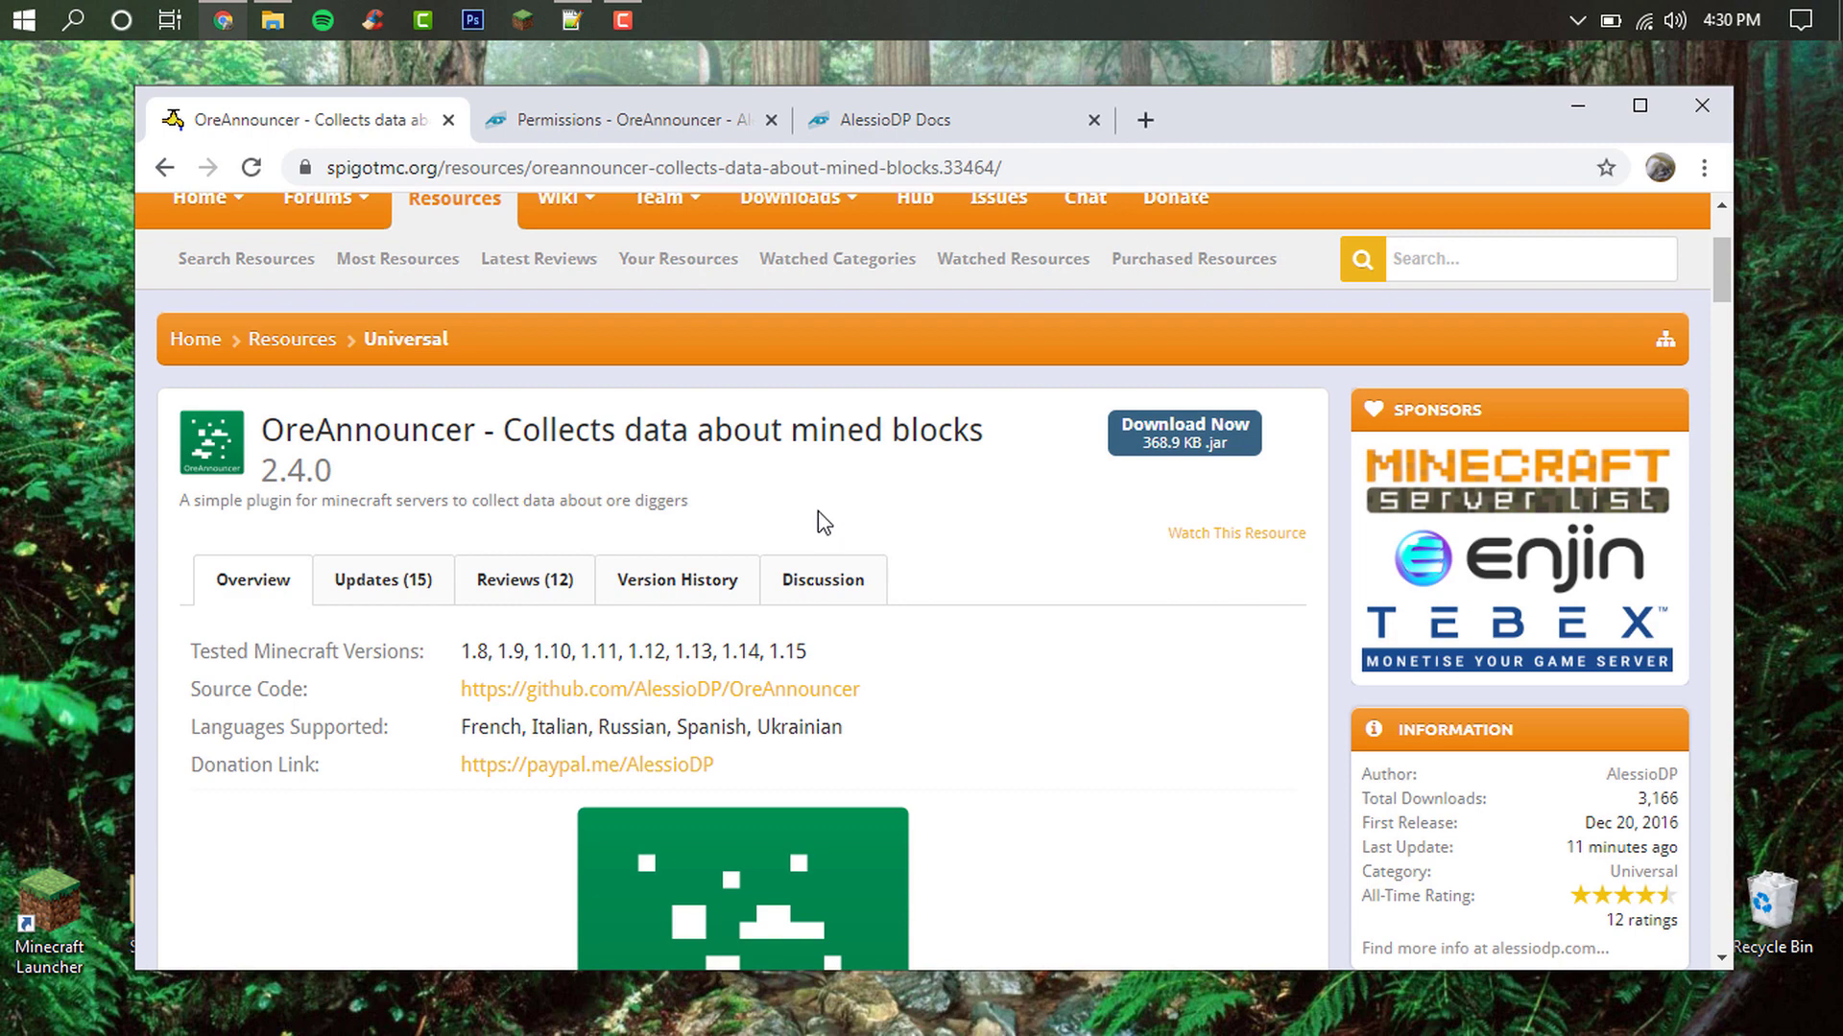
{"action": "scroll", "coordinate": [779, 518], "scroll_direction": "down", "scroll_amount": 7}
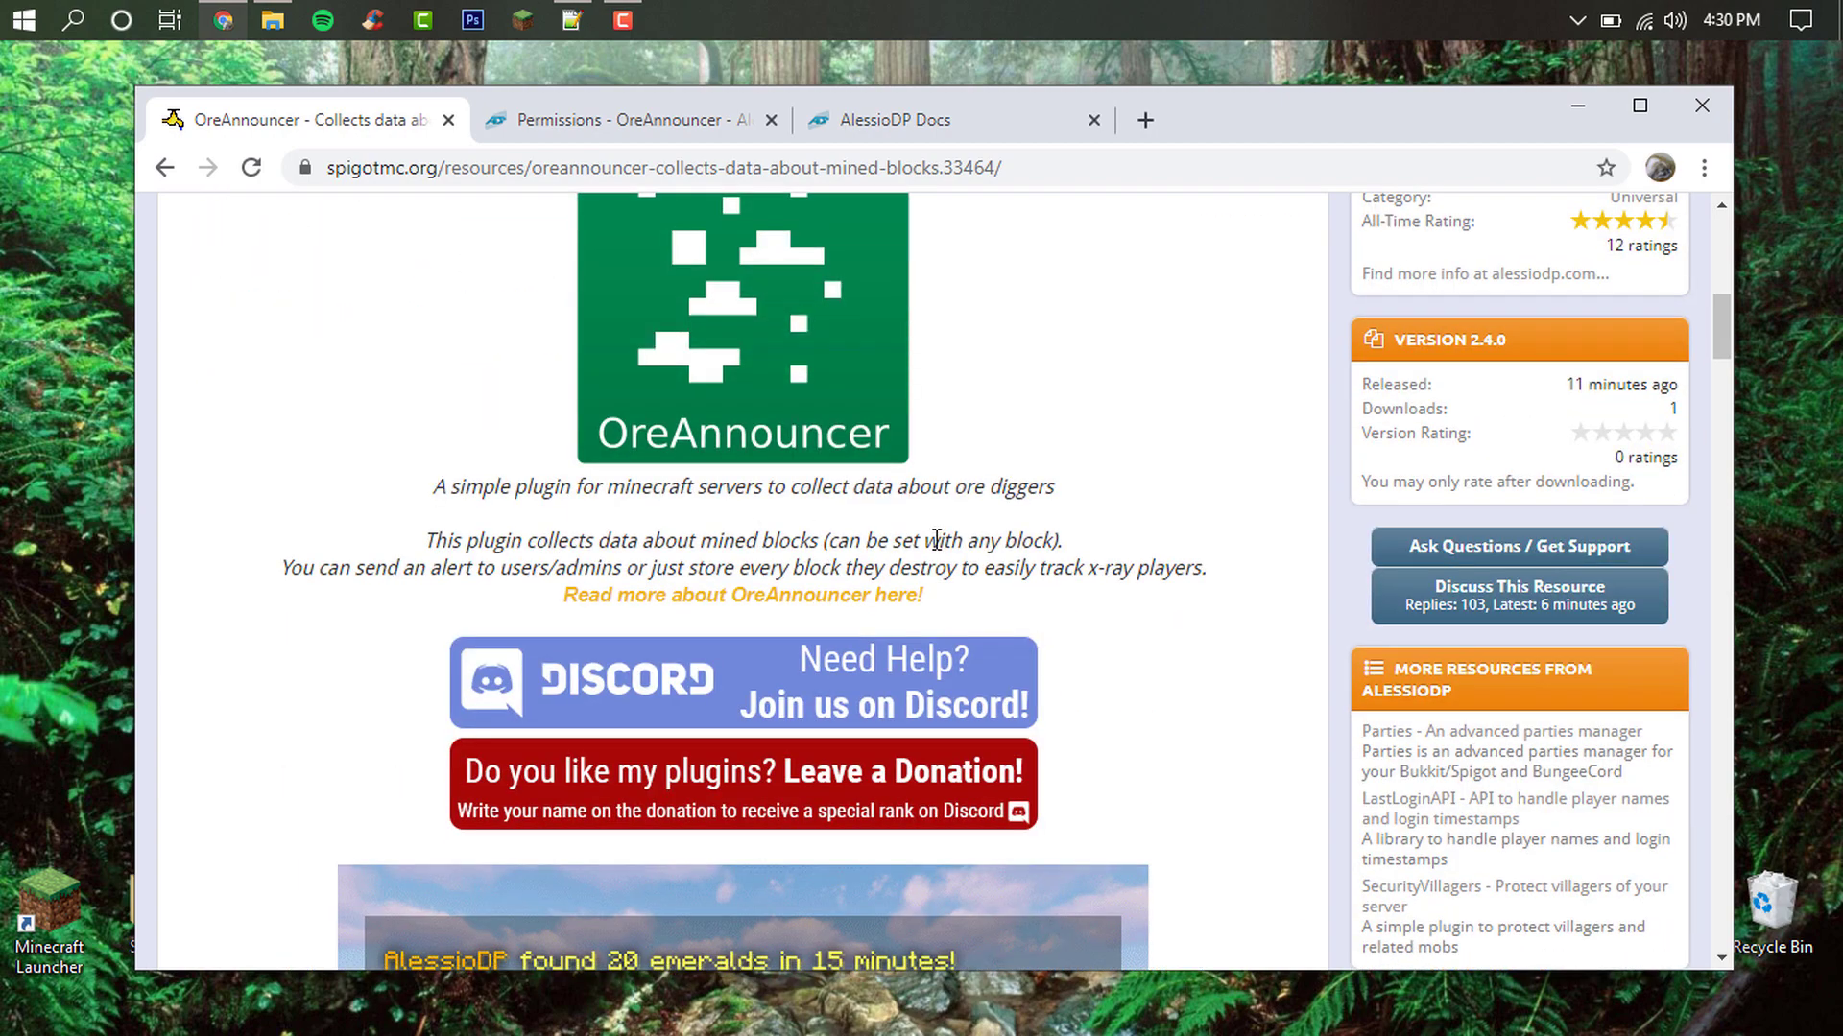
{"action": "scroll", "coordinate": [432, 470], "scroll_direction": "down", "scroll_amount": 13}
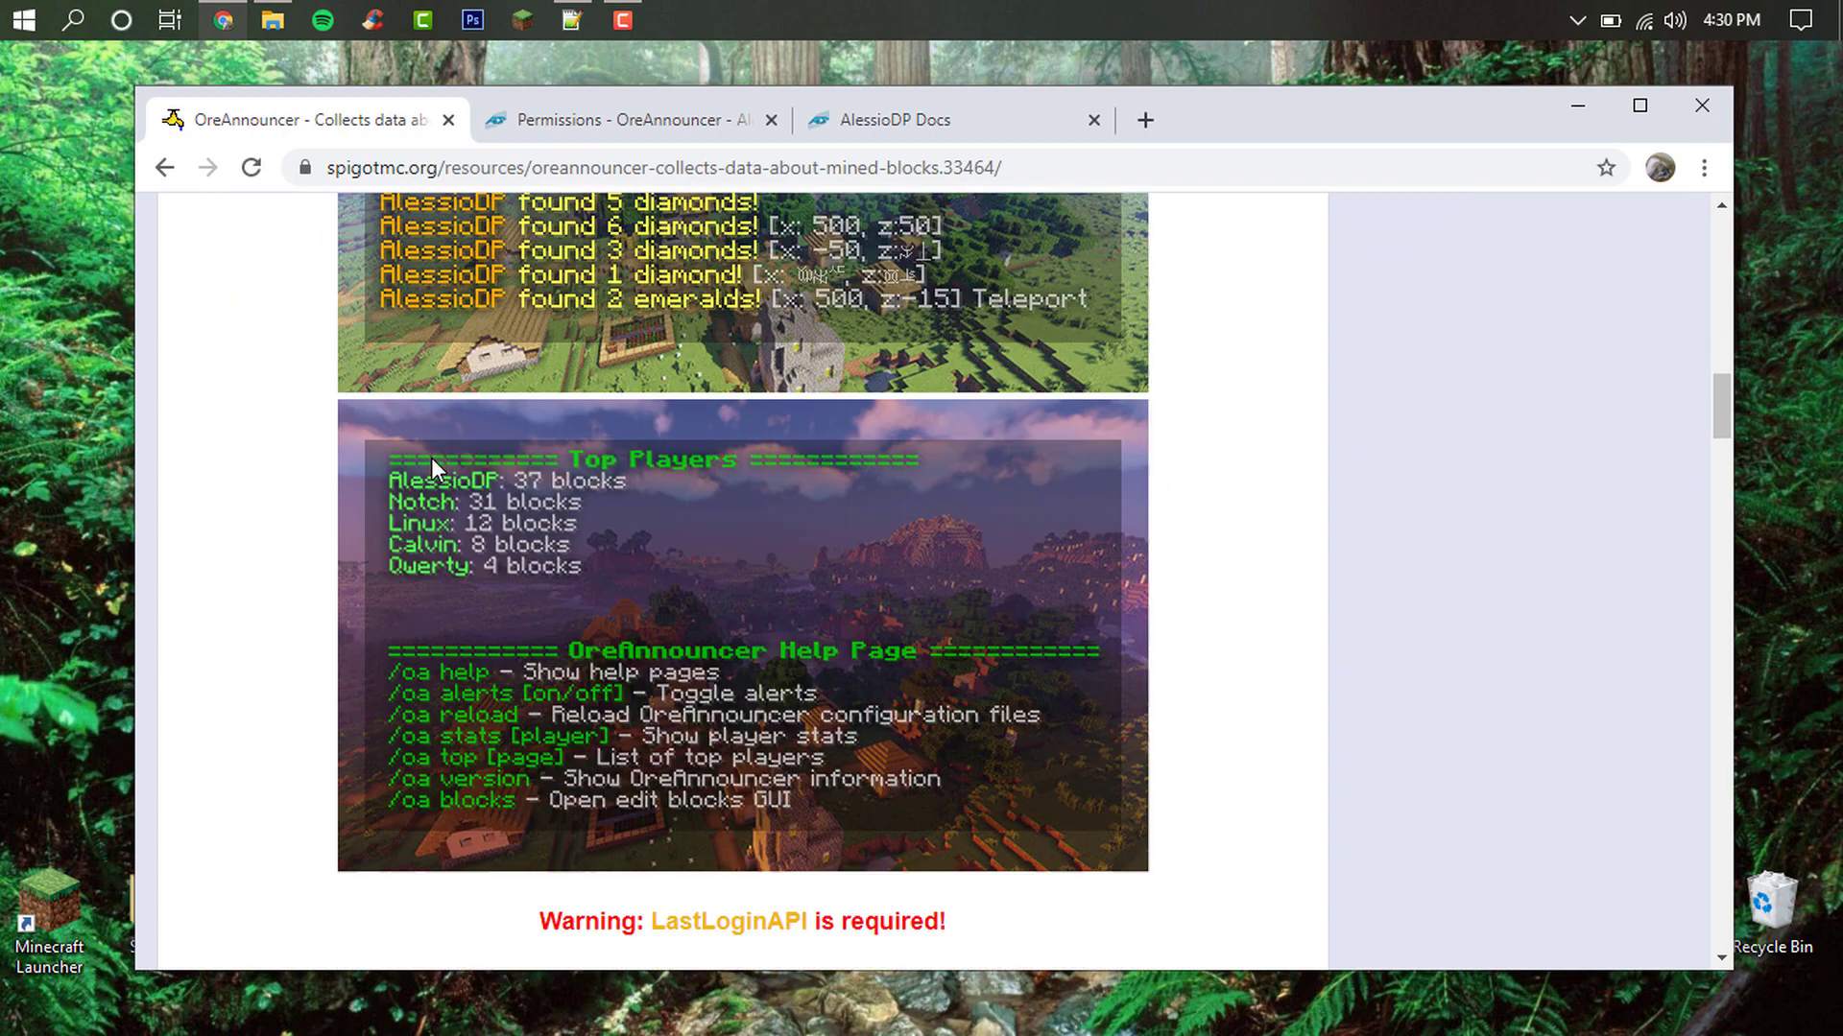
{"action": "scroll", "coordinate": [447, 457], "scroll_direction": "down", "scroll_amount": 9}
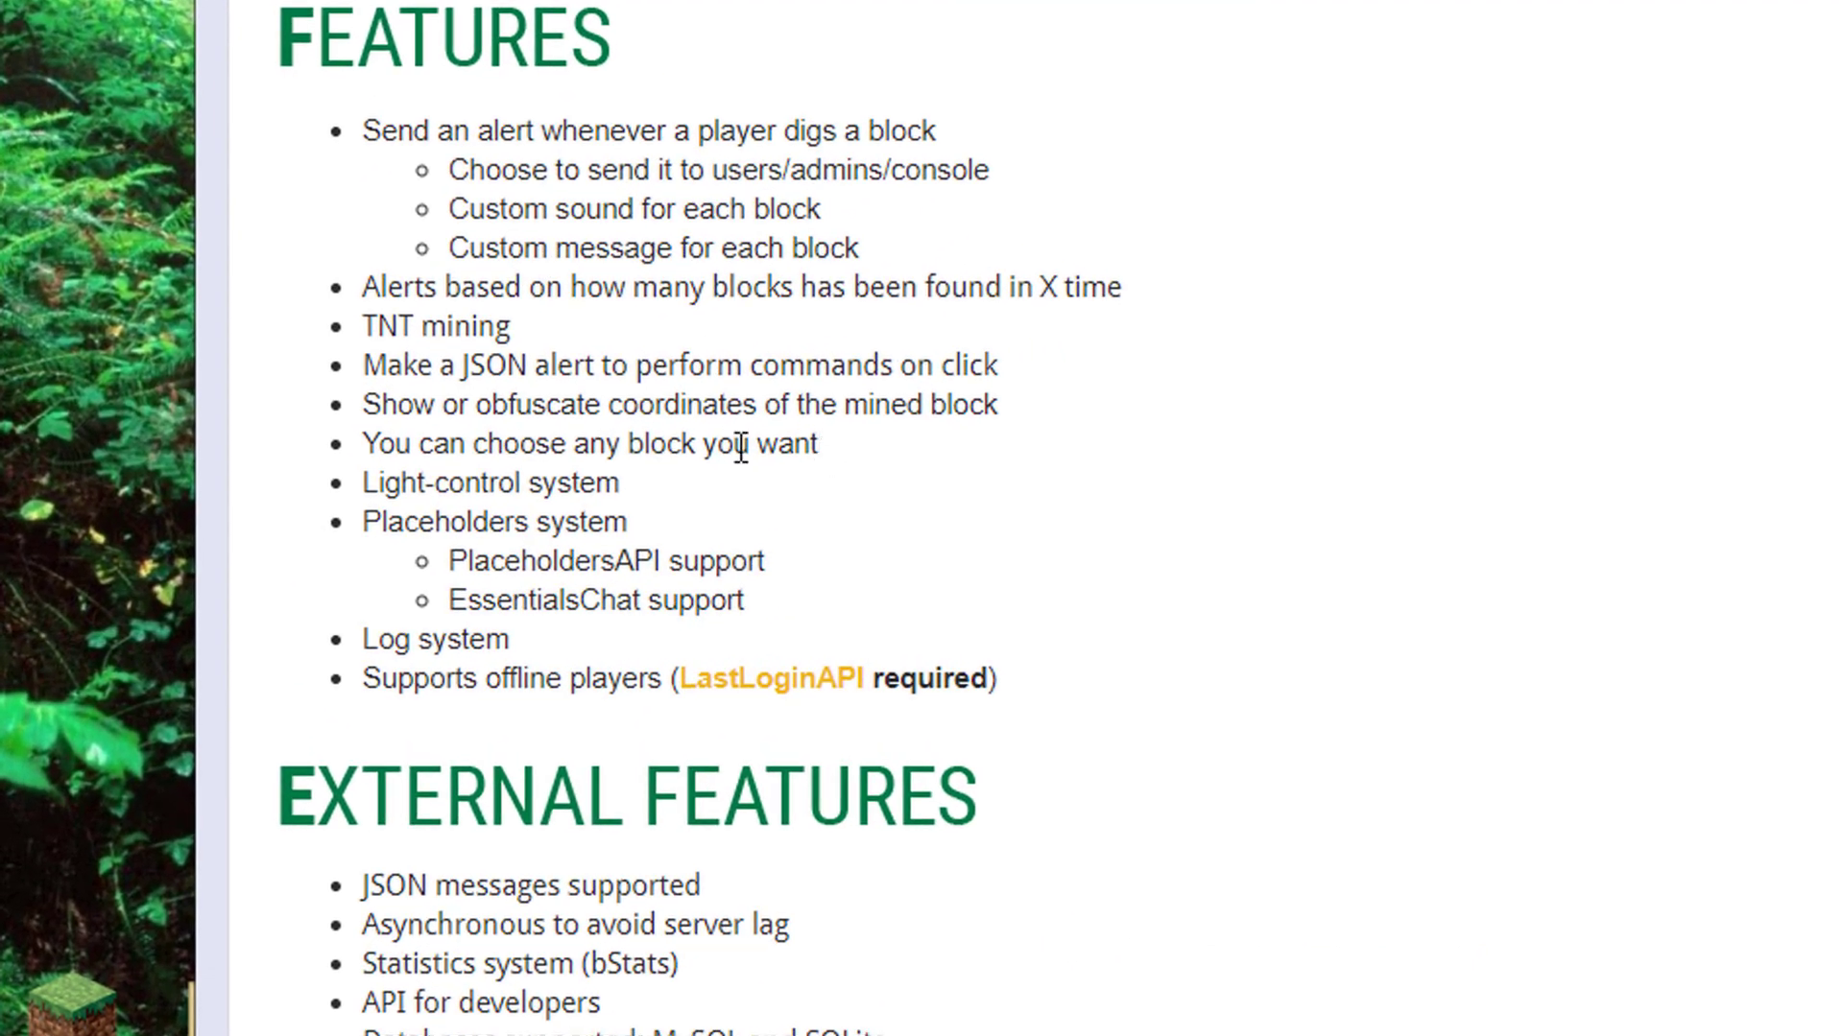
Highlight the choose-any-block feature, then review the commands and download listing
{"action": "left_click_drag", "start_coordinate": [564, 503], "coordinate": [335, 503]}
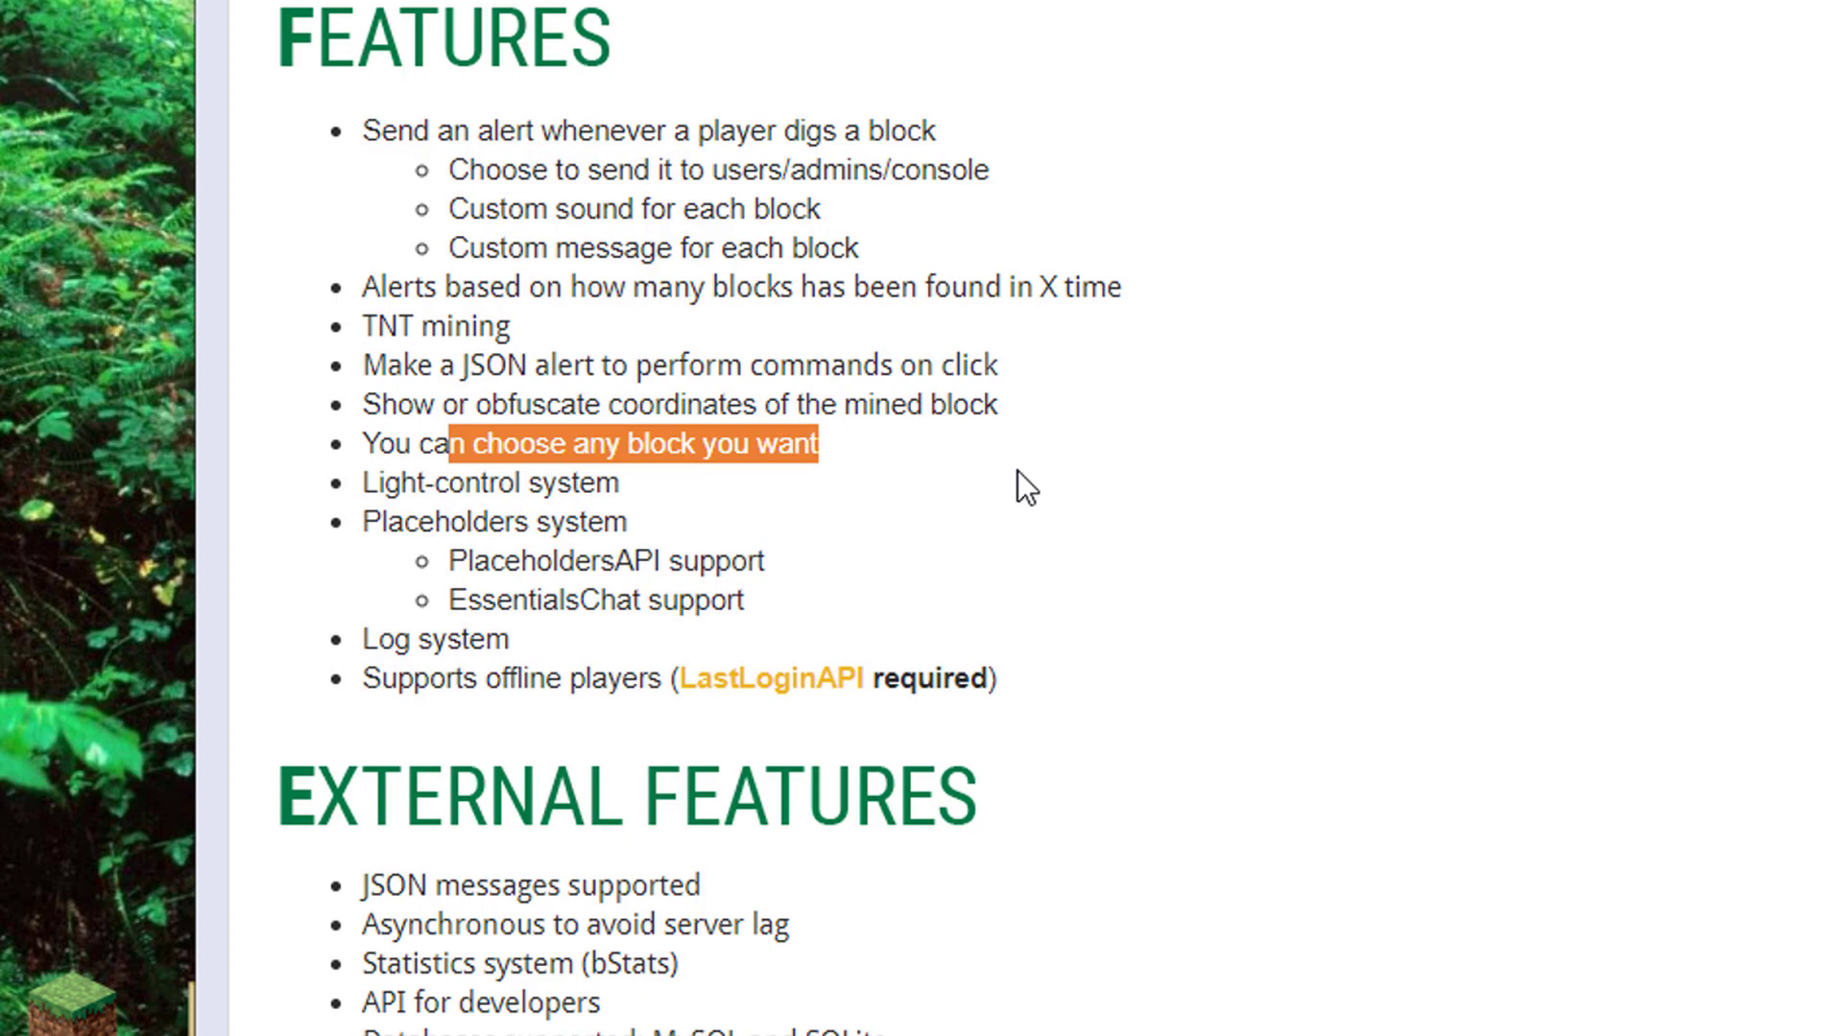
{"action": "scroll", "coordinate": [964, 605], "scroll_direction": "down", "scroll_amount": 10}
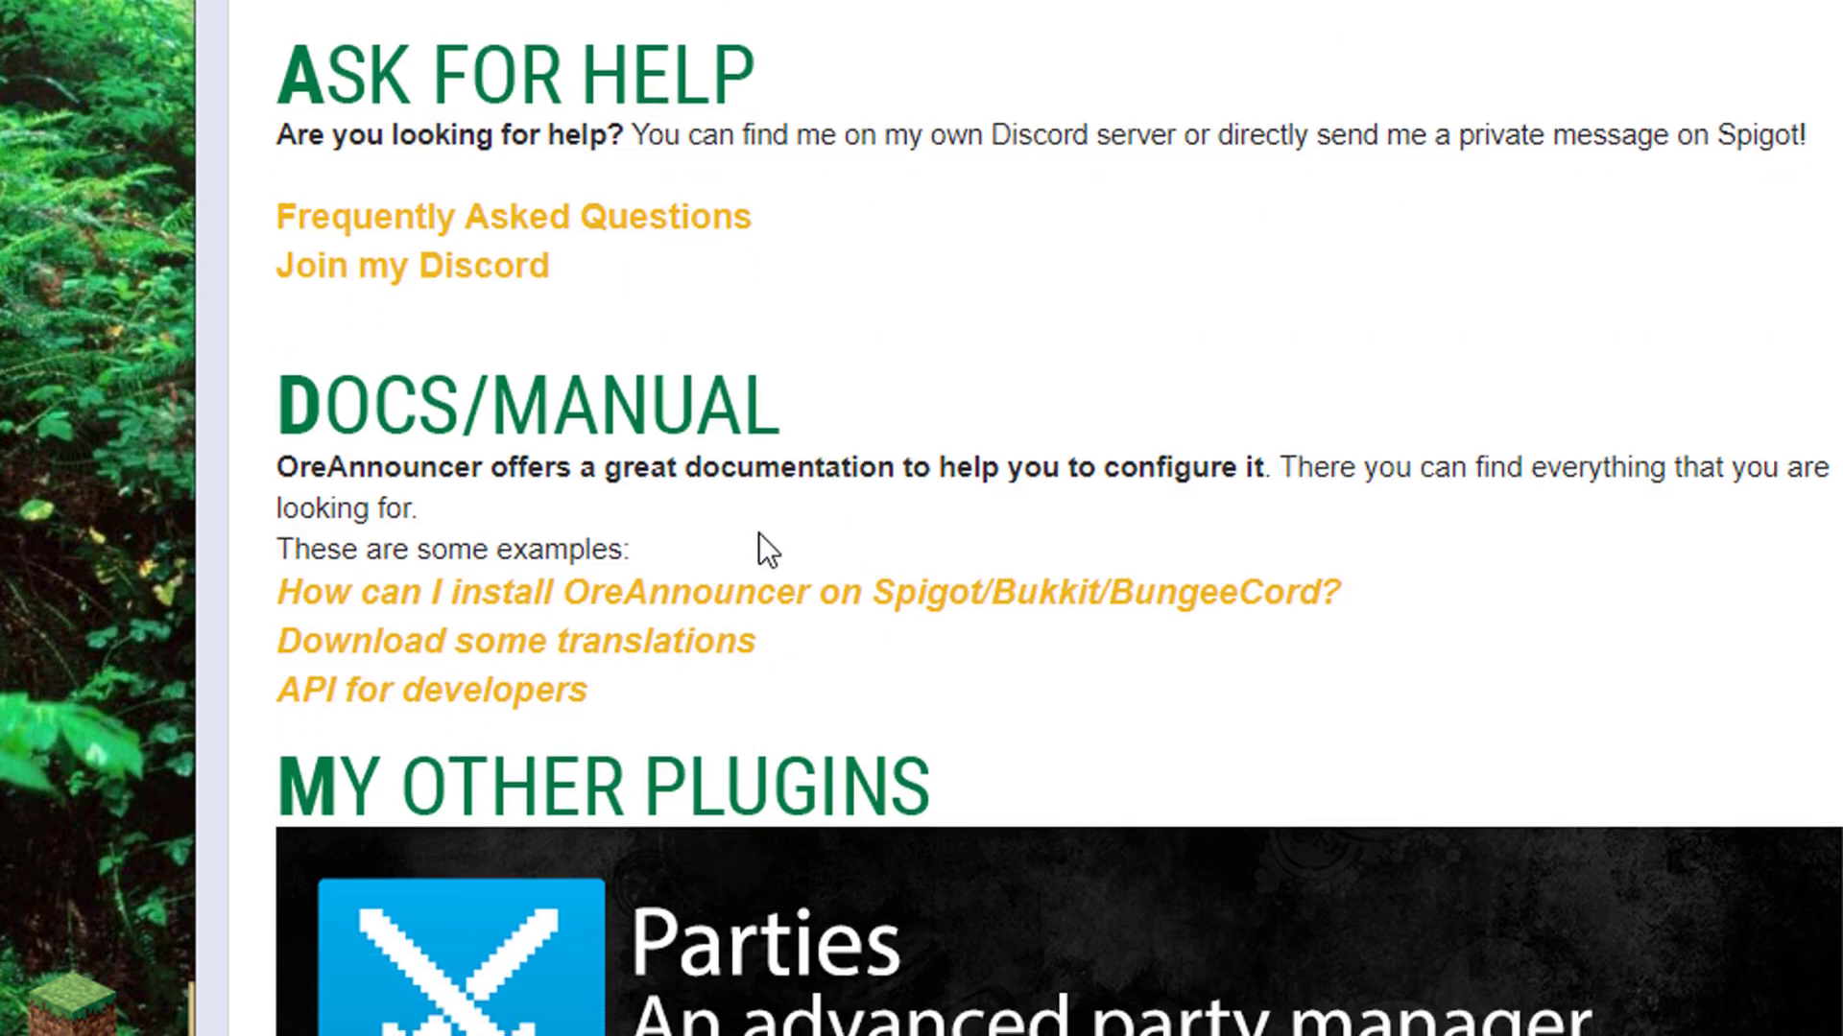
{"action": "scroll", "coordinate": [758, 534], "scroll_direction": "up", "scroll_amount": 12}
{"action": "scroll", "coordinate": [900, 546], "scroll_direction": "down", "scroll_amount": 2}
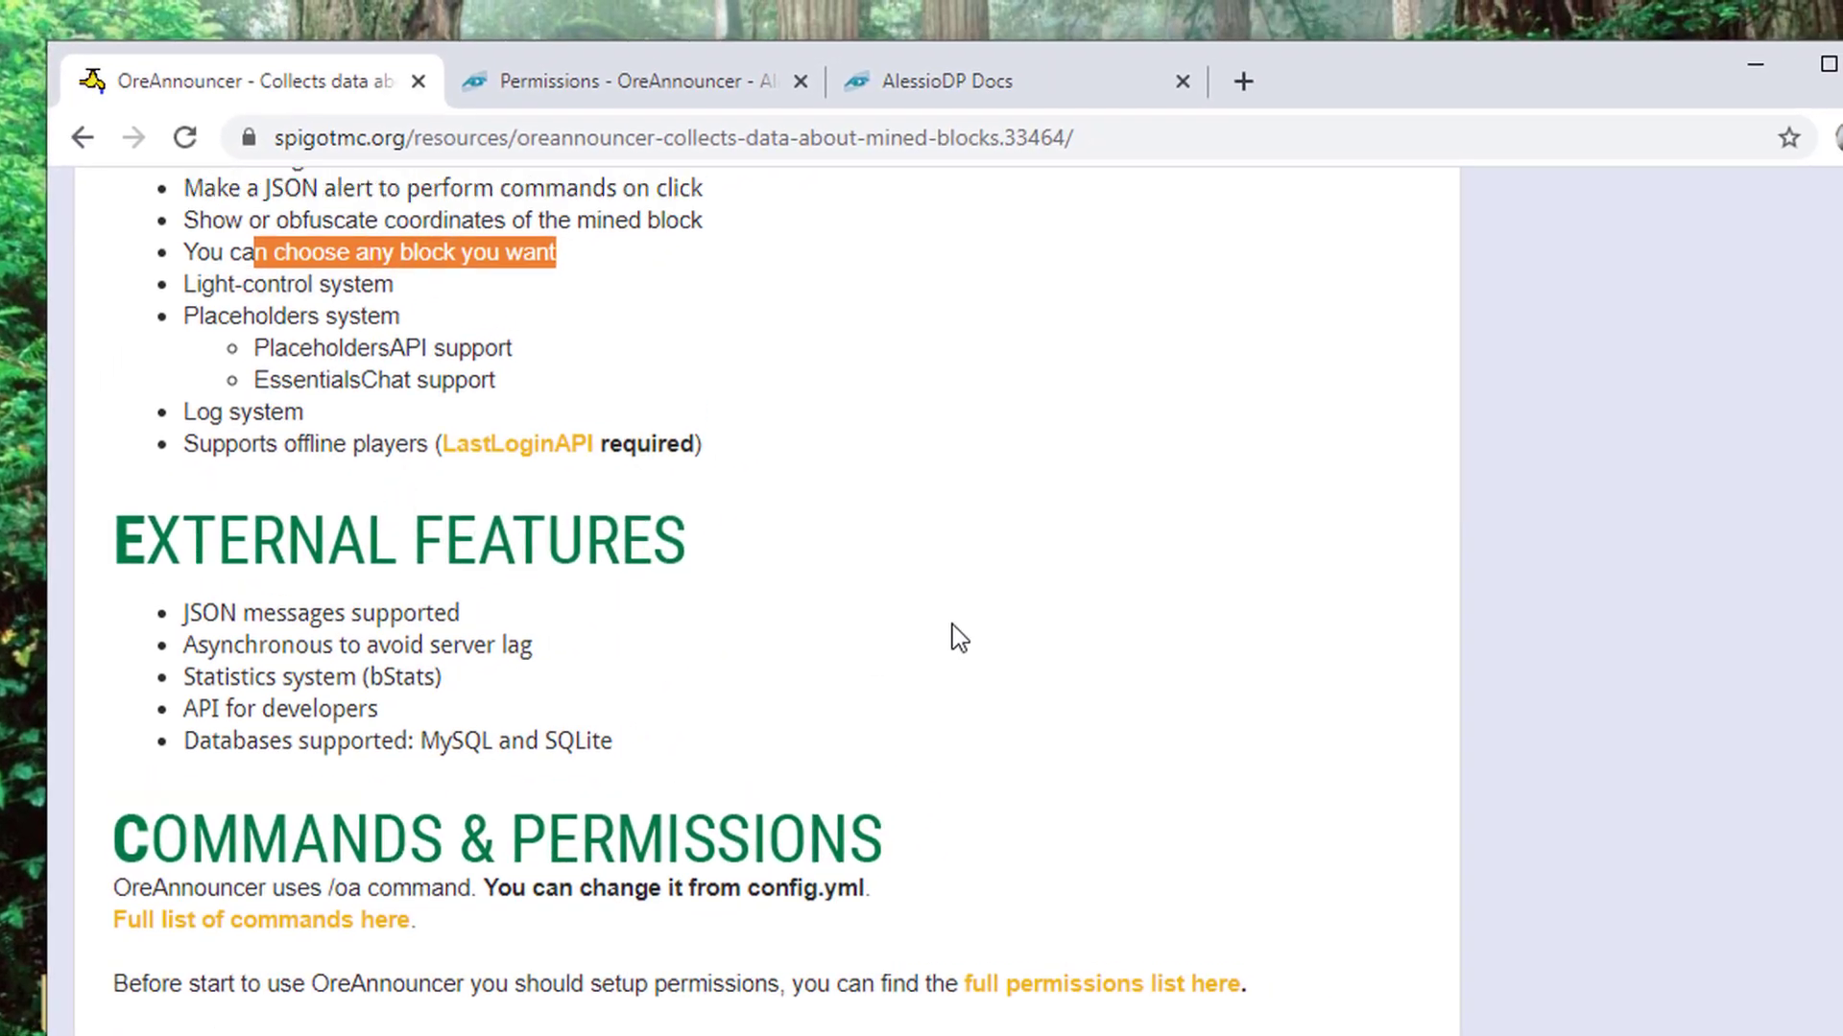
{"action": "scroll", "coordinate": [1564, 548], "scroll_direction": "up", "scroll_amount": 8}
{"action": "scroll", "coordinate": [958, 629], "scroll_direction": "up", "scroll_amount": 20}
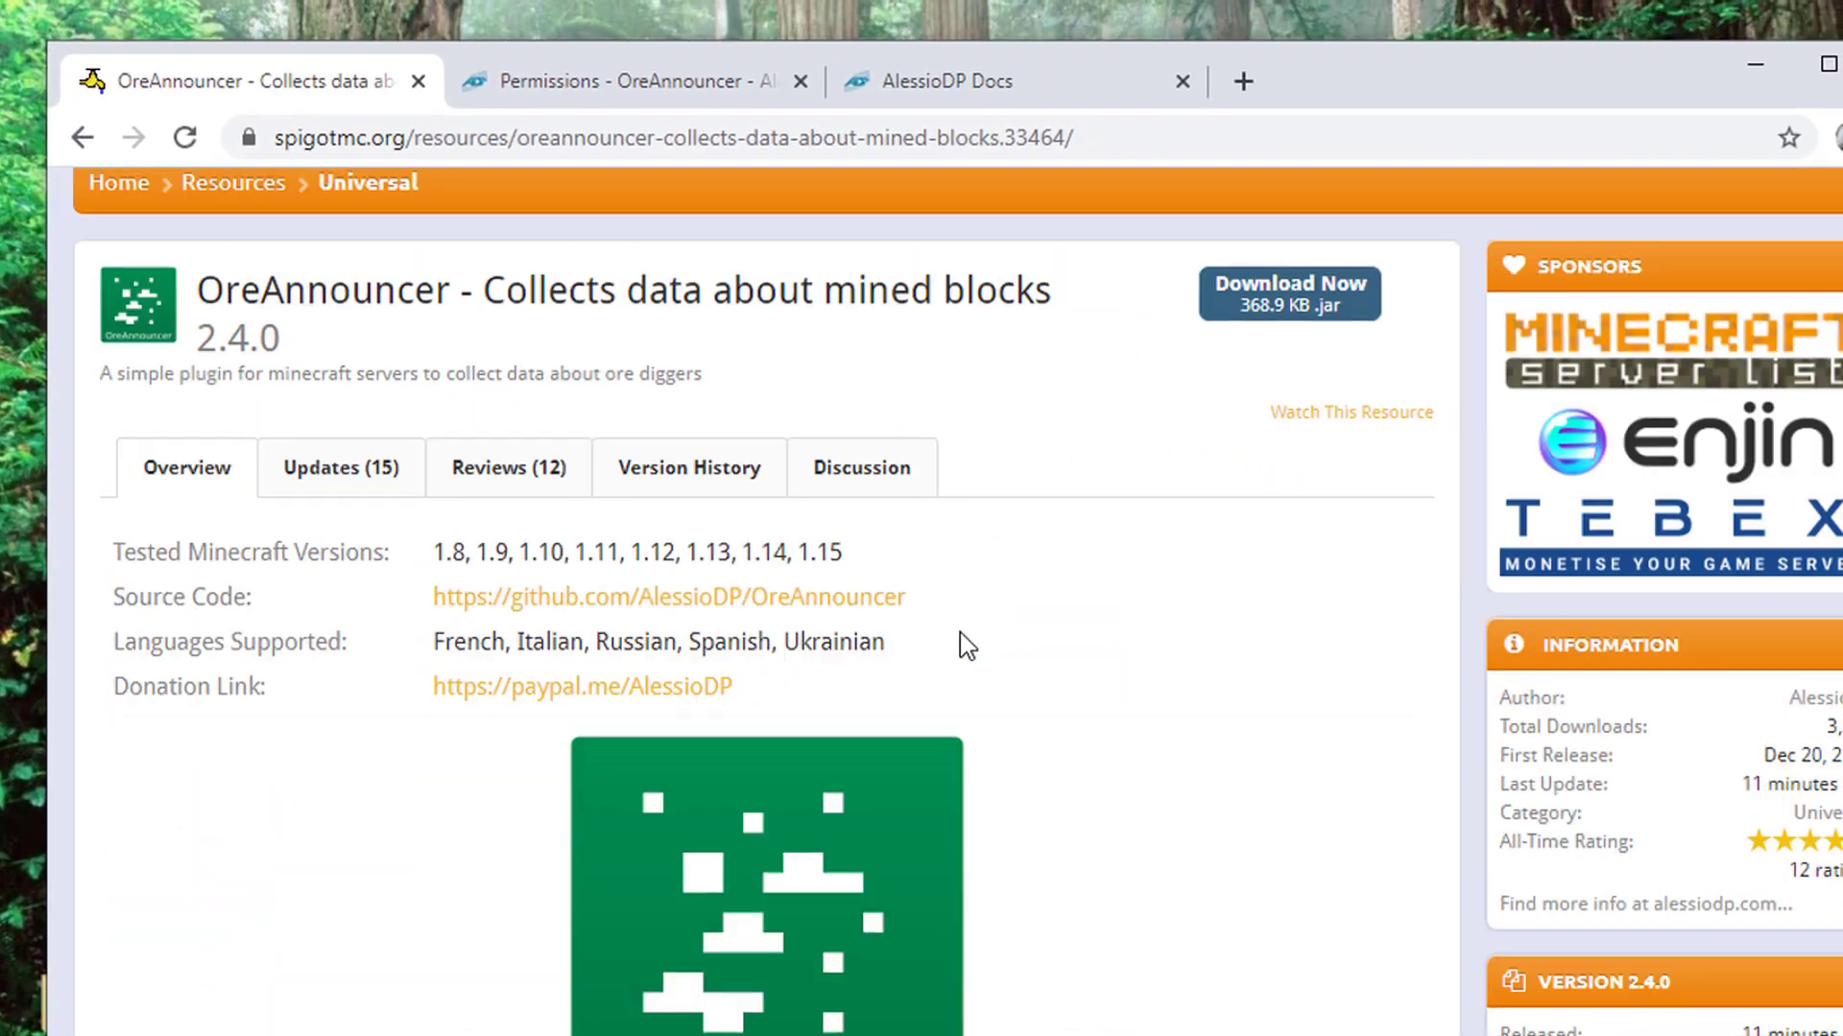
{"action": "scroll", "coordinate": [960, 631], "scroll_direction": "down", "scroll_amount": 4}
{"action": "scroll", "coordinate": [962, 643], "scroll_direction": "down", "scroll_amount": 5}
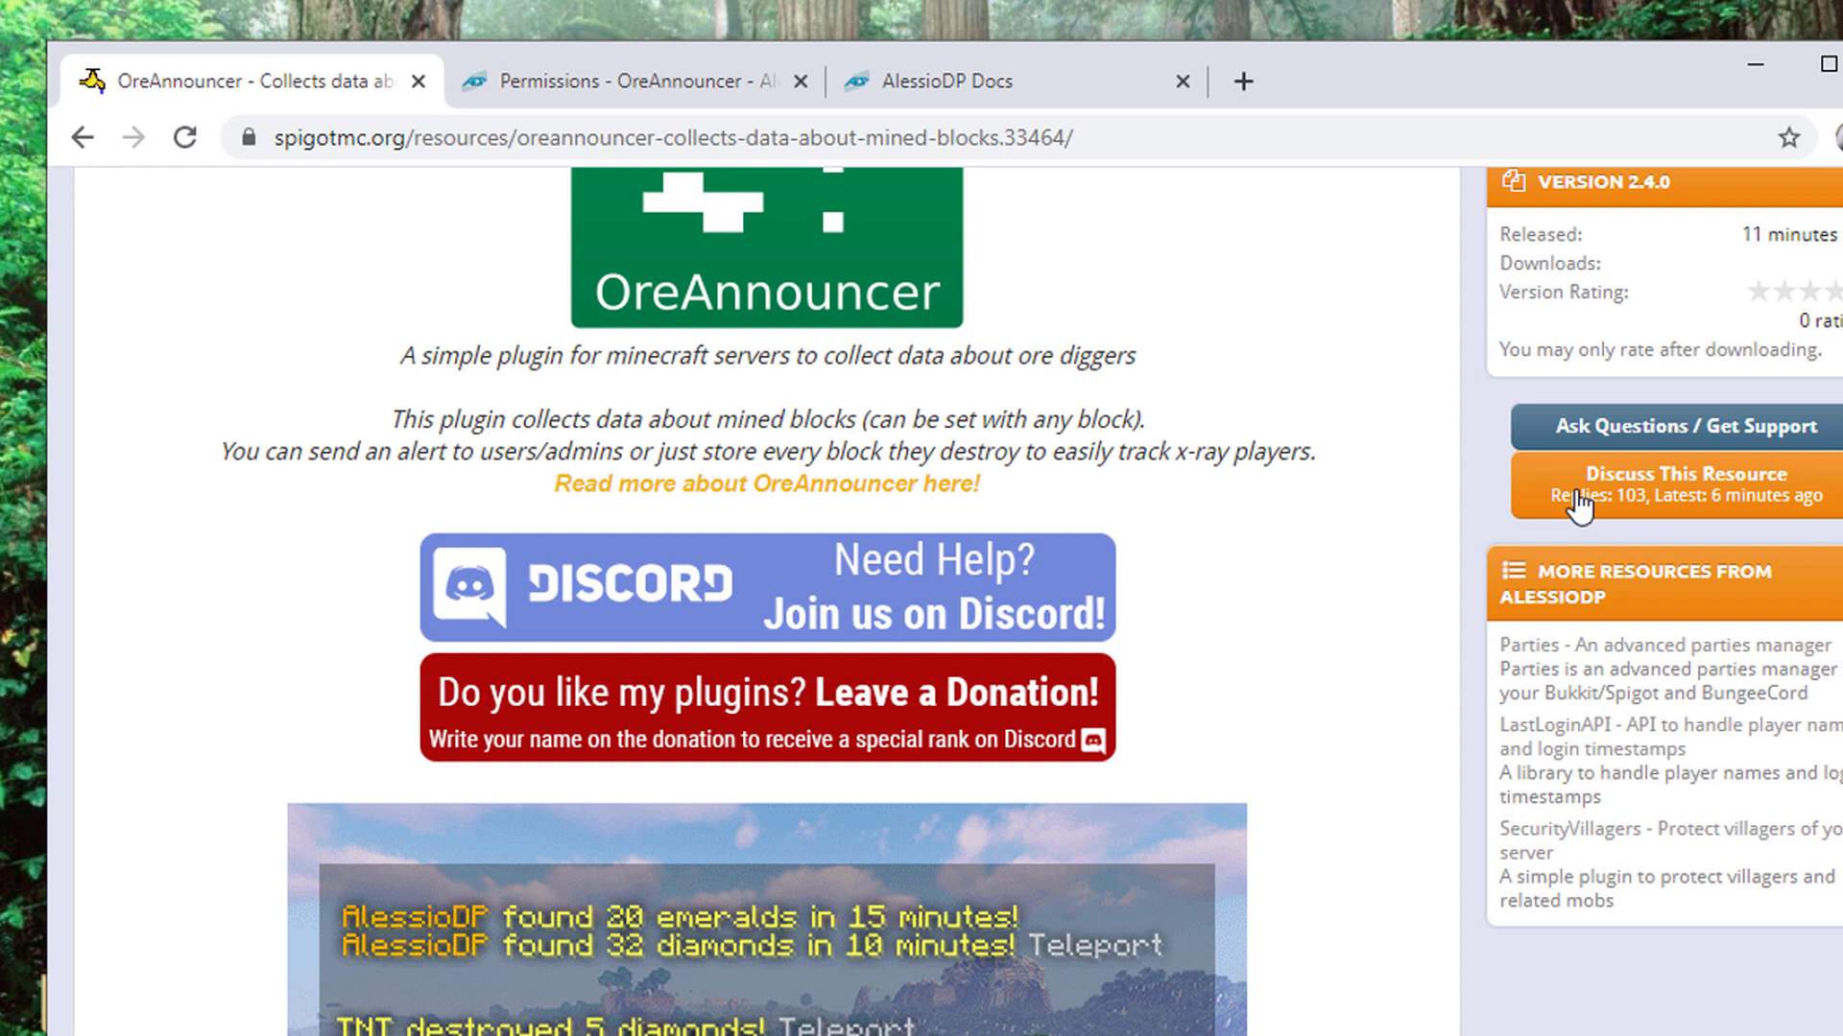
{"action": "scroll", "coordinate": [1316, 679], "scroll_direction": "up", "scroll_amount": 12}
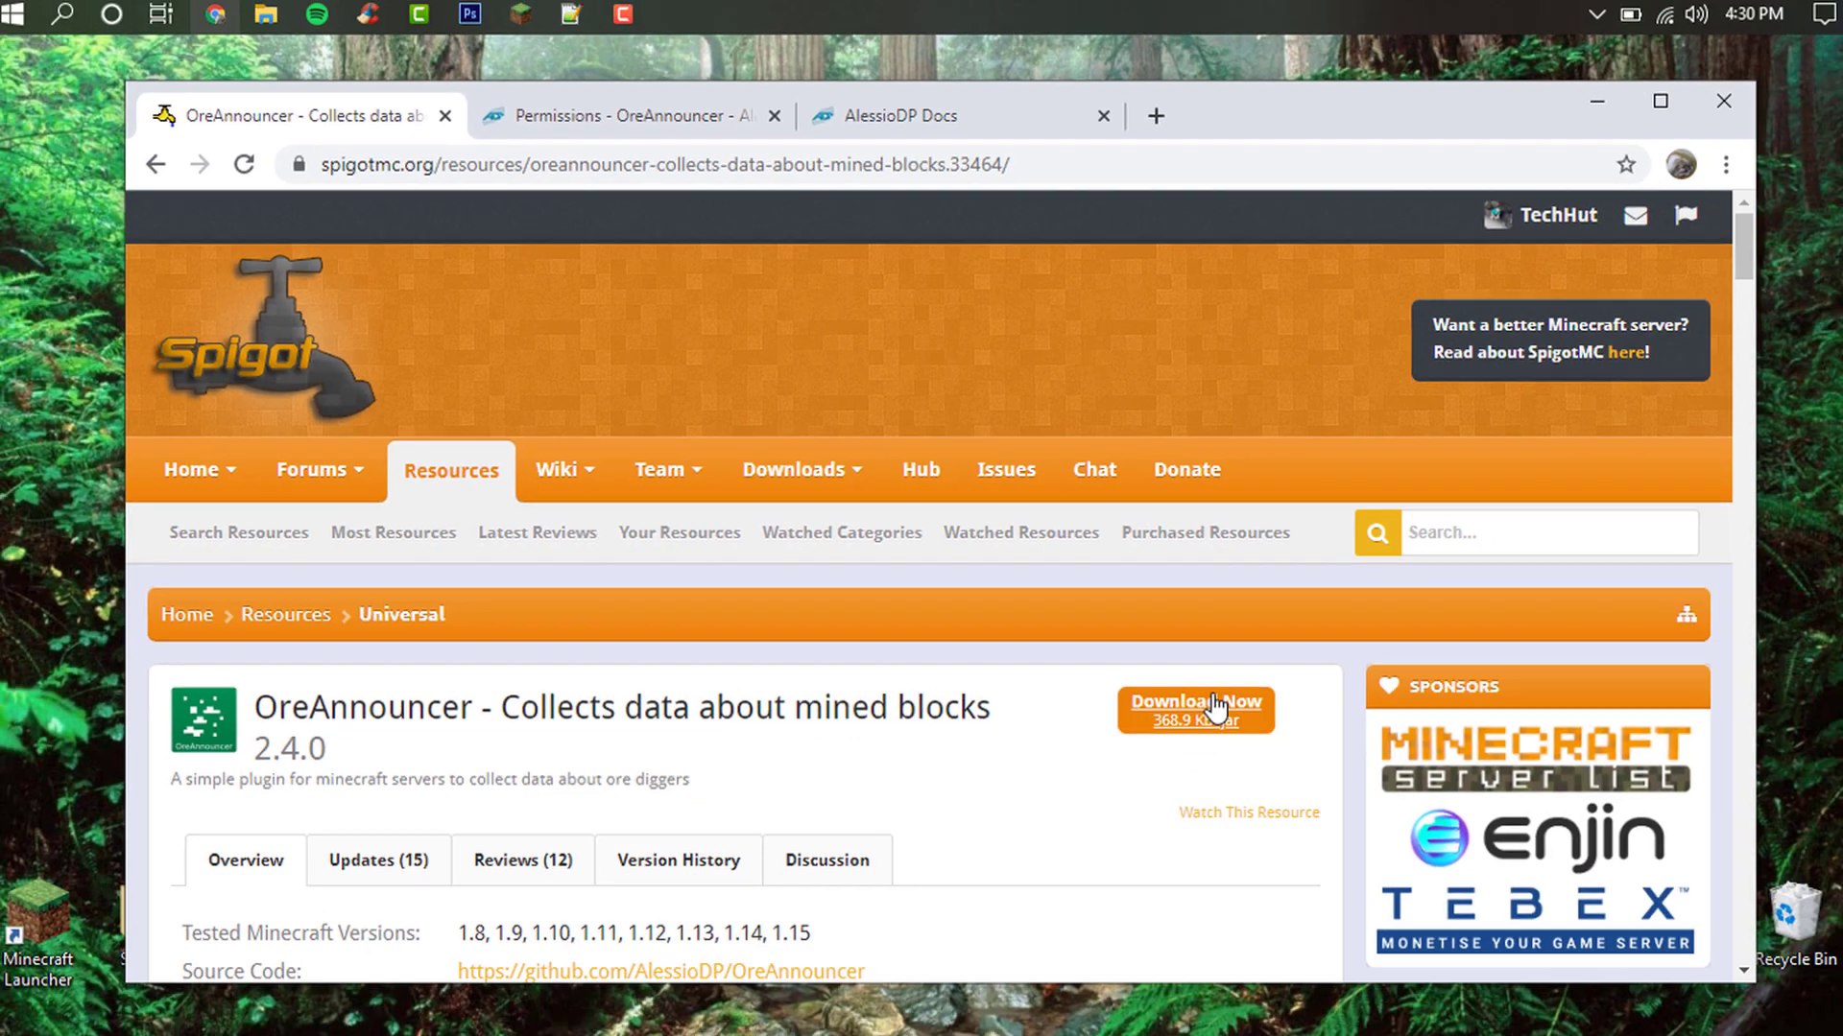
Download and keep OreAnnouncer-2.4.0.jar, then copy it into the Server's plugins folder
{"action": "left_click", "coordinate": [1310, 761]}
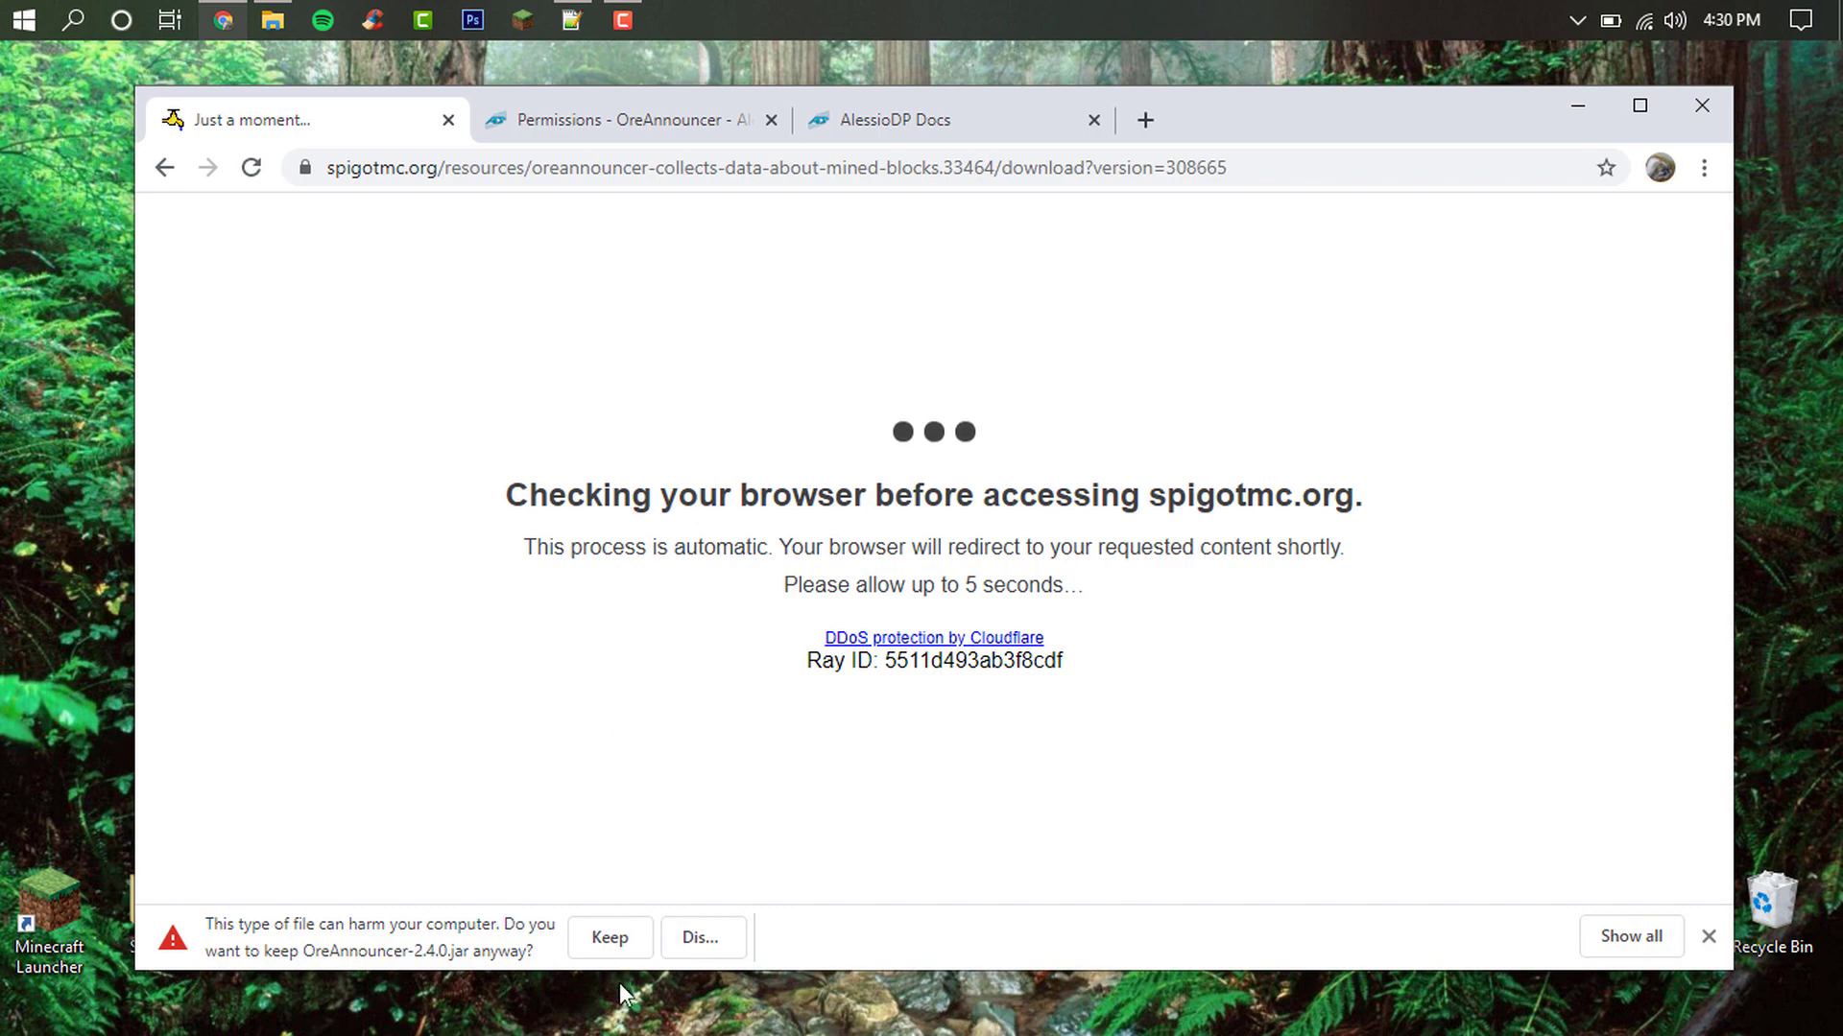
{"action": "left_click", "coordinate": [609, 937]}
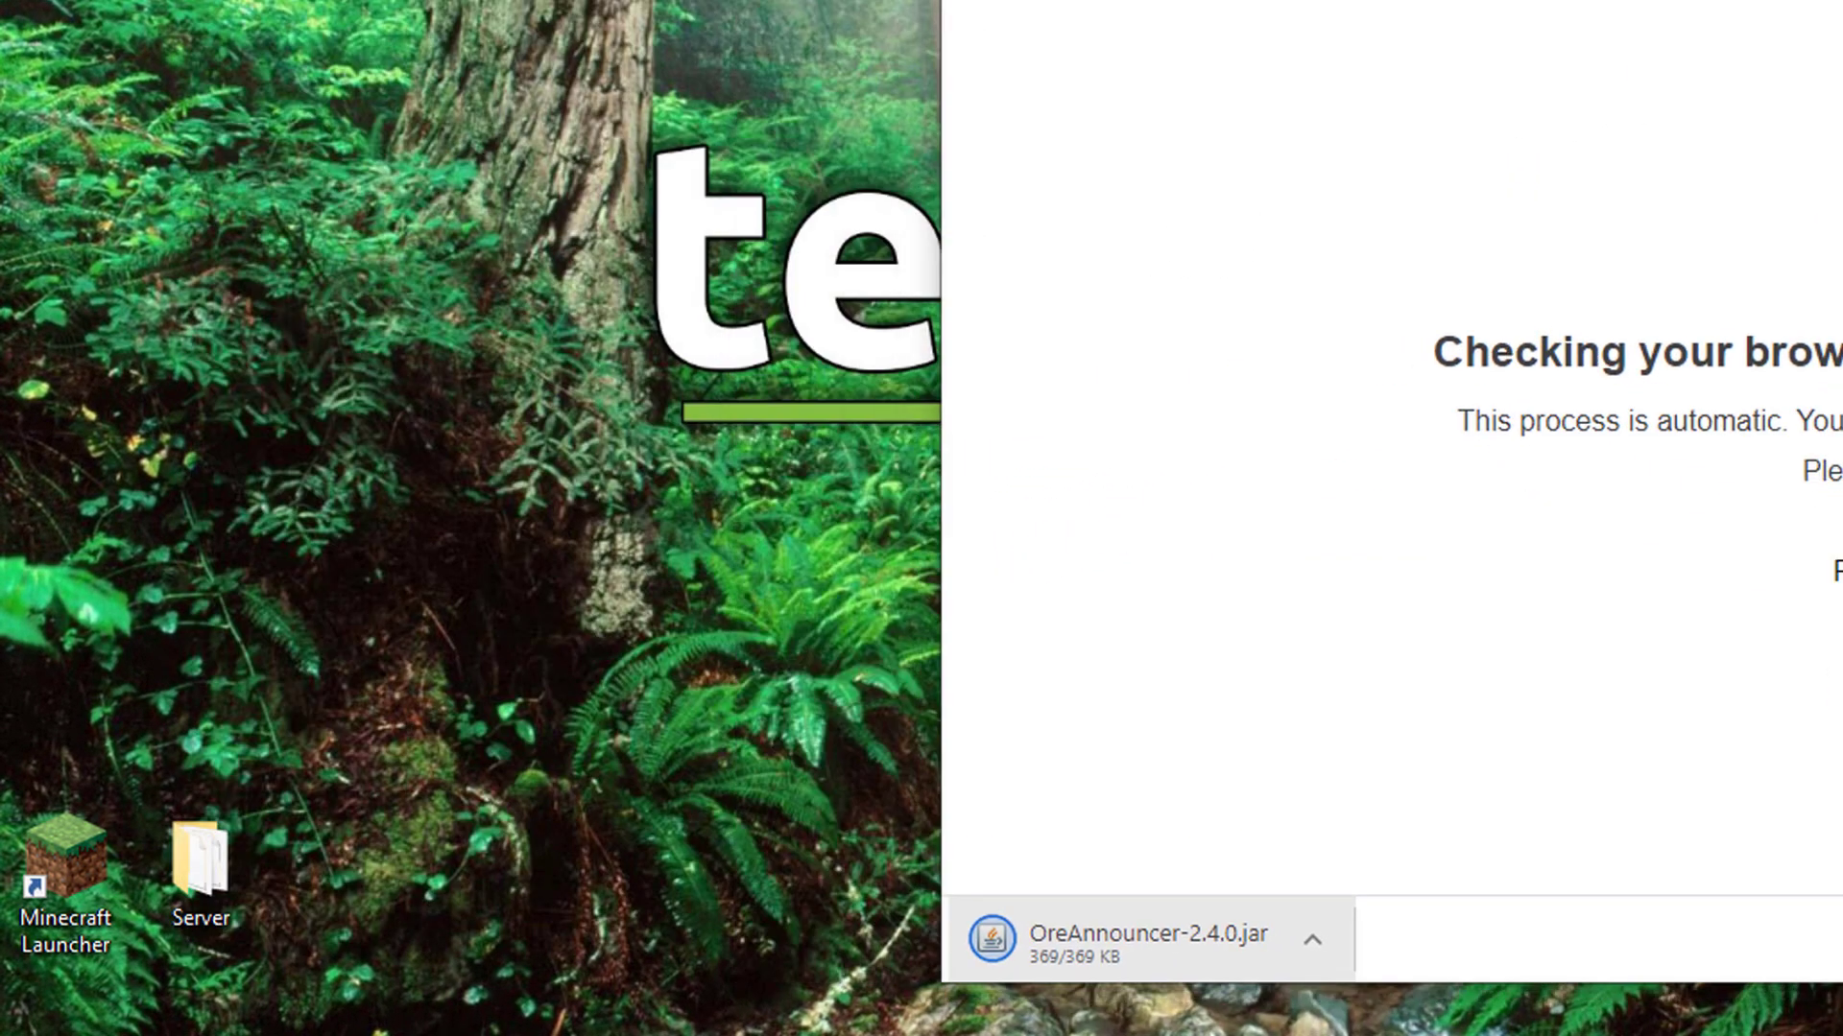
{"action": "double_click", "coordinate": [213, 865]}
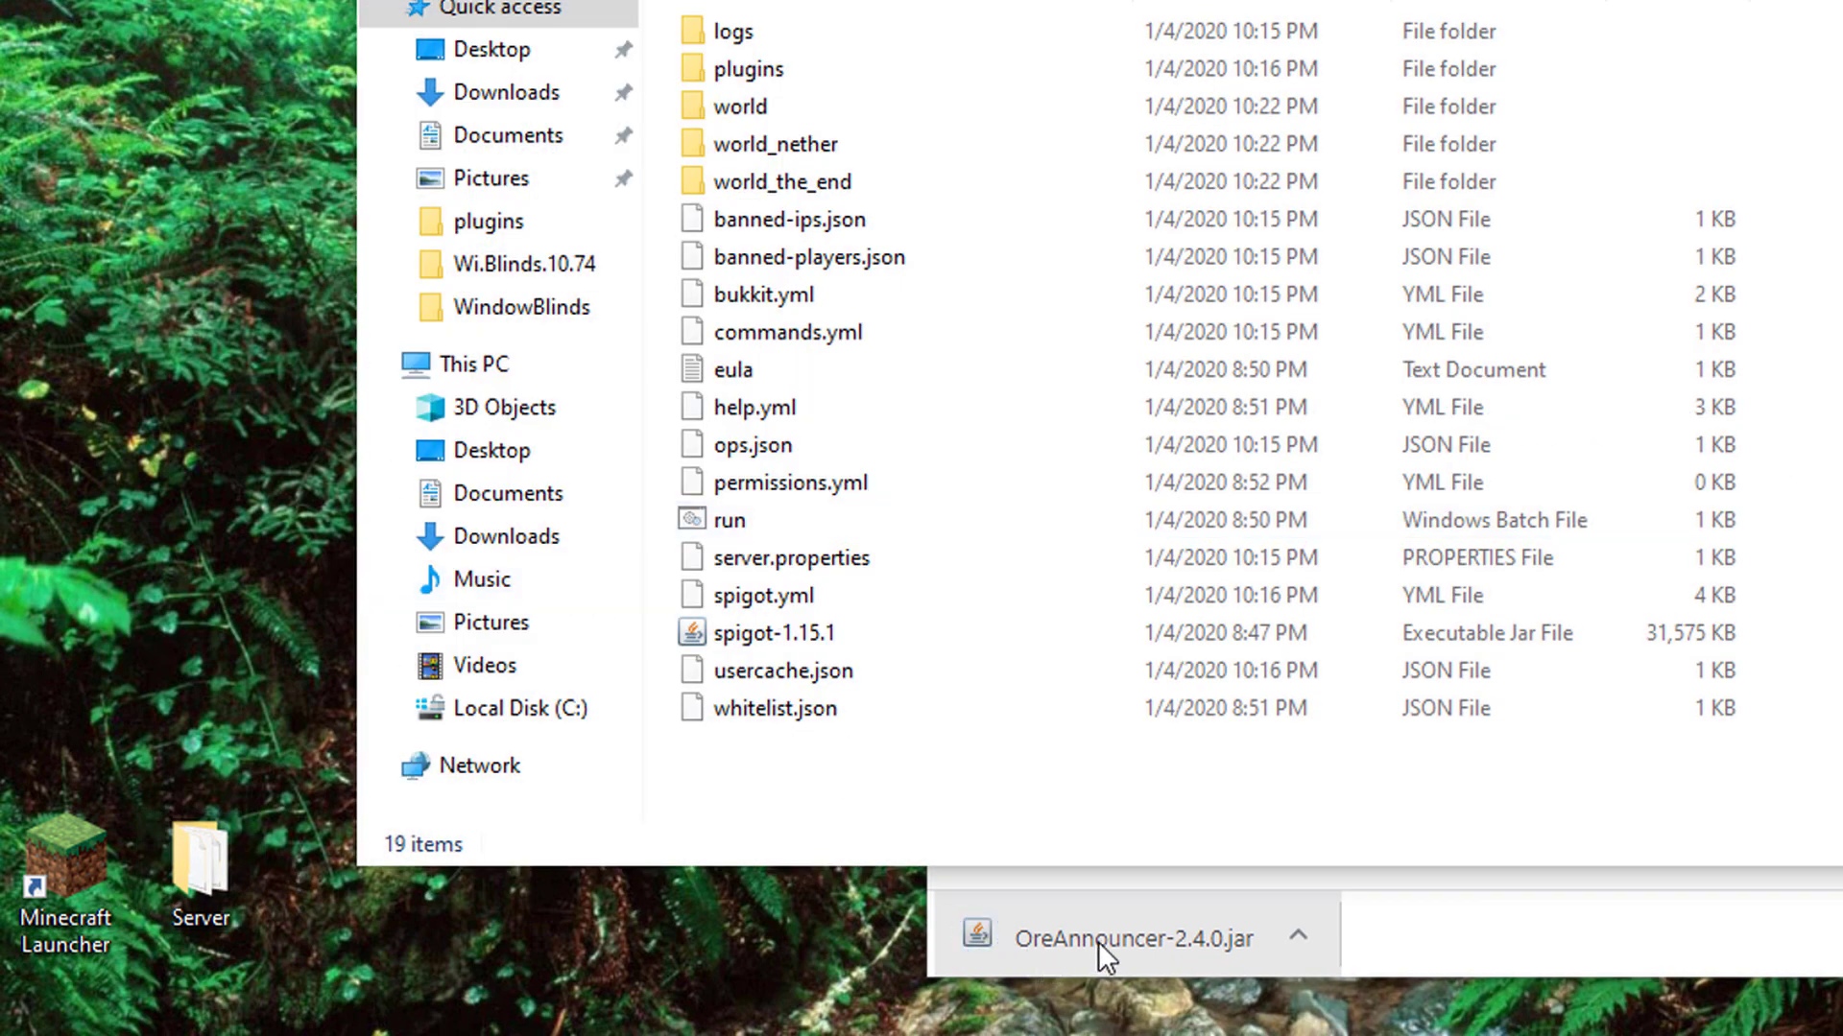
{"action": "left_click_drag", "start_coordinate": [1098, 941], "coordinate": [752, 71]}
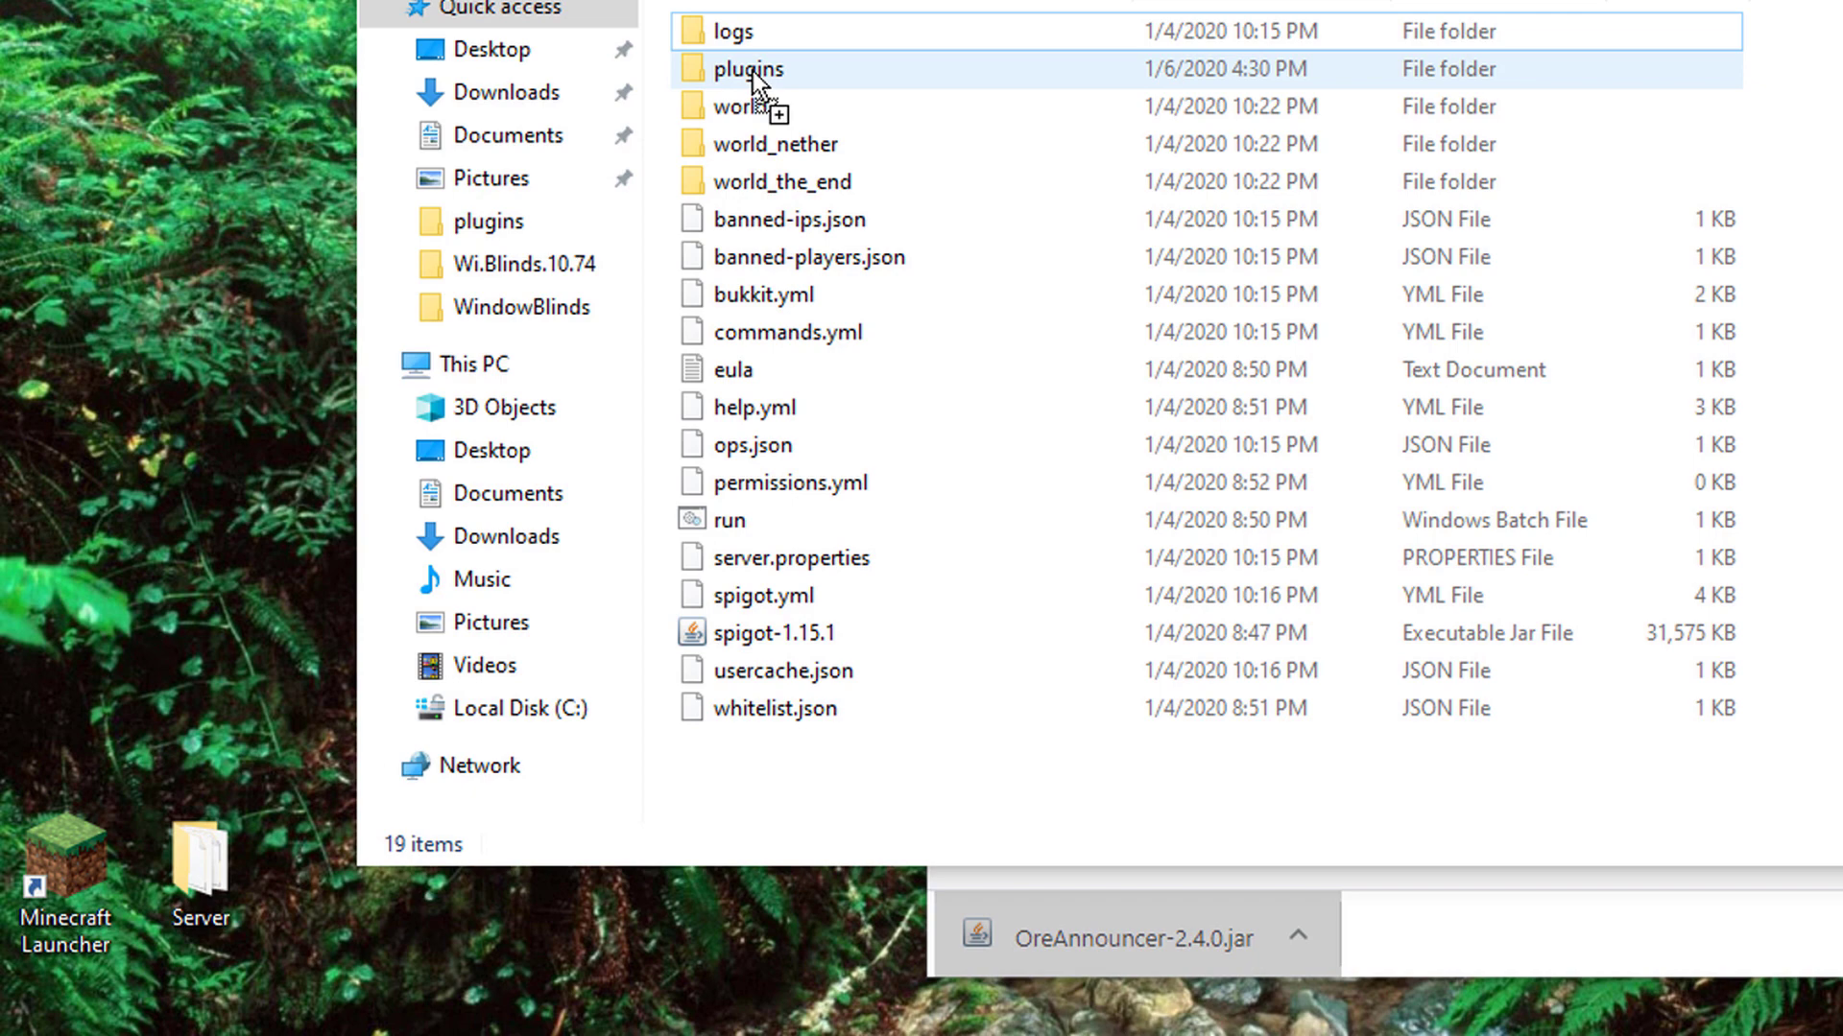
{"action": "double_click", "coordinate": [753, 72]}
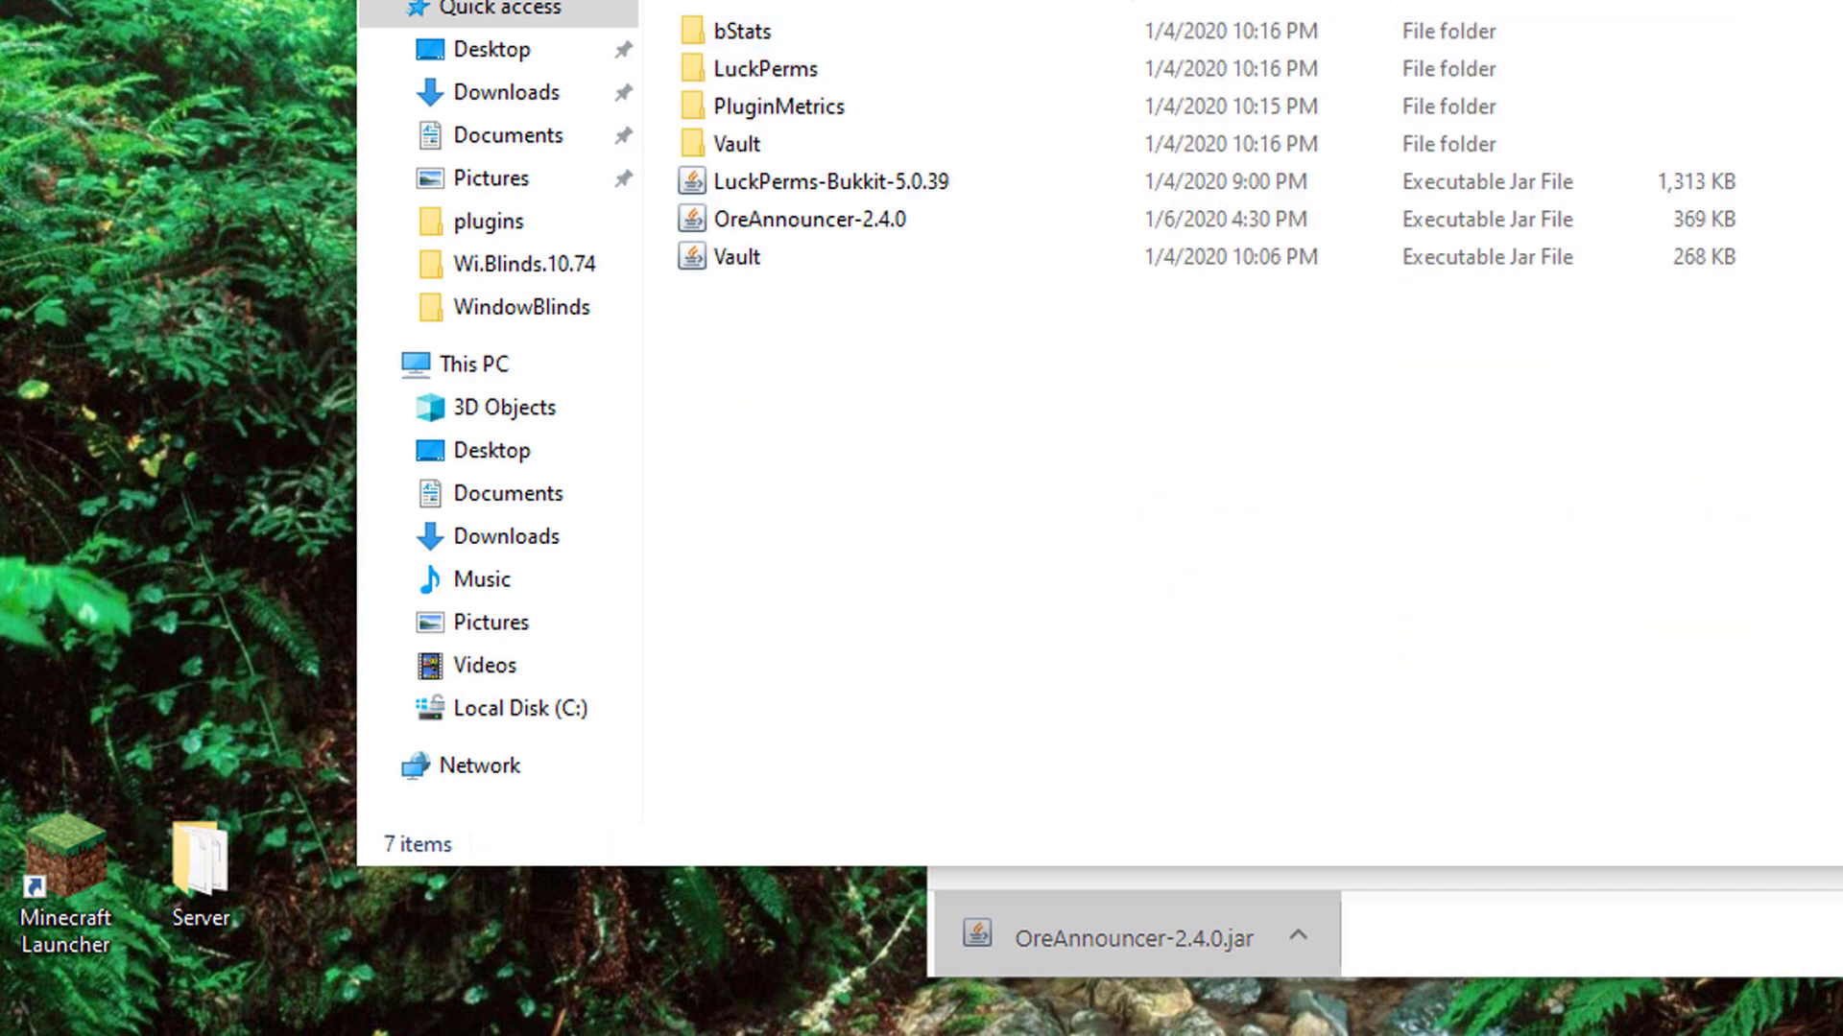
{"action": "key", "text": "alt+Left"}
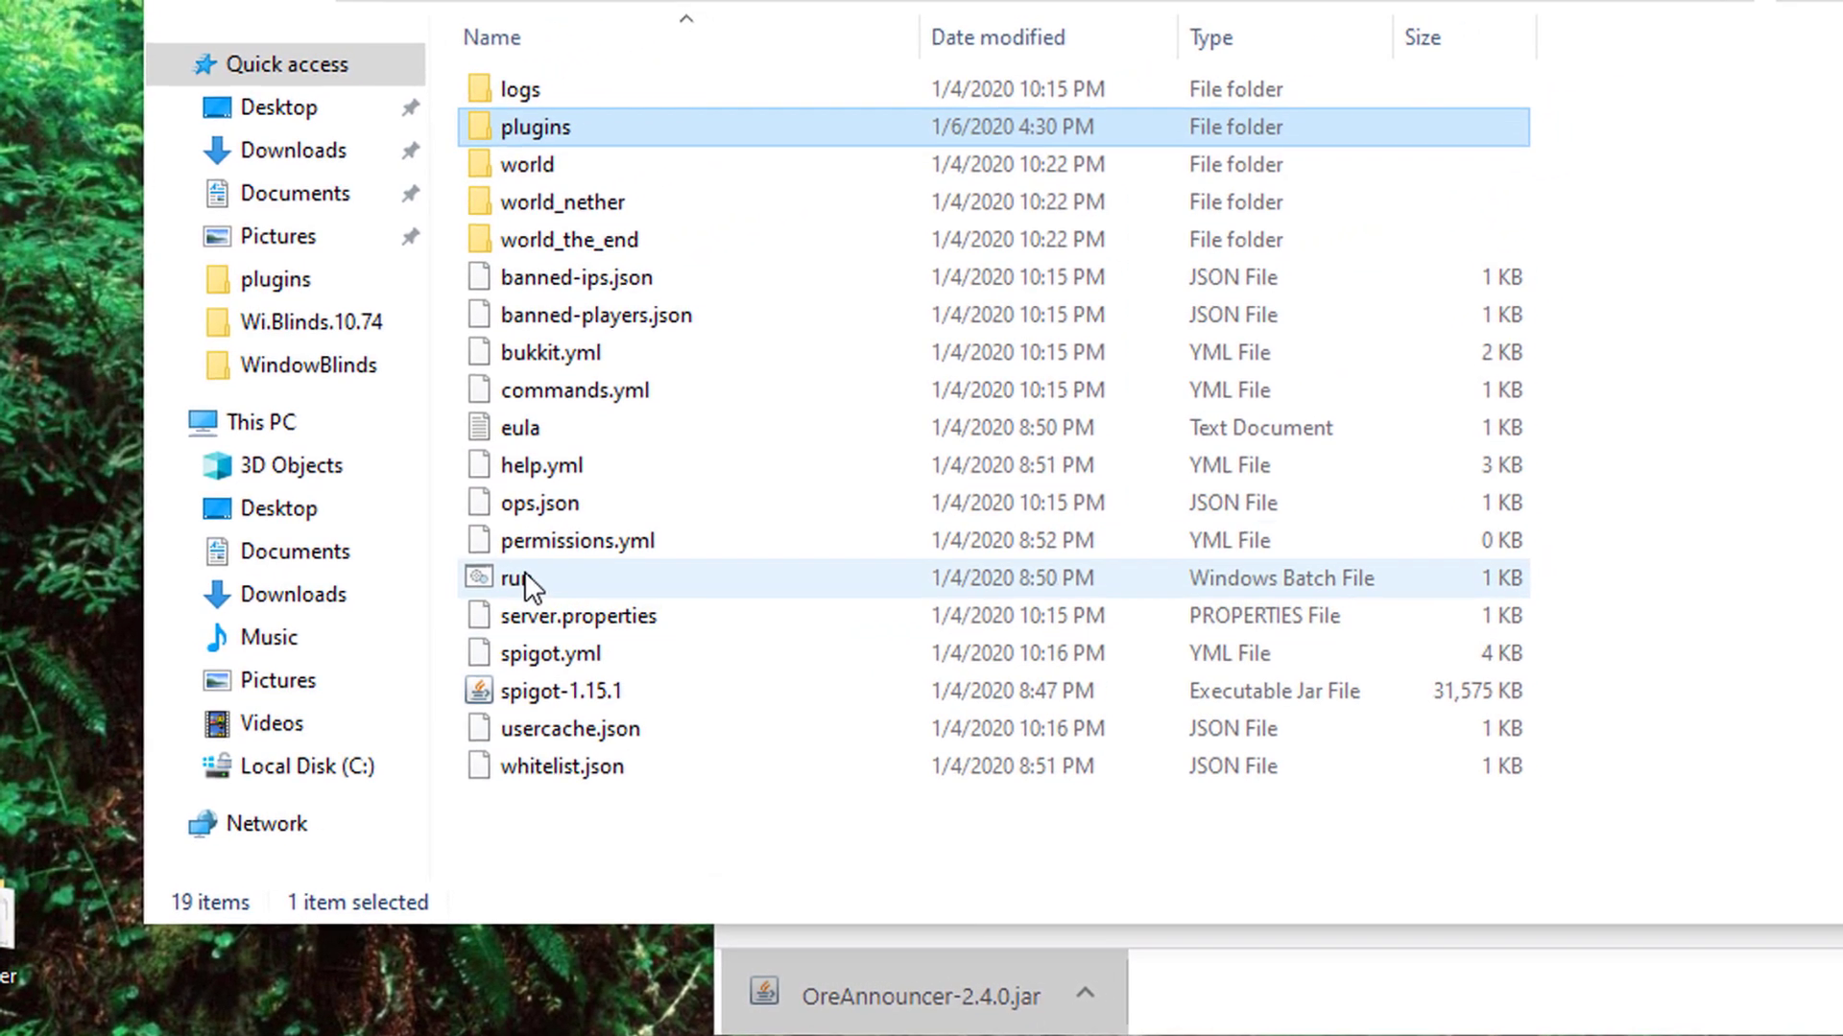
Run run.bat until OreAnnouncer v2.4.0 is enabled, then shut the server down with 'stop'
{"action": "double_click", "coordinate": [524, 578]}
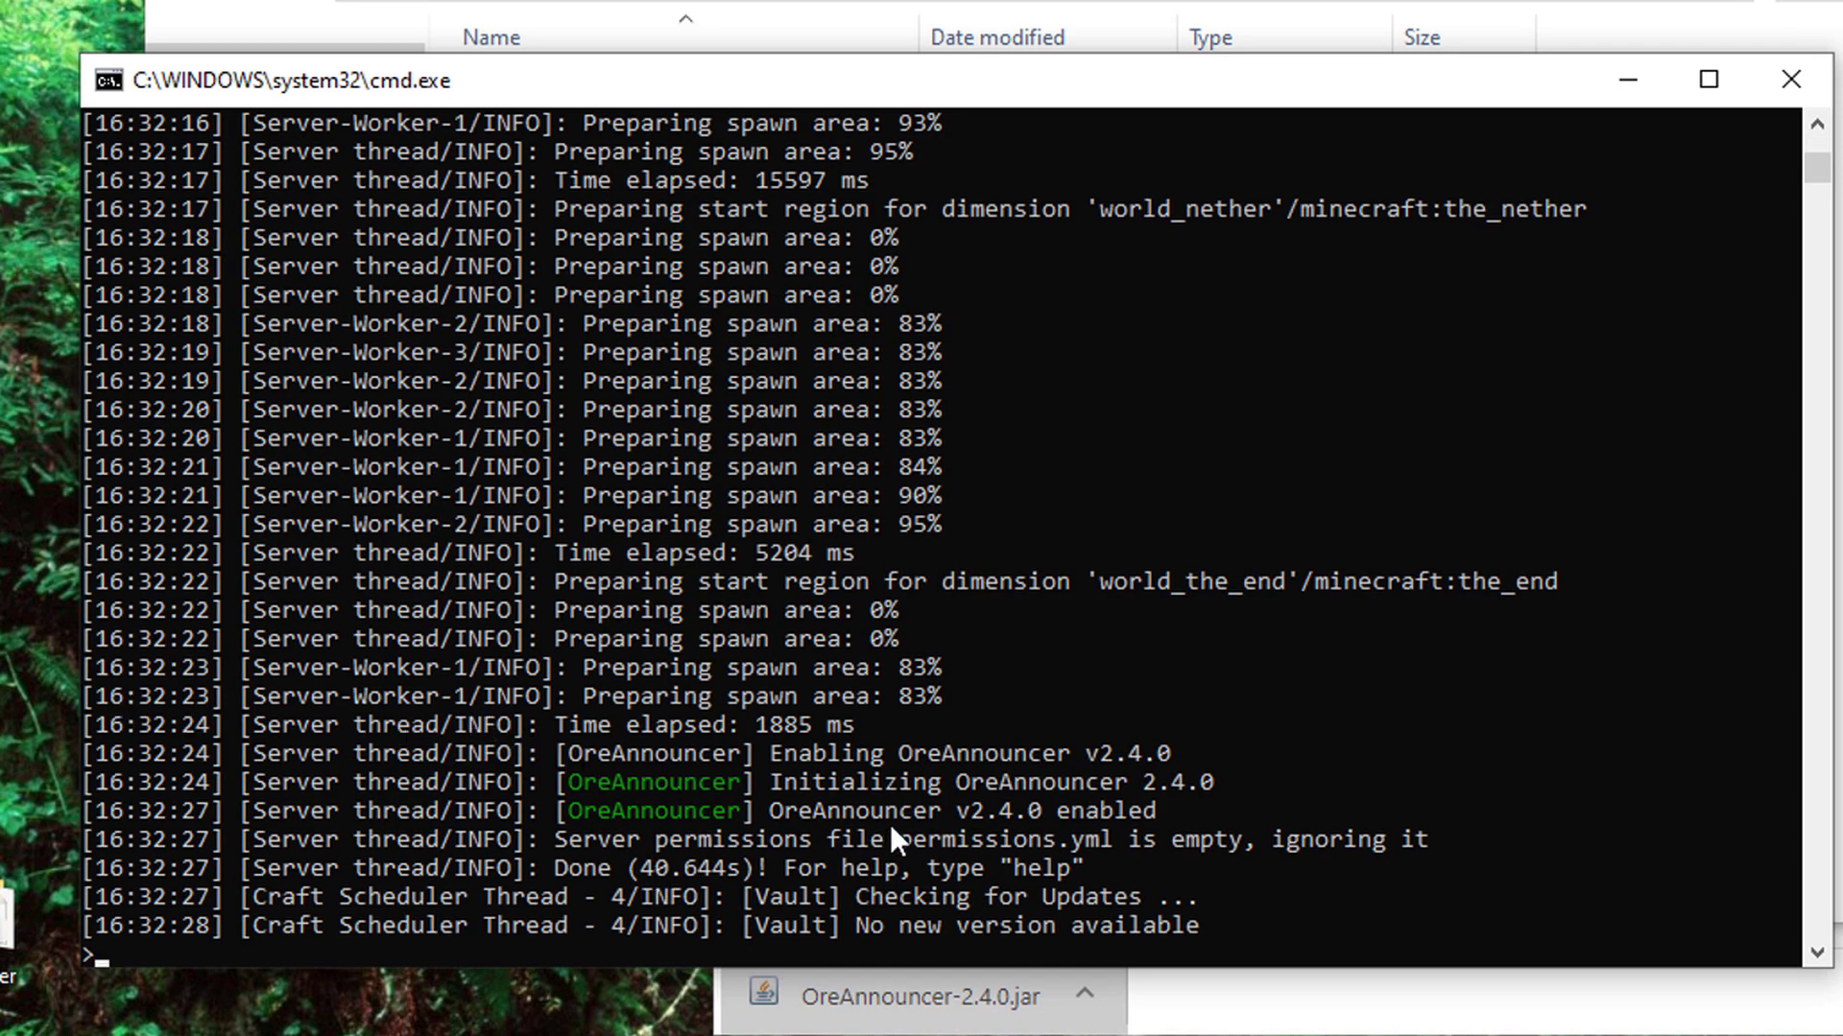
{"action": "left_click", "coordinate": [832, 620]}
{"action": "type", "text": "stop"}
{"action": "key", "text": "Return"}
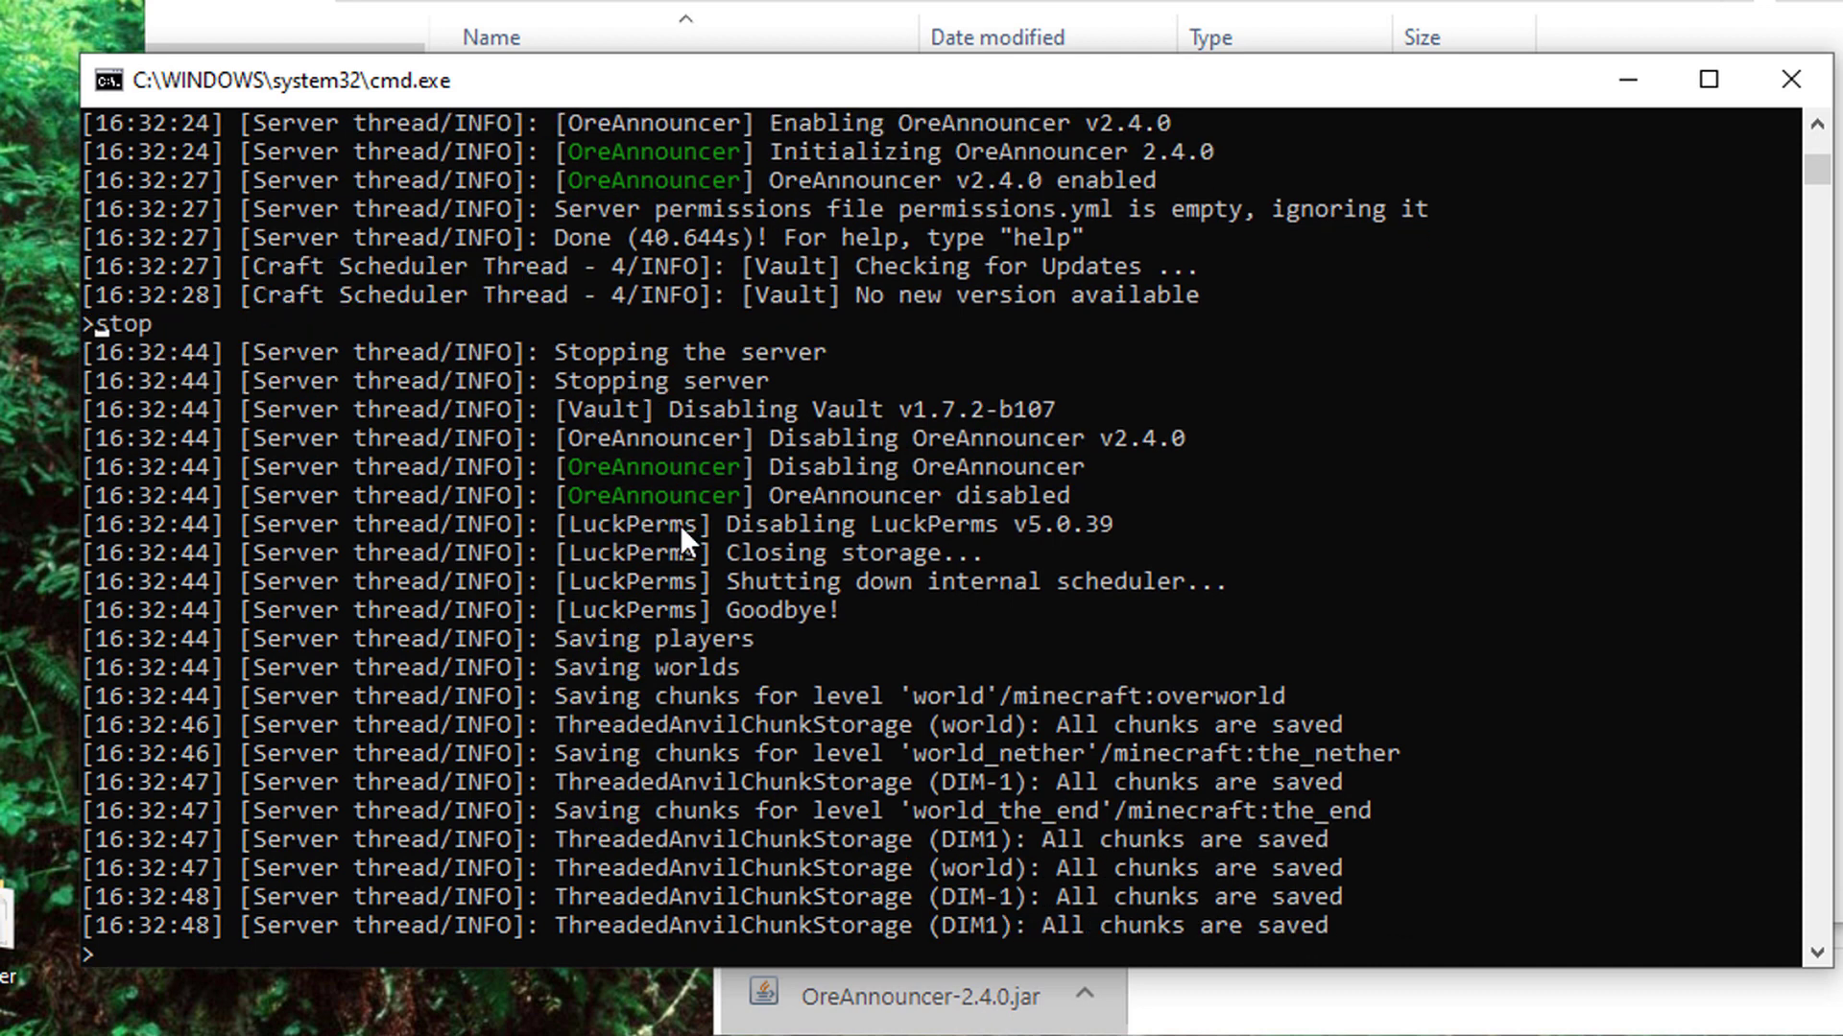
Close the console and open plugins > OreAnnouncer > config.yml in Notepad++
{"action": "key", "text": "Return"}
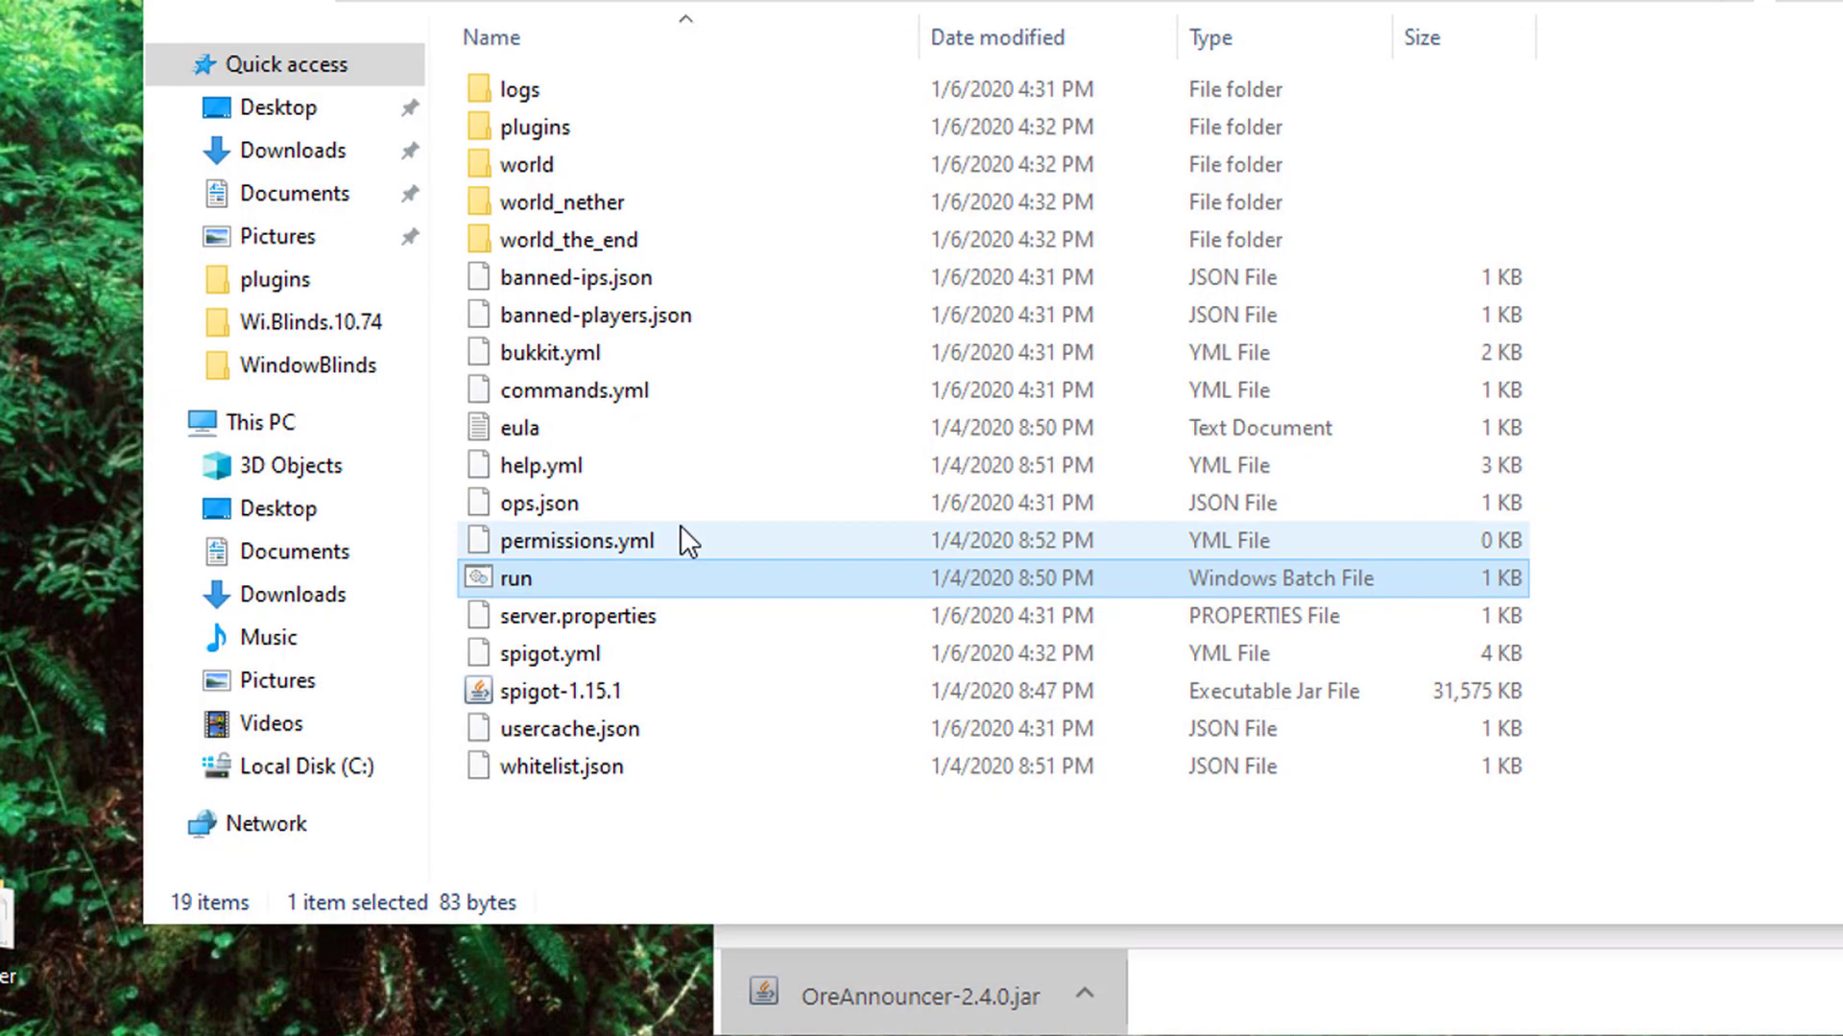
{"action": "left_click", "coordinate": [545, 124]}
{"action": "double_click", "coordinate": [543, 125]}
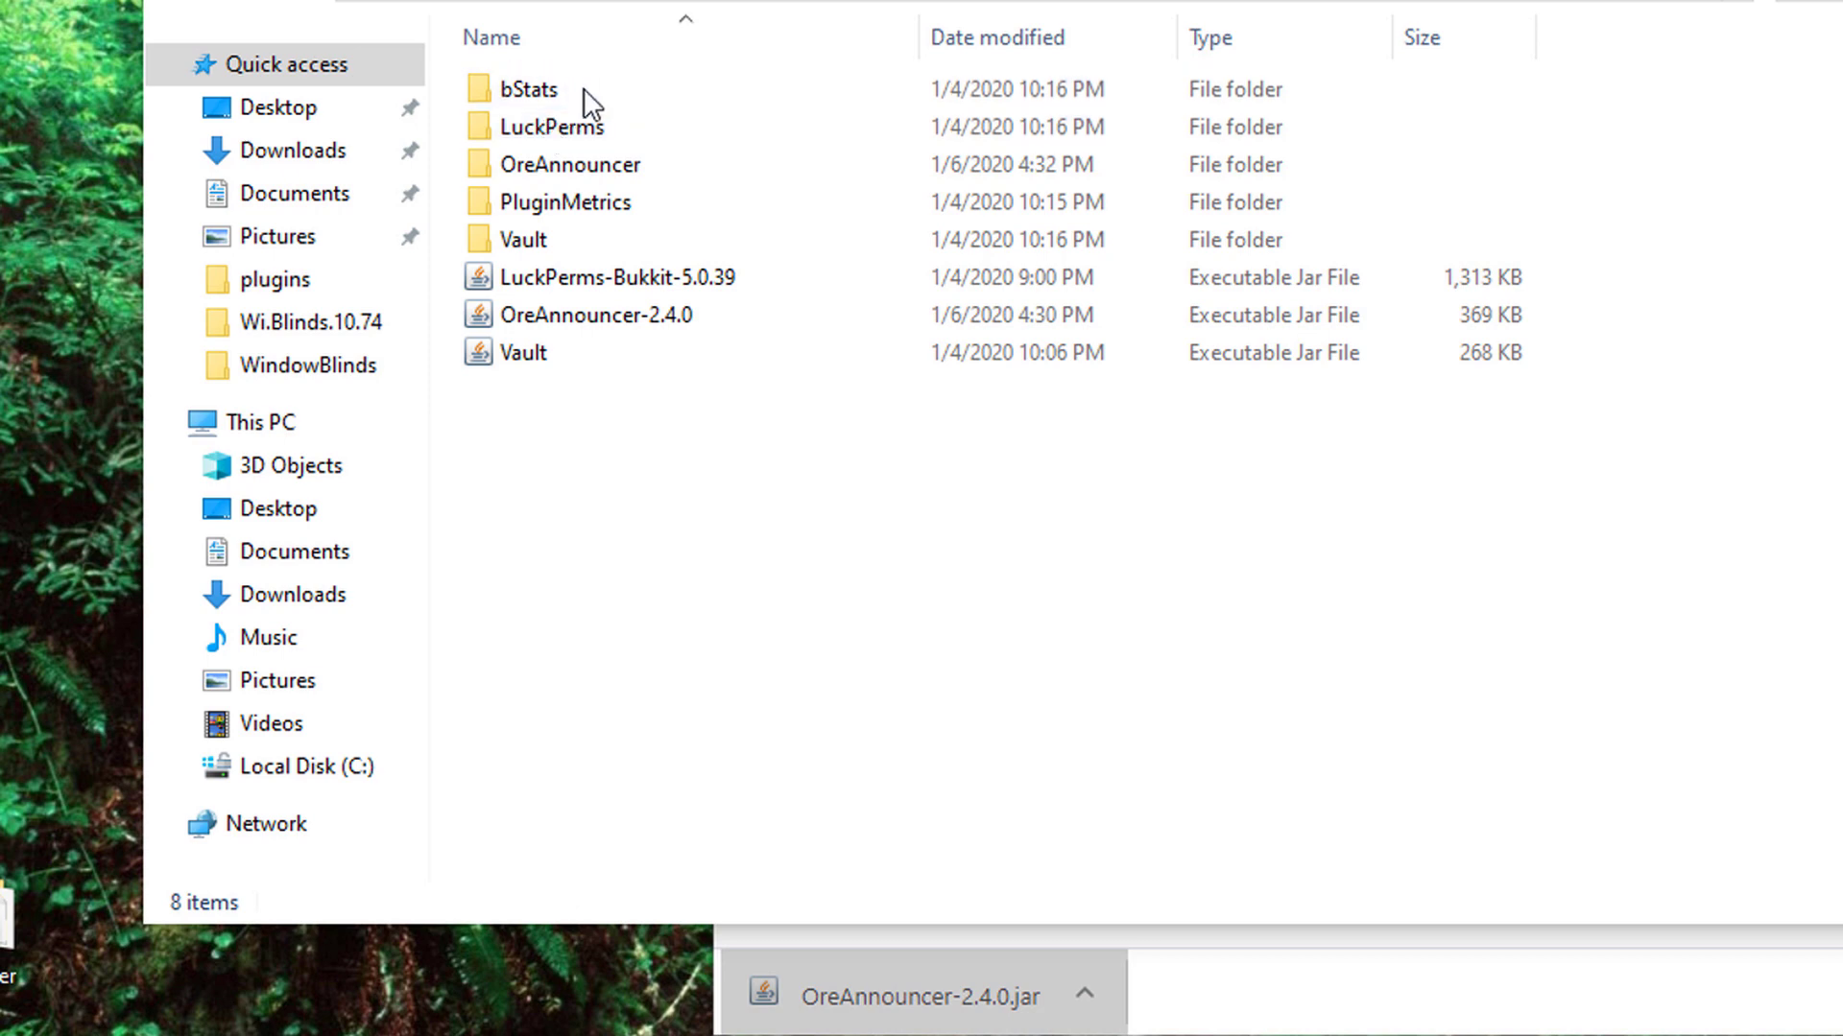
{"action": "double_click", "coordinate": [560, 164]}
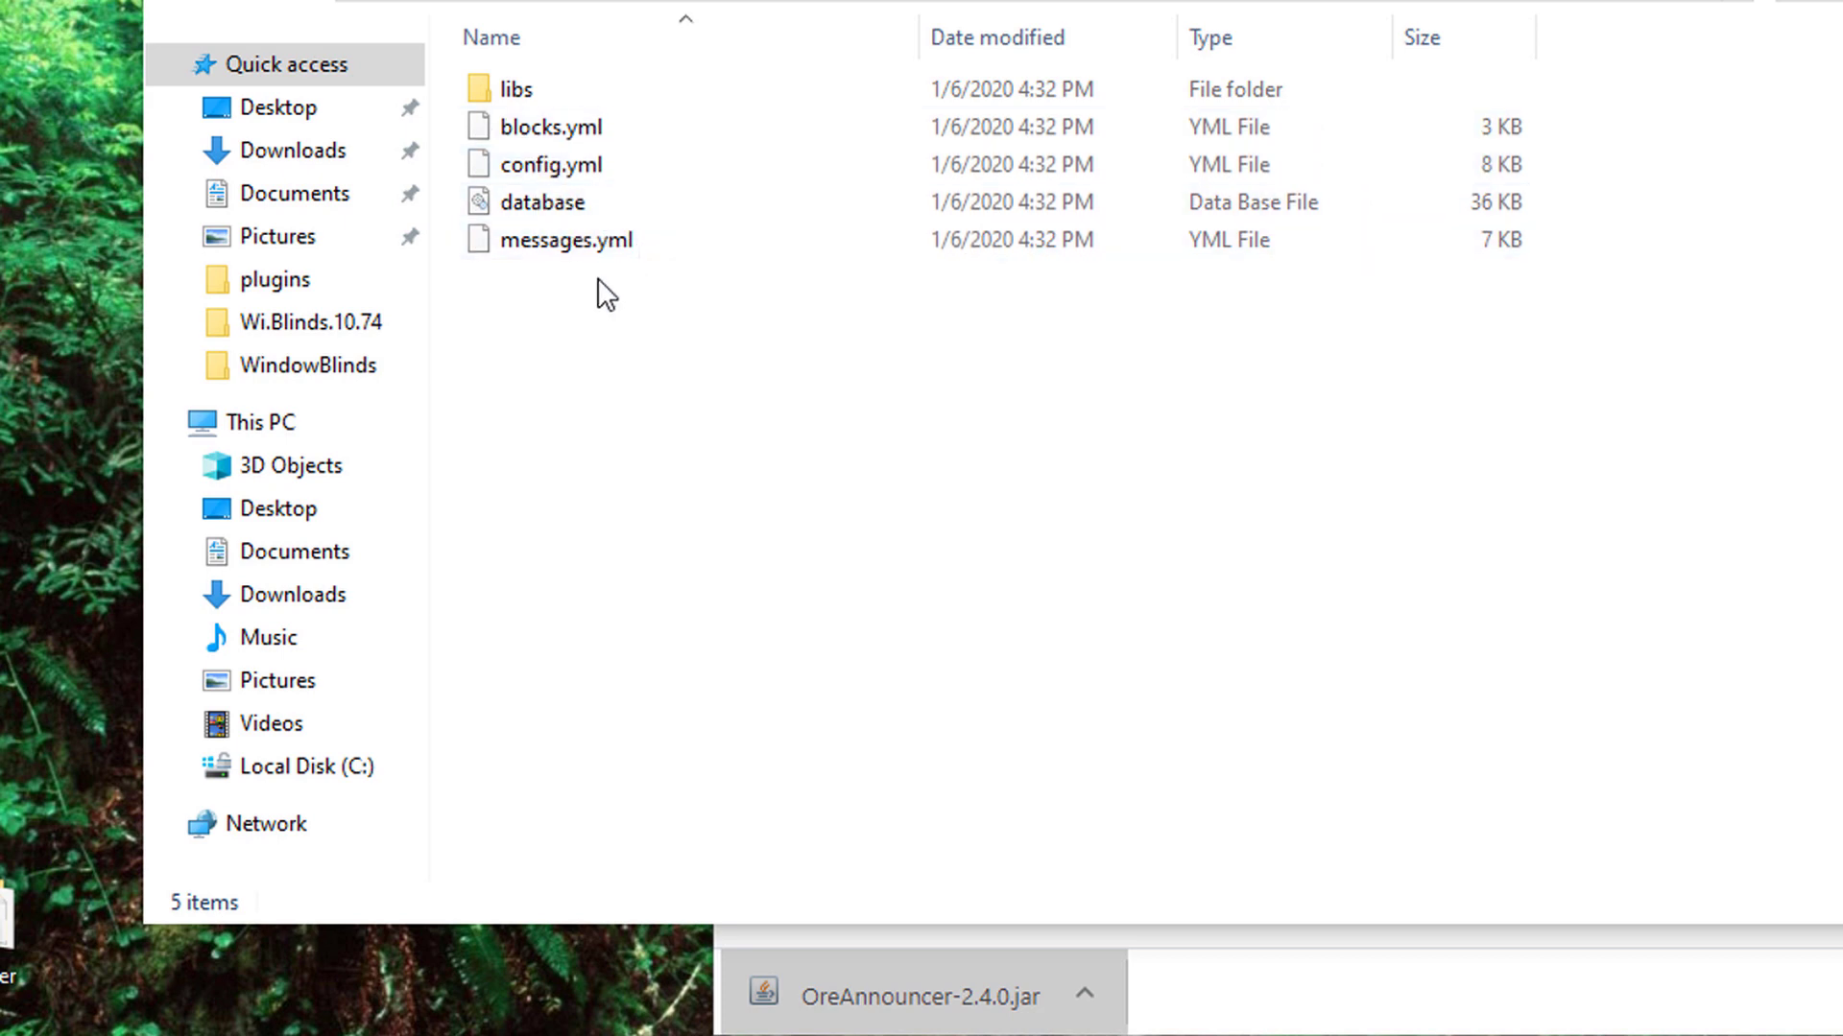
{"action": "right_click", "coordinate": [566, 165]}
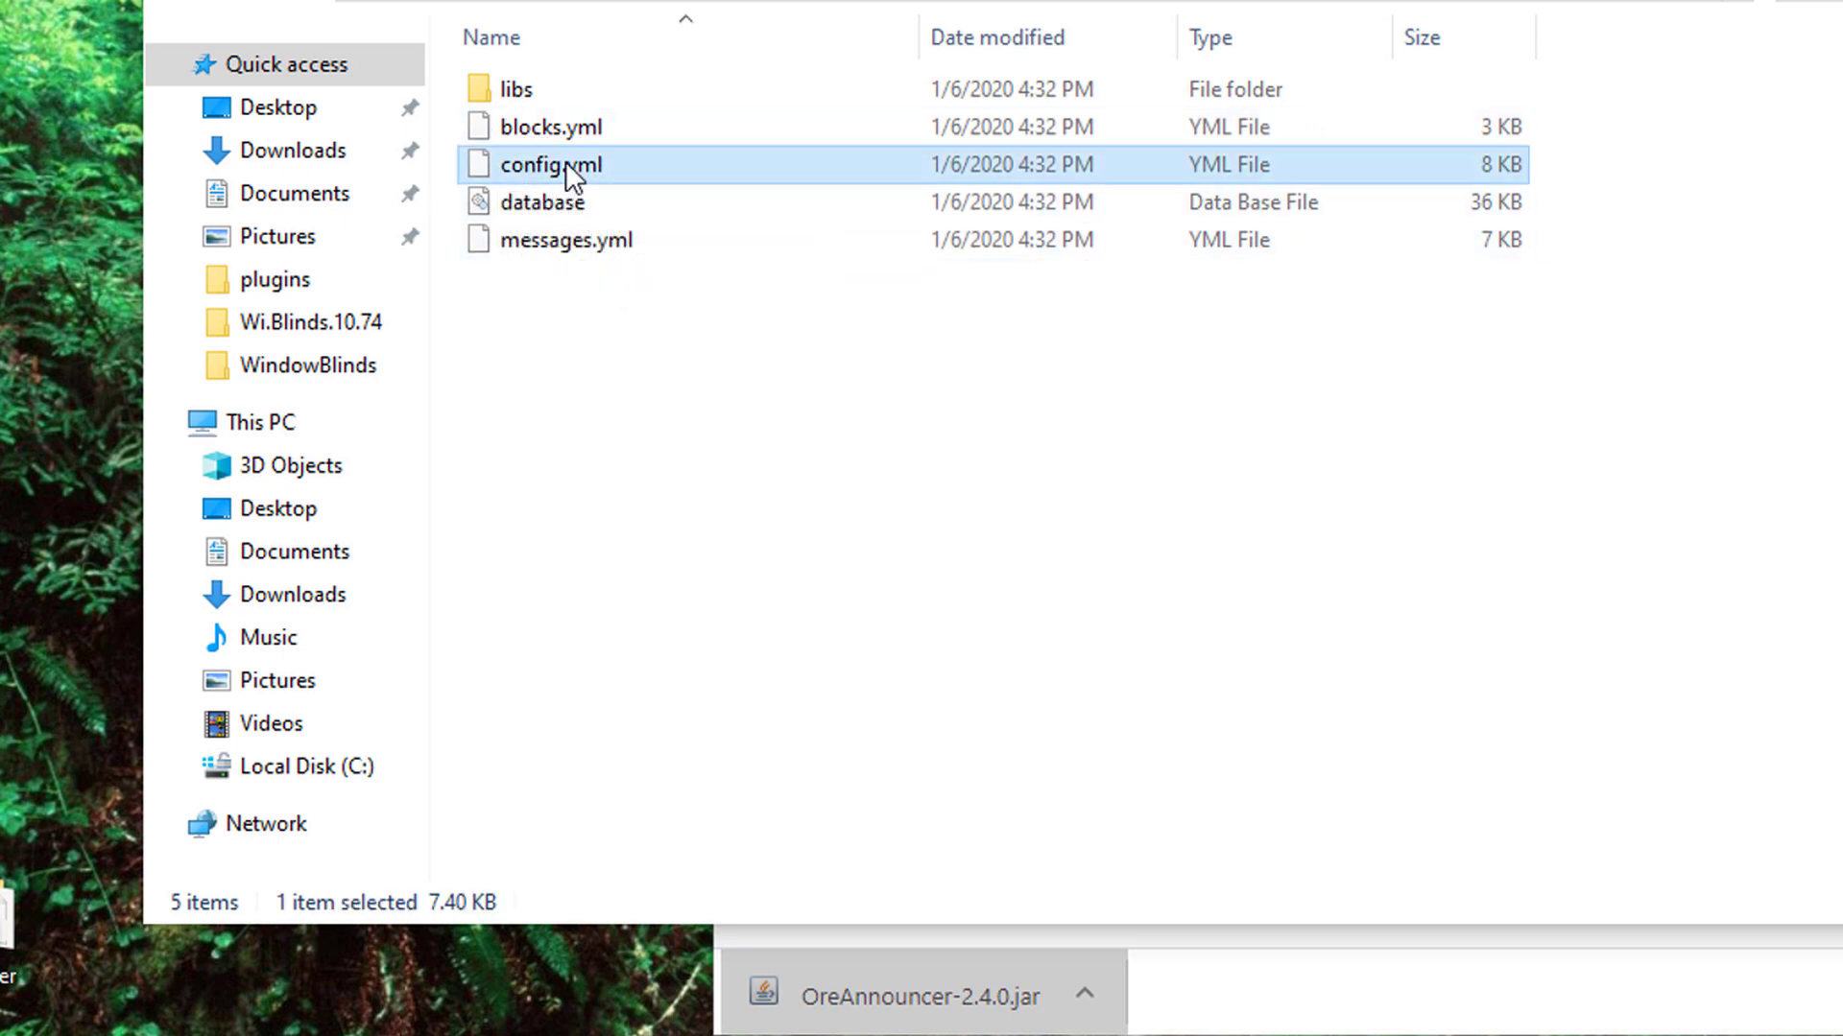
{"action": "left_click", "coordinate": [749, 252]}
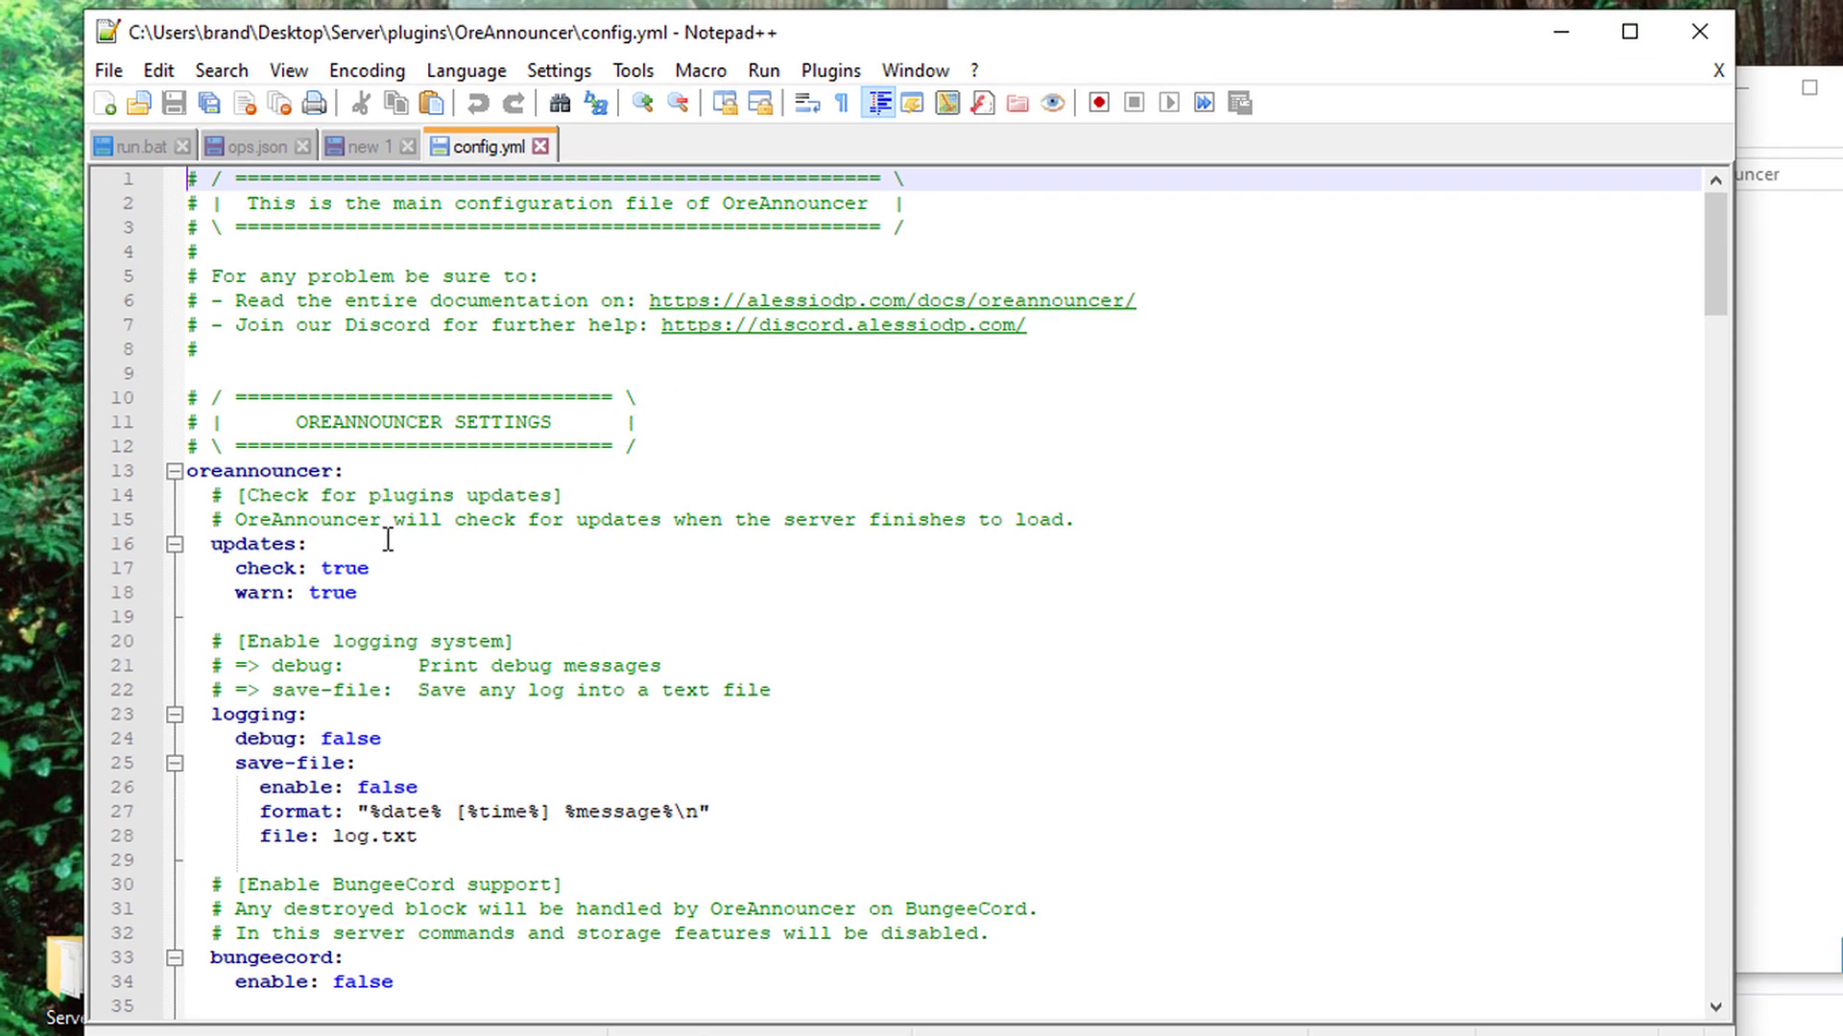
Read the top of config.yml, highlighting the debug messages description
{"action": "scroll", "coordinate": [388, 541], "scroll_direction": "down", "scroll_amount": 6}
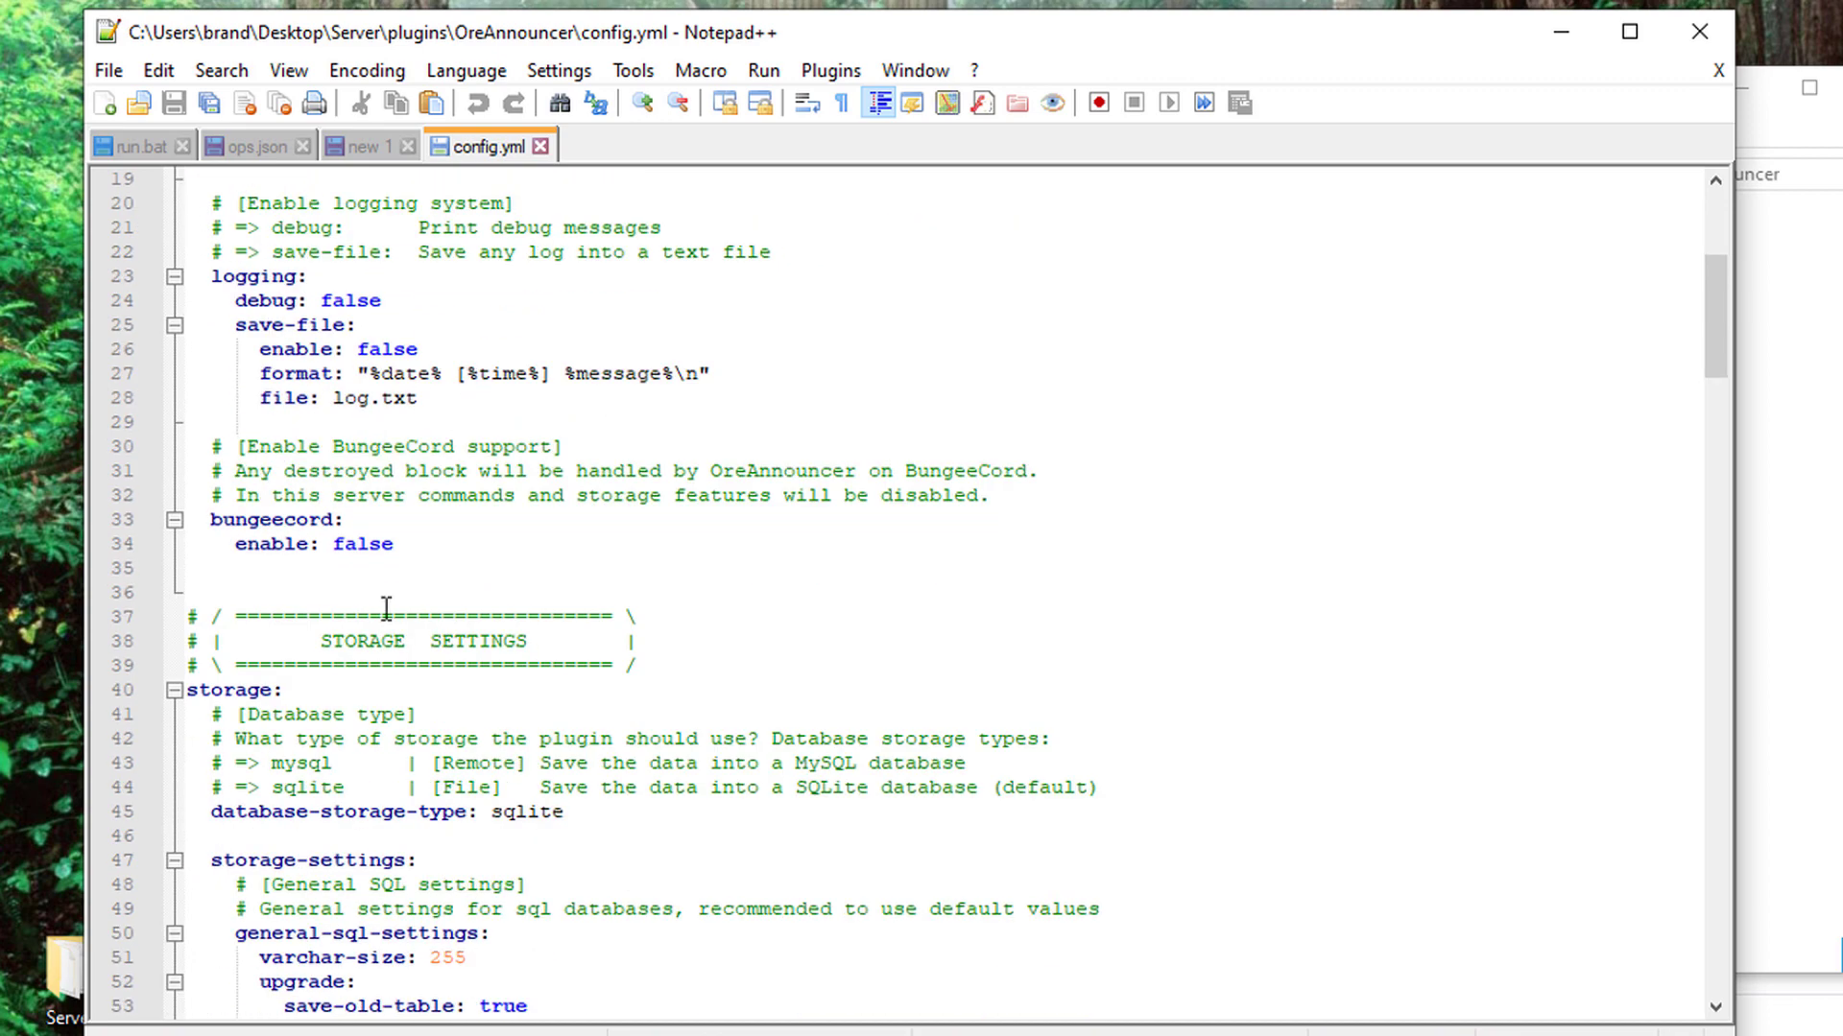
{"action": "scroll", "coordinate": [629, 598], "scroll_direction": "up", "scroll_amount": 6}
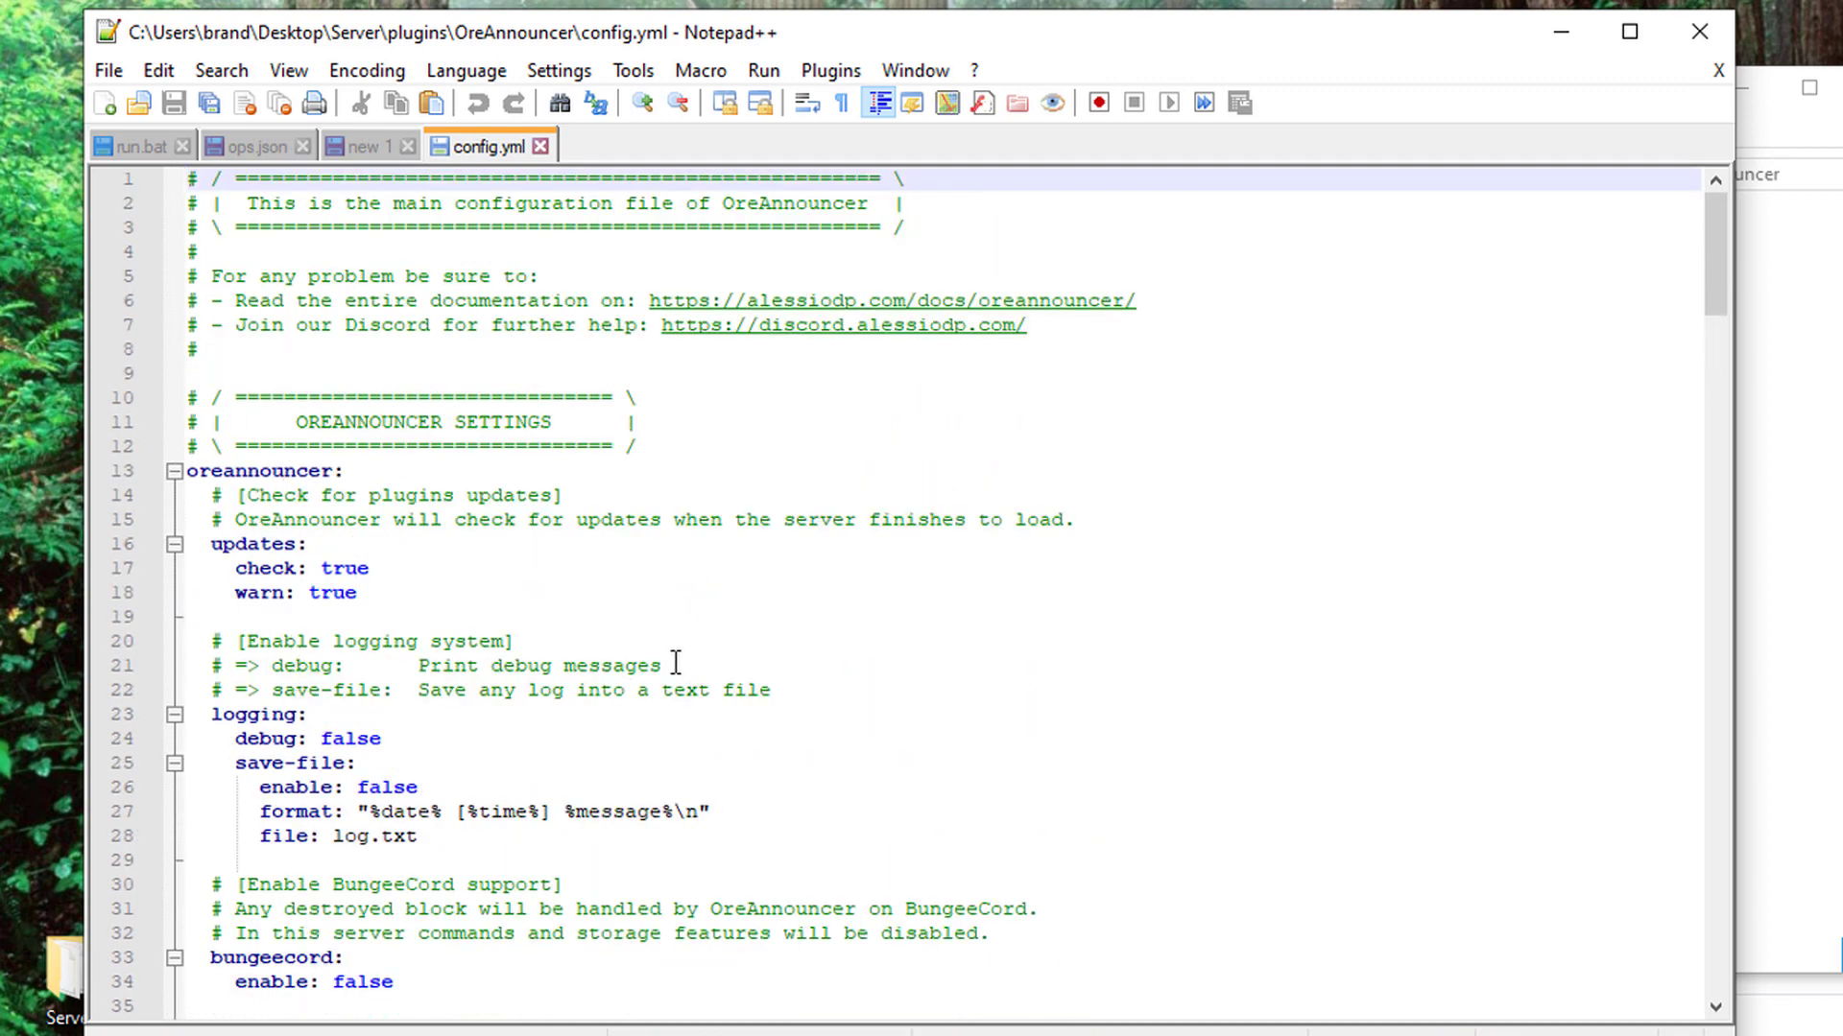
{"action": "left_click_drag", "start_coordinate": [664, 665], "coordinate": [199, 667]}
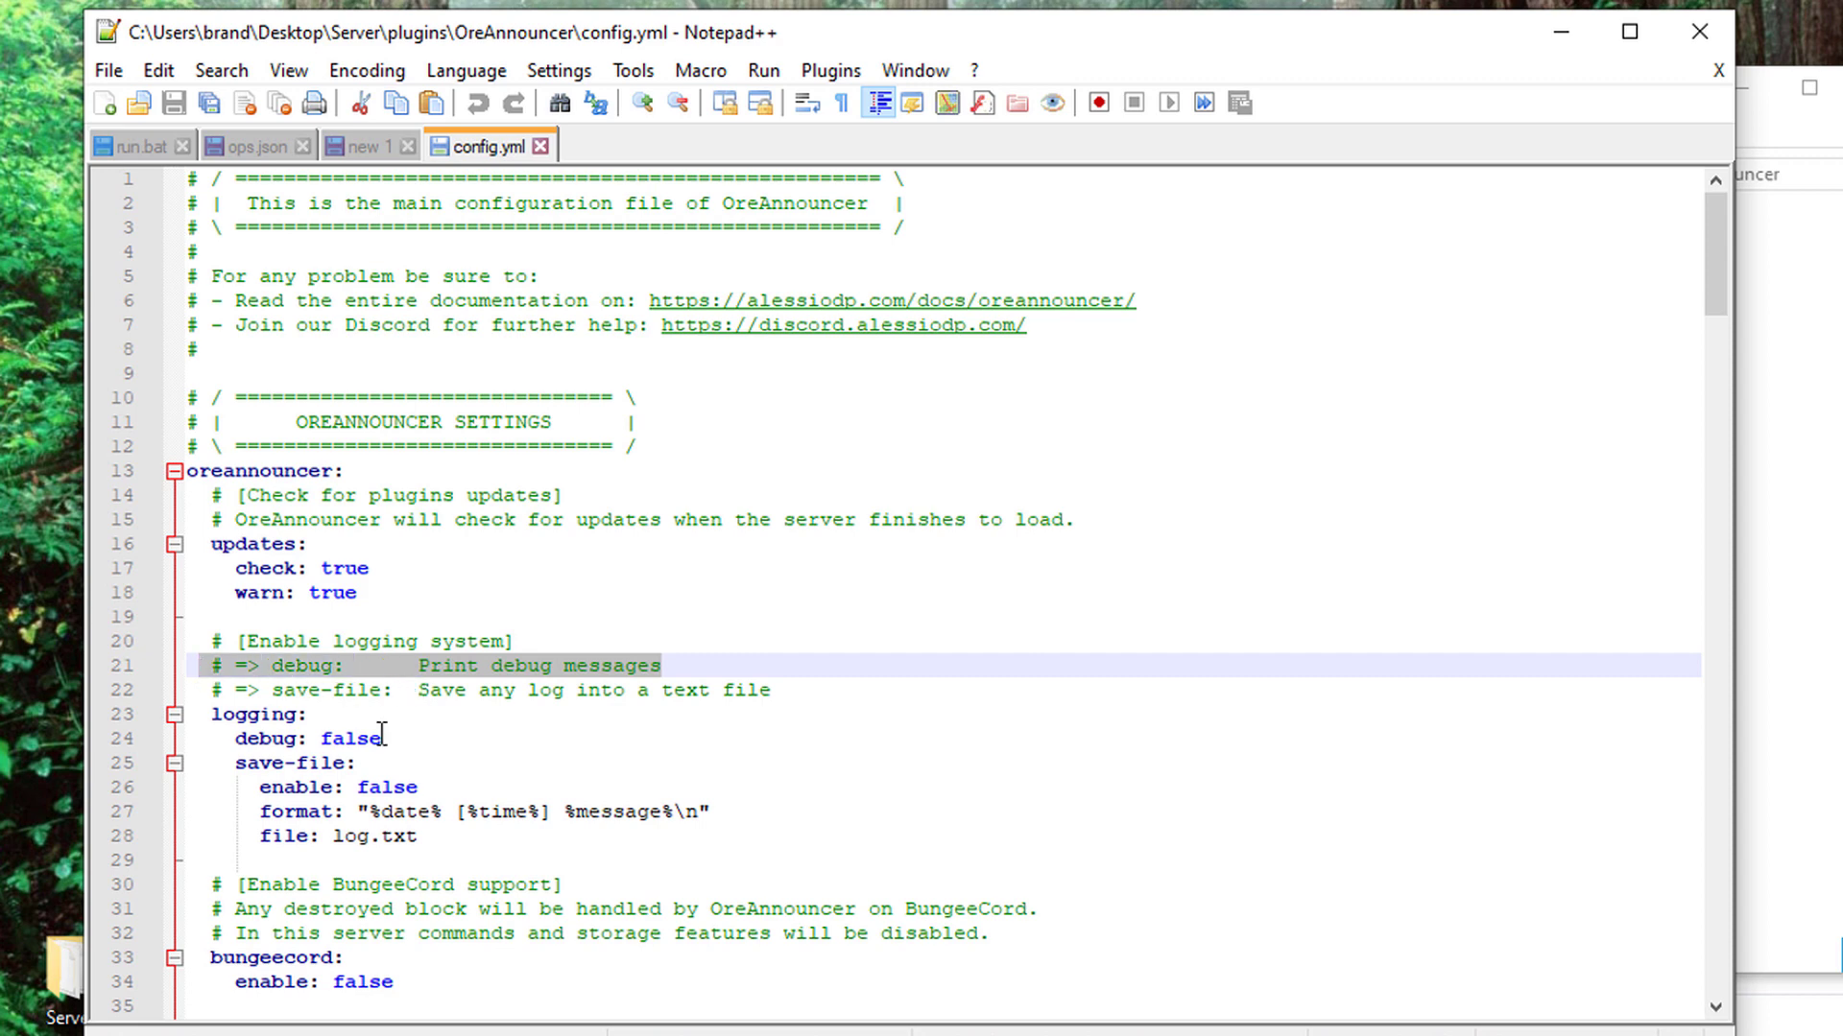
{"action": "scroll", "coordinate": [288, 739], "scroll_direction": "down", "scroll_amount": 1}
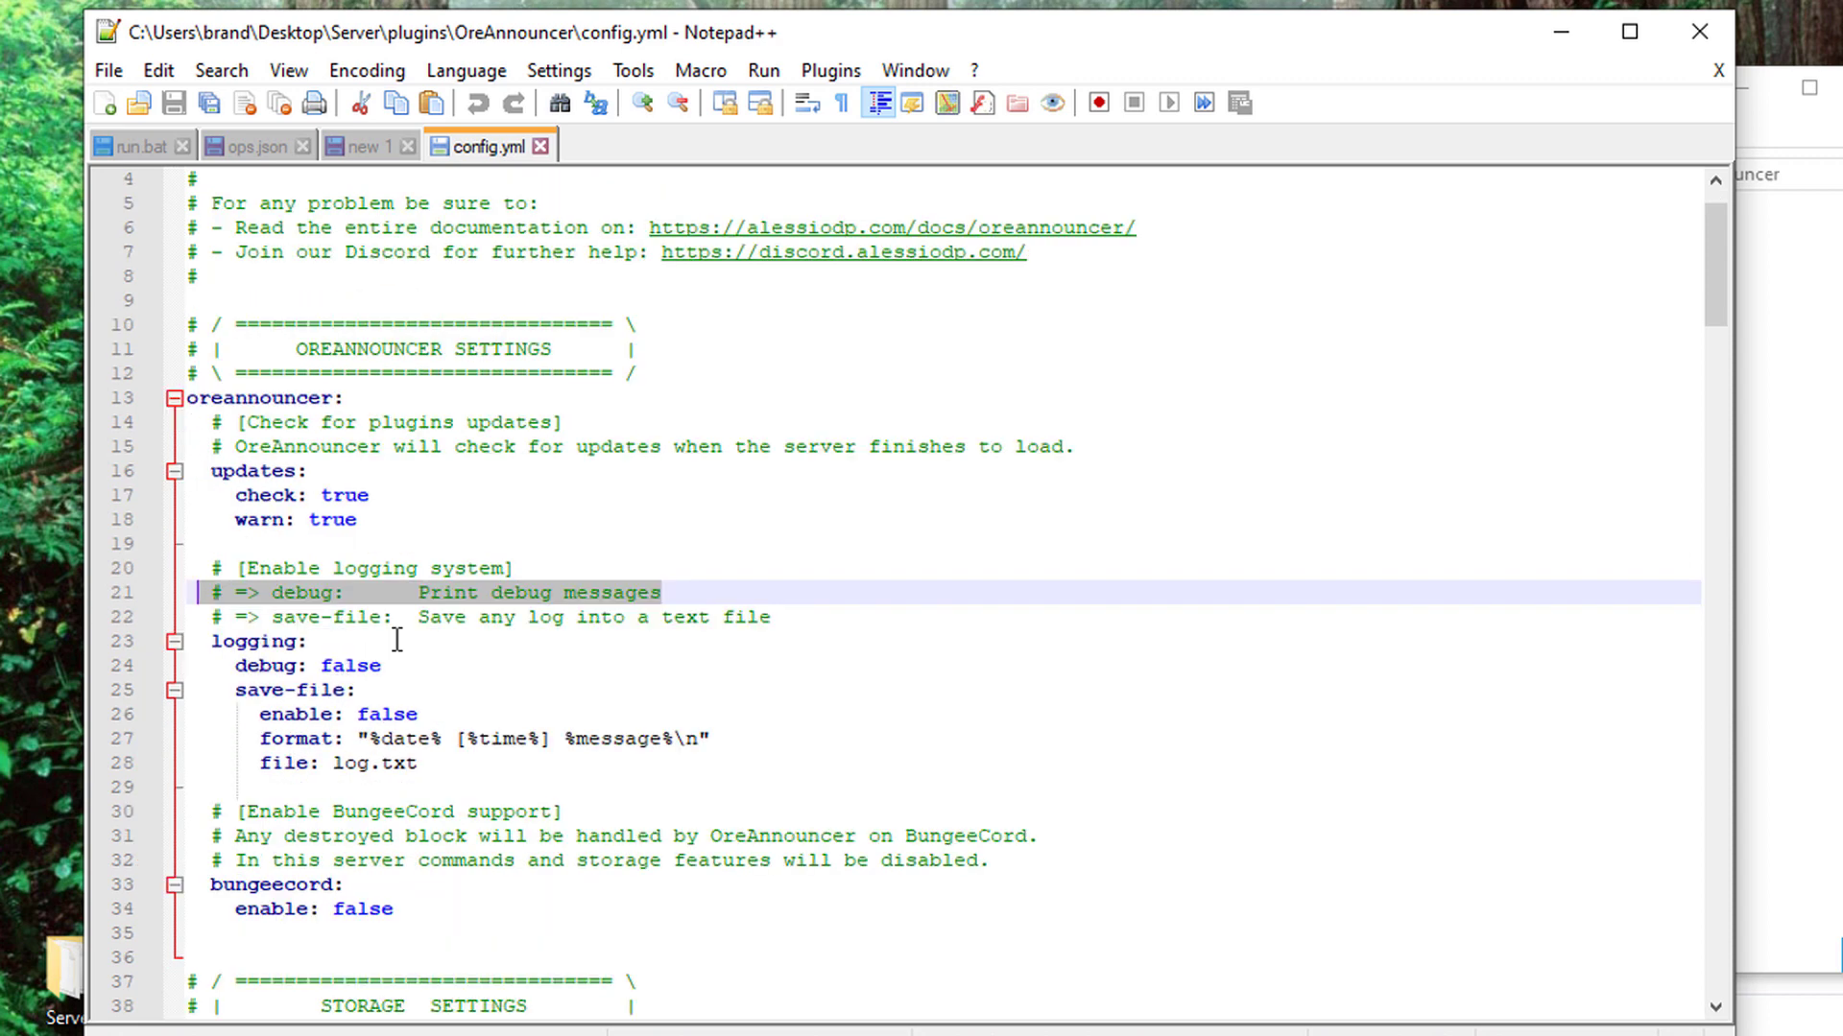
{"action": "scroll", "coordinate": [569, 518], "scroll_direction": "down", "scroll_amount": 3}
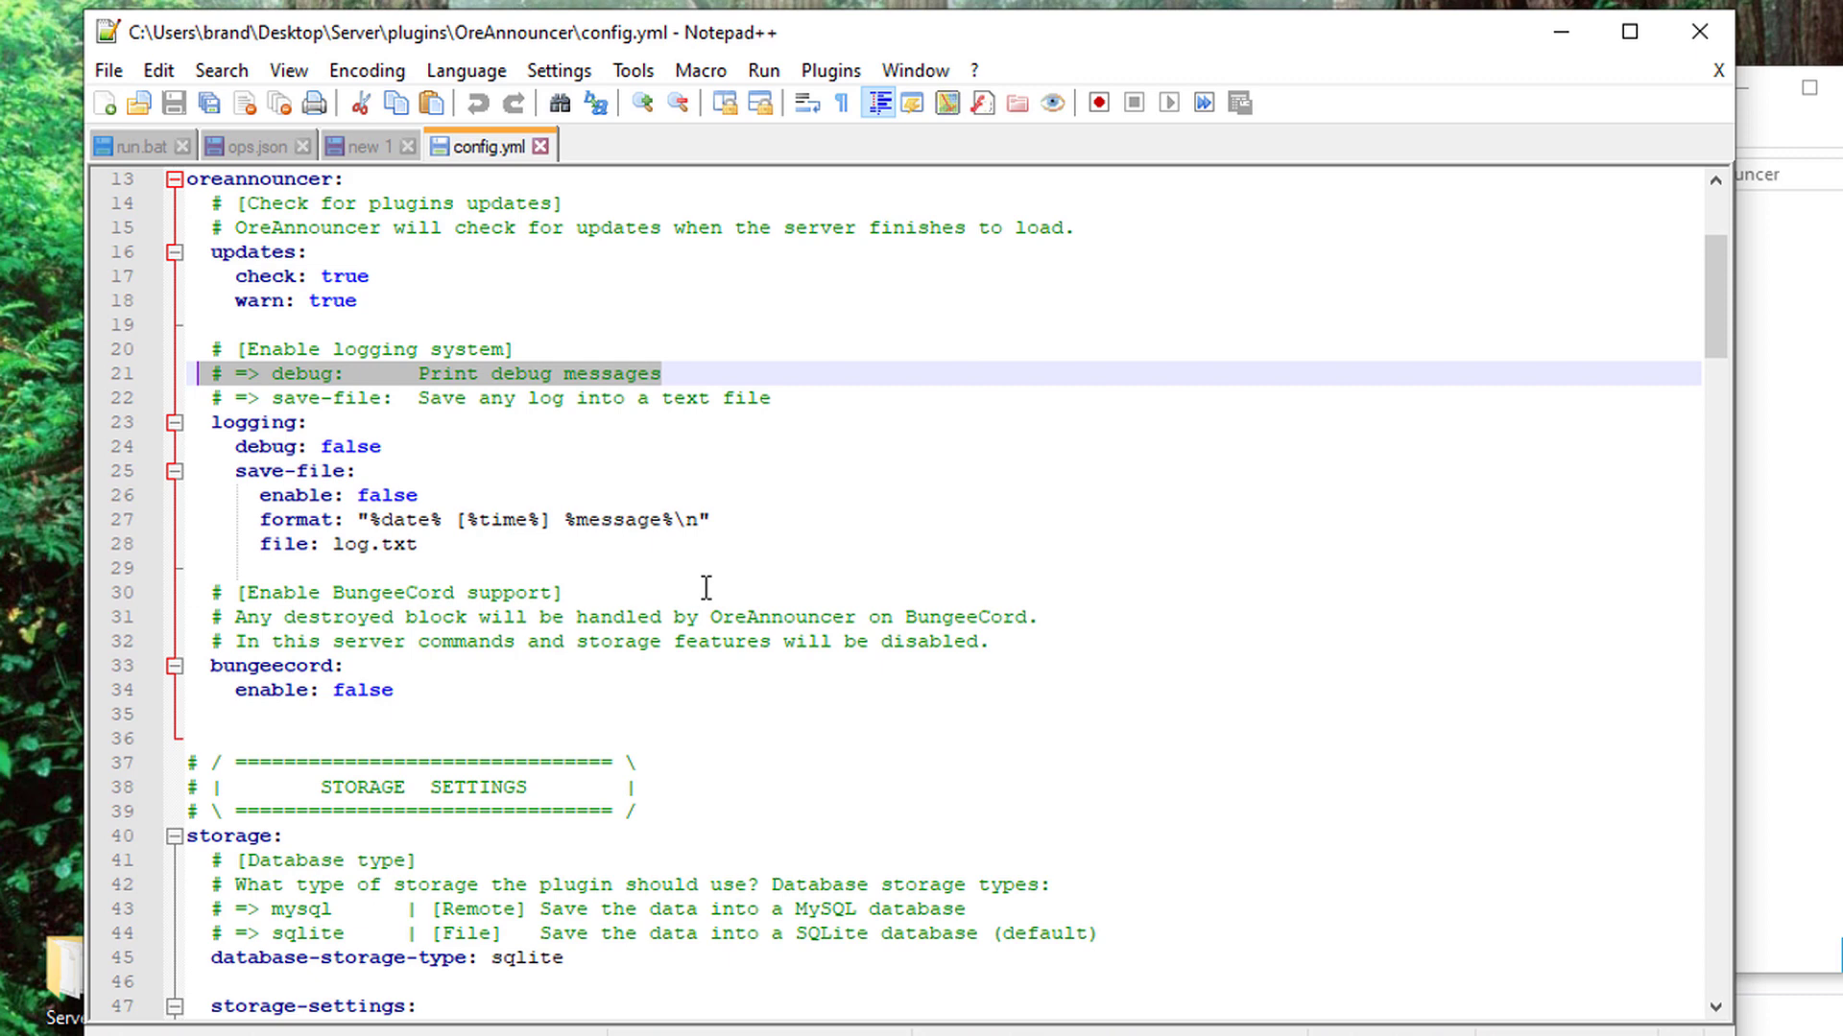
{"action": "scroll", "coordinate": [672, 566], "scroll_direction": "down", "scroll_amount": 7}
{"action": "scroll", "coordinate": [662, 562], "scroll_direction": "up", "scroll_amount": 1}
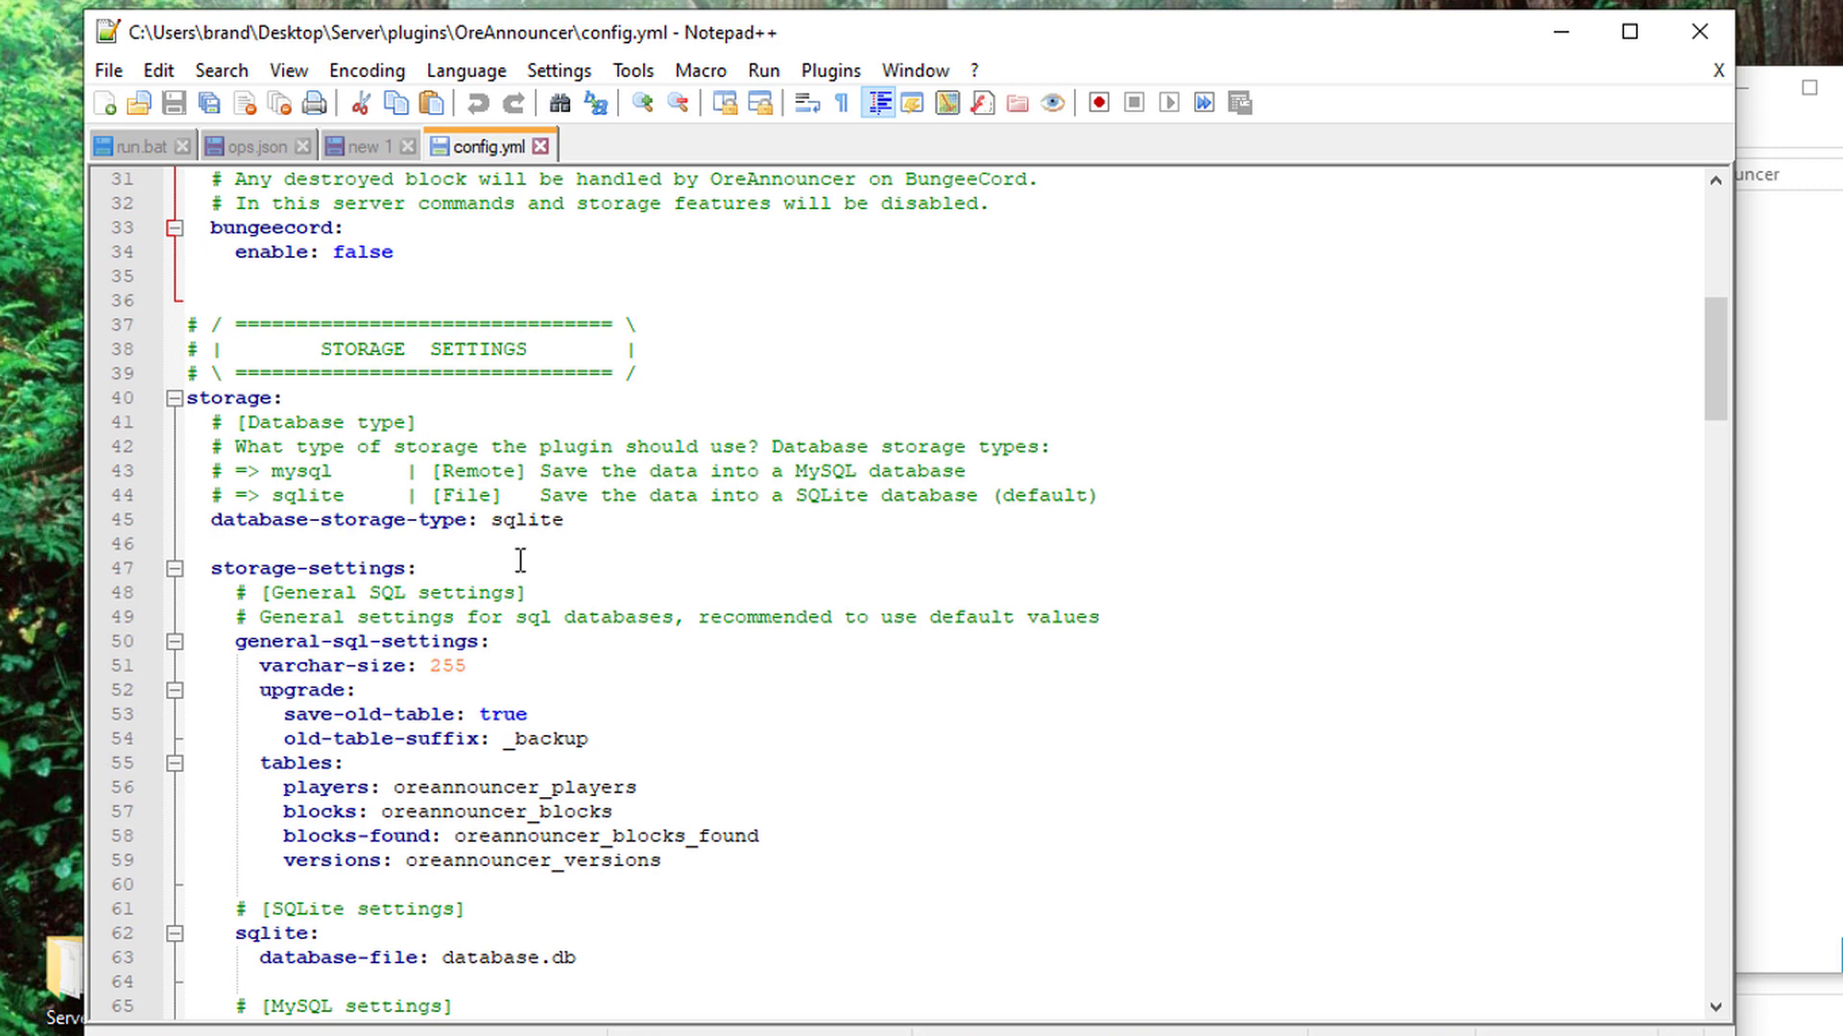
Continue reviewing the settings further down config.yml
{"action": "scroll", "coordinate": [572, 617], "scroll_direction": "down", "scroll_amount": 2}
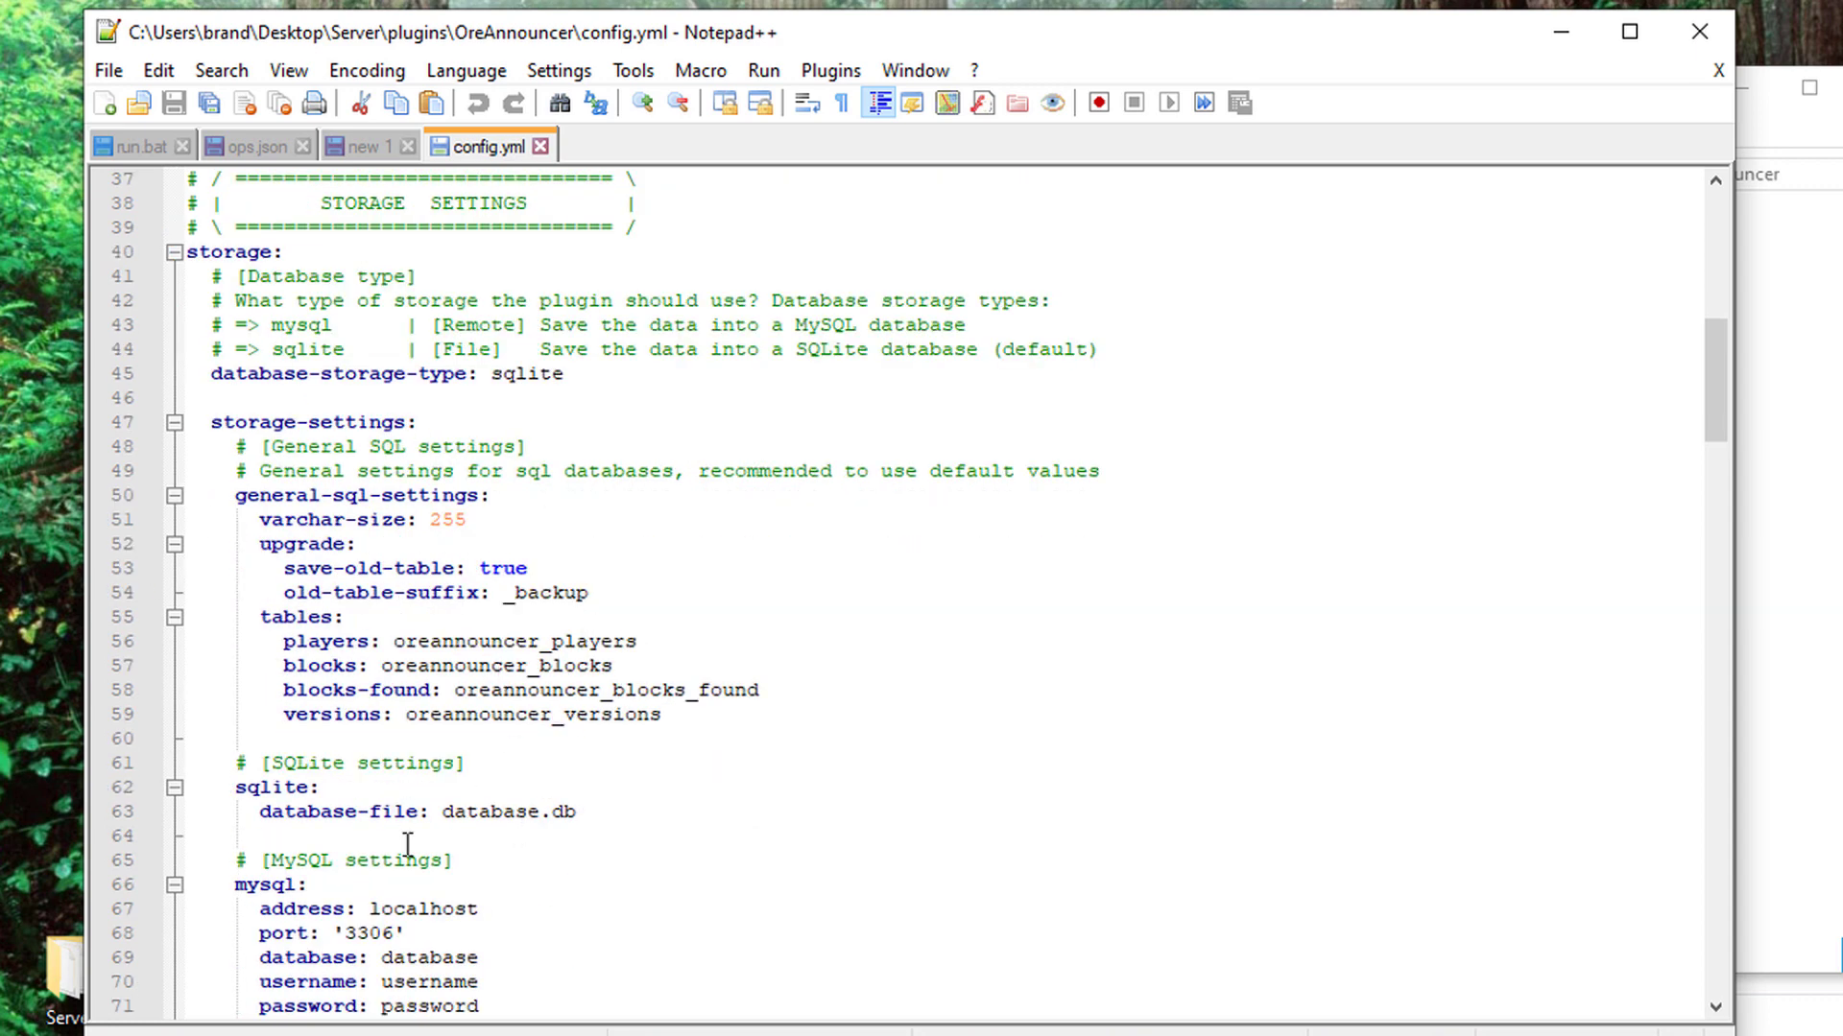
{"action": "scroll", "coordinate": [534, 845], "scroll_direction": "down", "scroll_amount": 2}
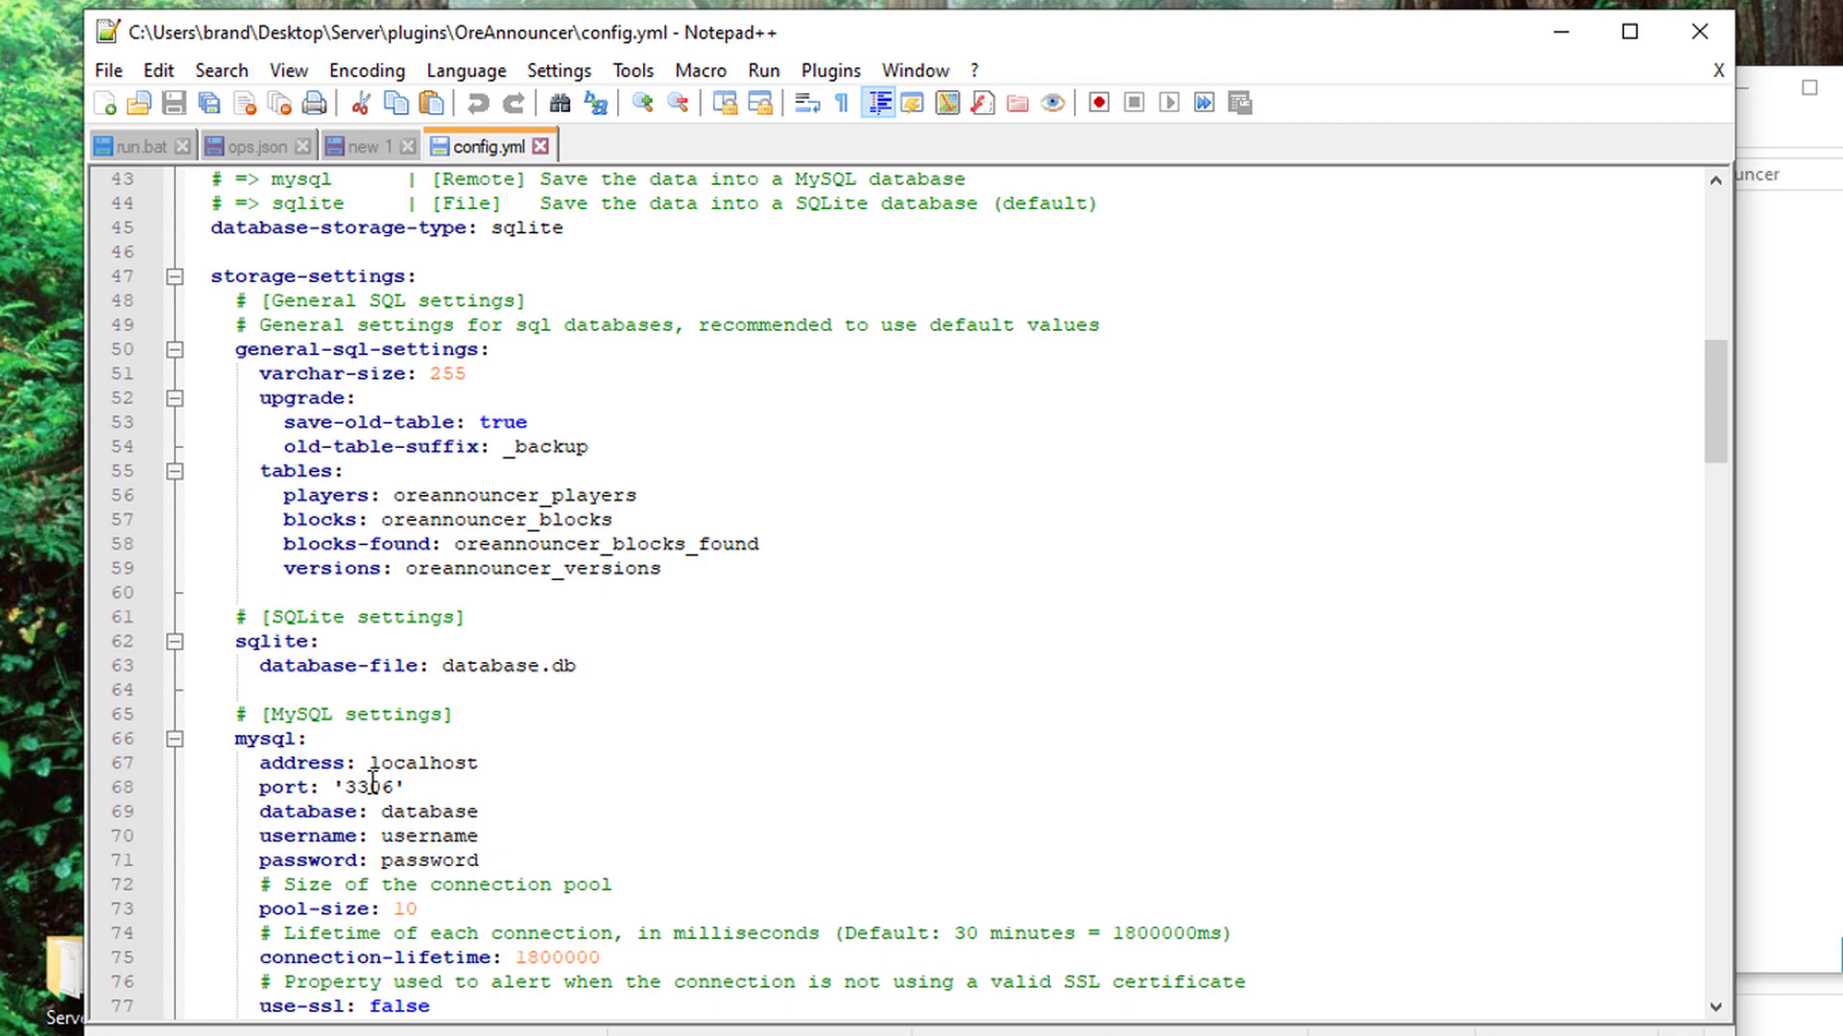
{"action": "scroll", "coordinate": [576, 702], "scroll_direction": "down", "scroll_amount": 4}
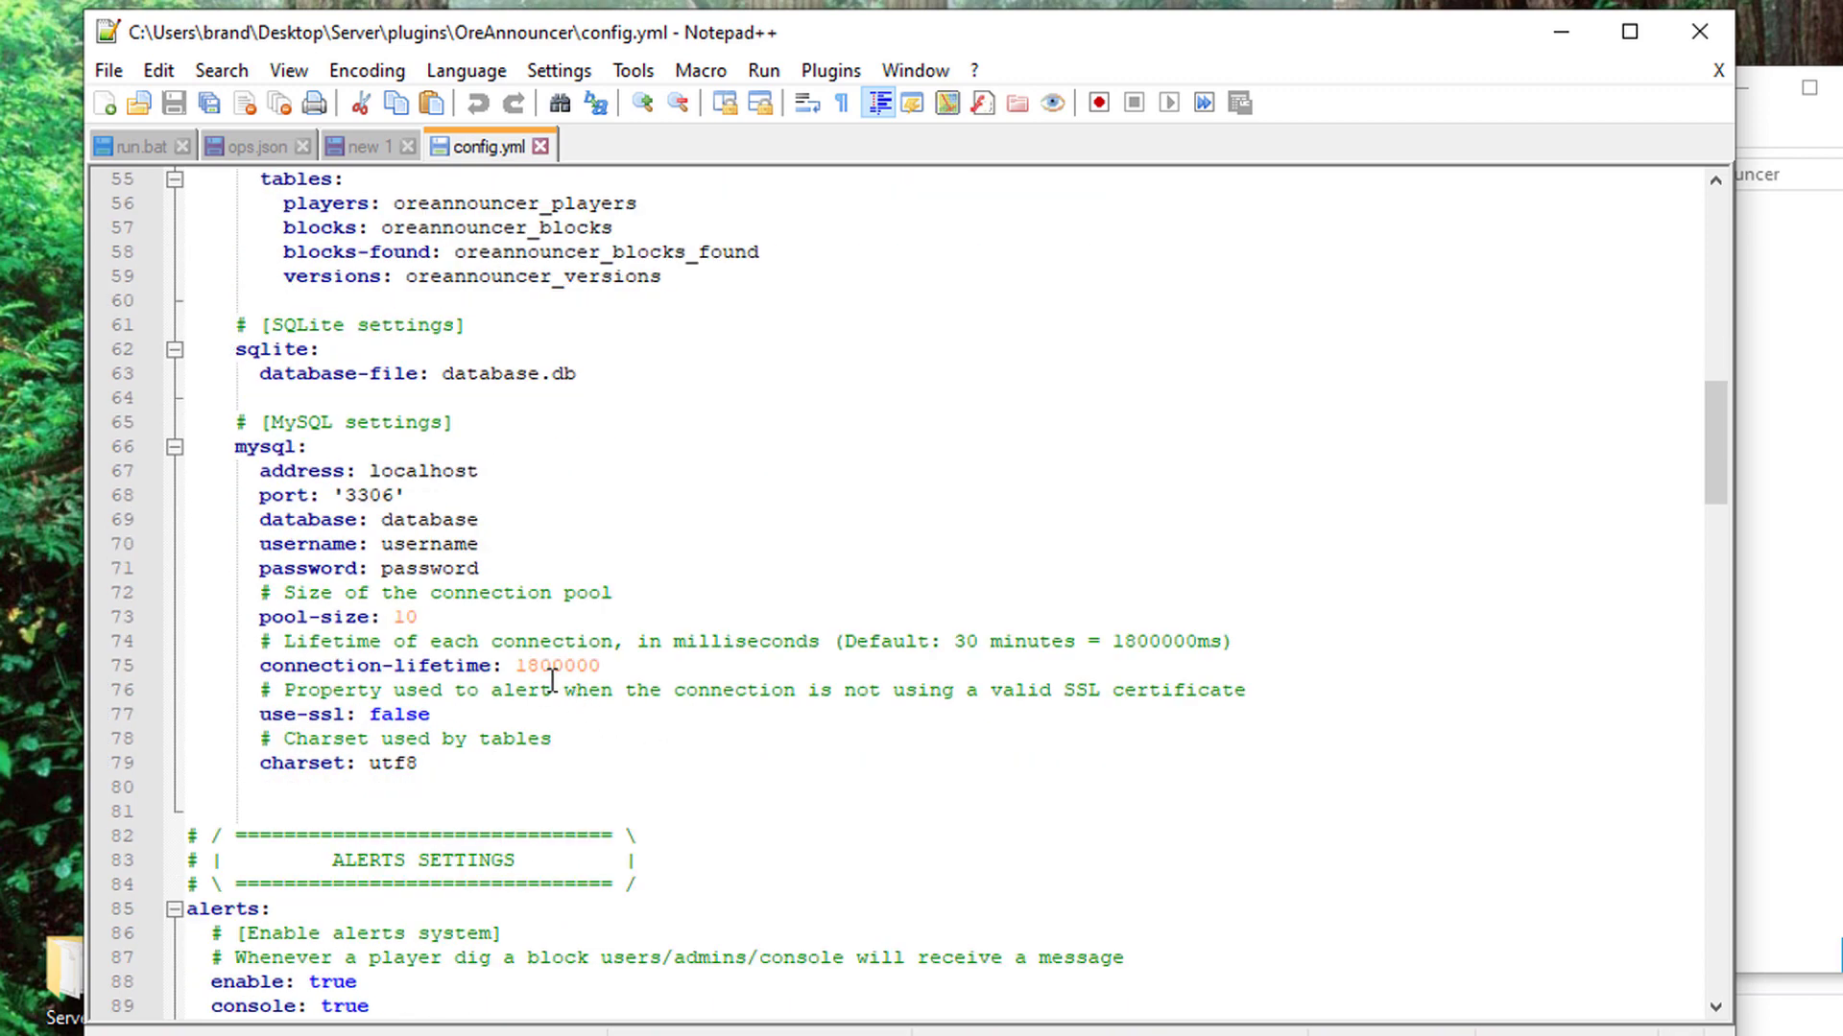
{"action": "scroll", "coordinate": [553, 679], "scroll_direction": "down", "scroll_amount": 6}
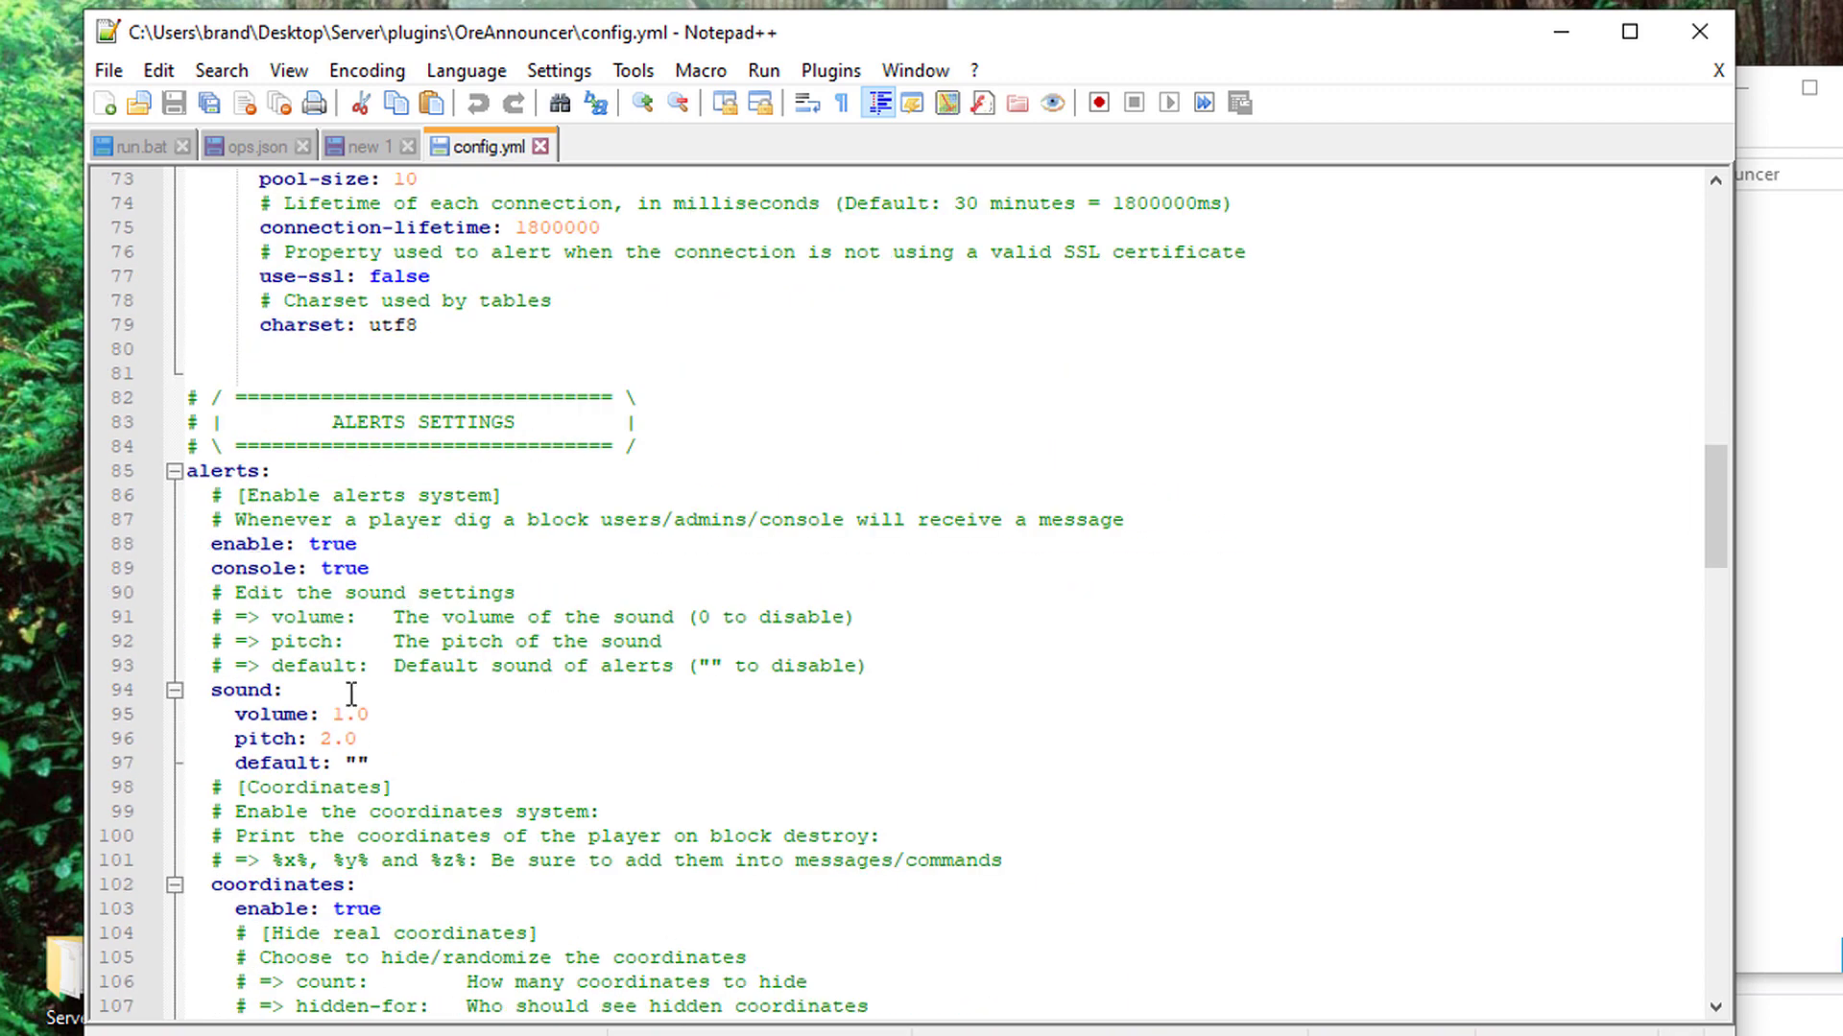
{"action": "scroll", "coordinate": [351, 693], "scroll_direction": "down", "scroll_amount": 3}
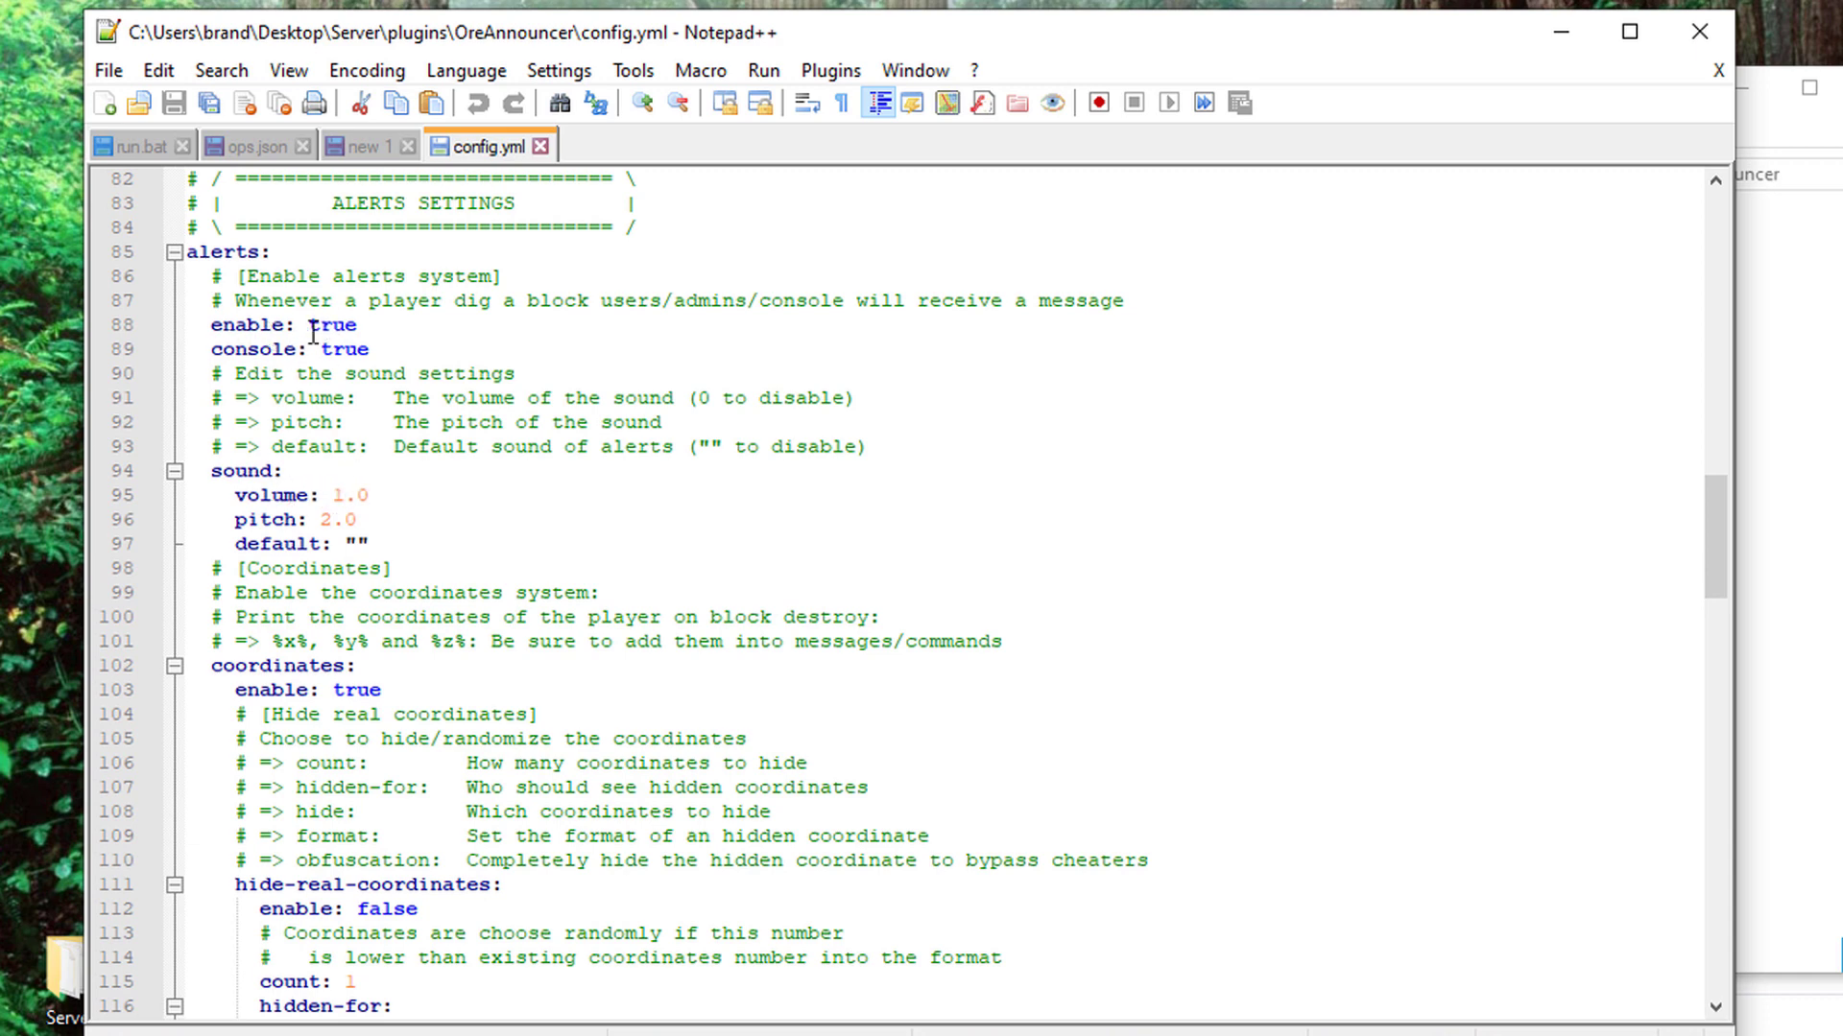
{"action": "scroll", "coordinate": [363, 348], "scroll_direction": "down", "scroll_amount": 5}
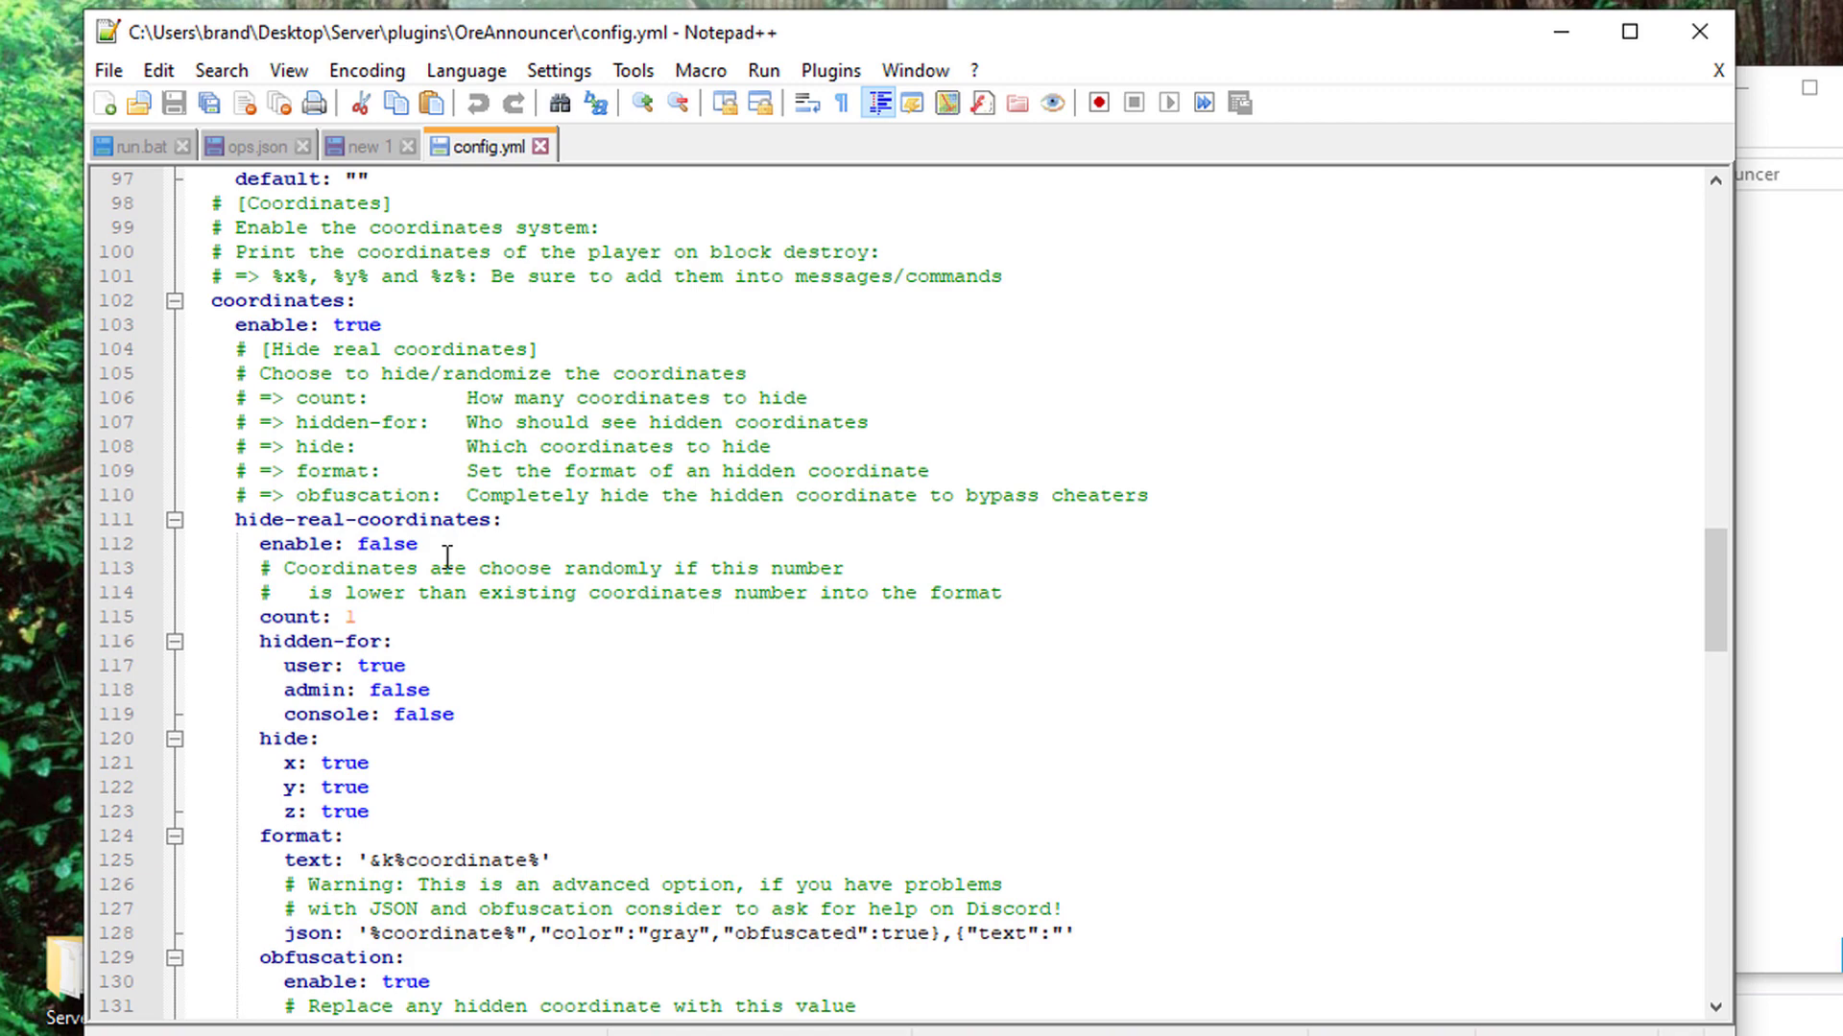
{"action": "scroll", "coordinate": [447, 557], "scroll_direction": "down", "scroll_amount": 5}
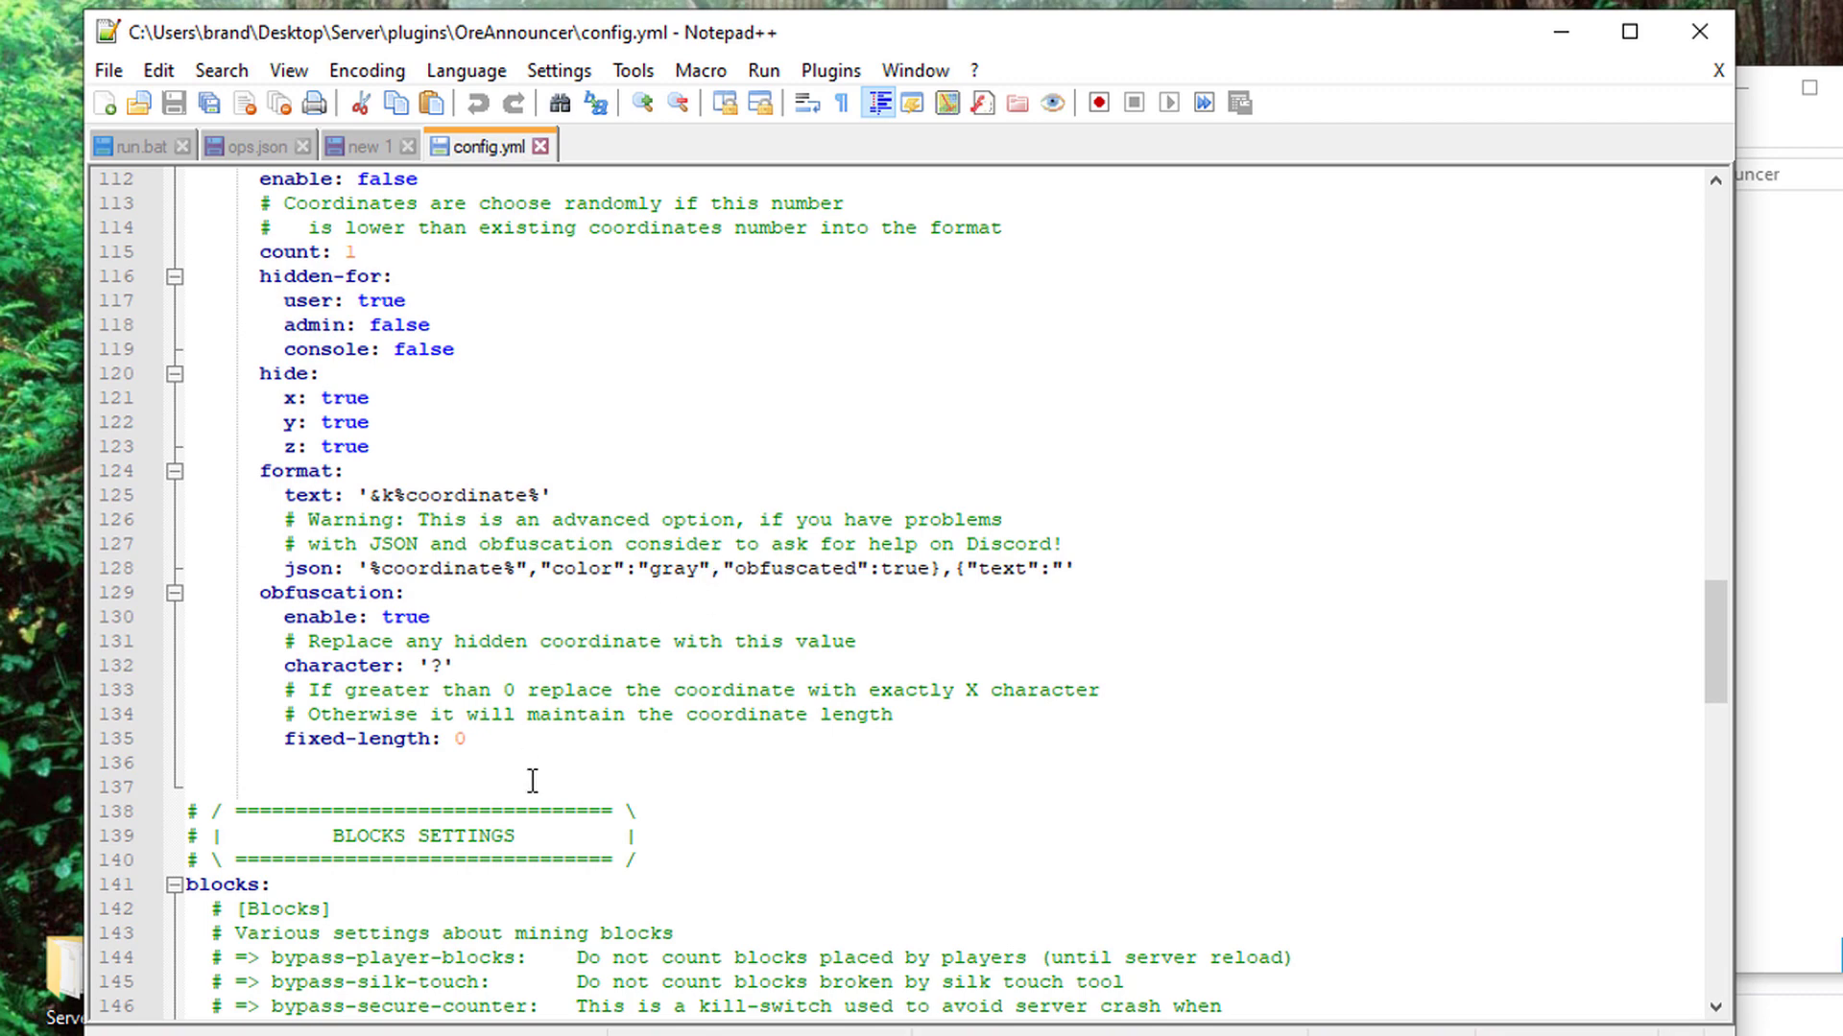
{"action": "scroll", "coordinate": [526, 778], "scroll_direction": "down", "scroll_amount": 4}
{"action": "scroll", "coordinate": [581, 686], "scroll_direction": "down", "scroll_amount": 2}
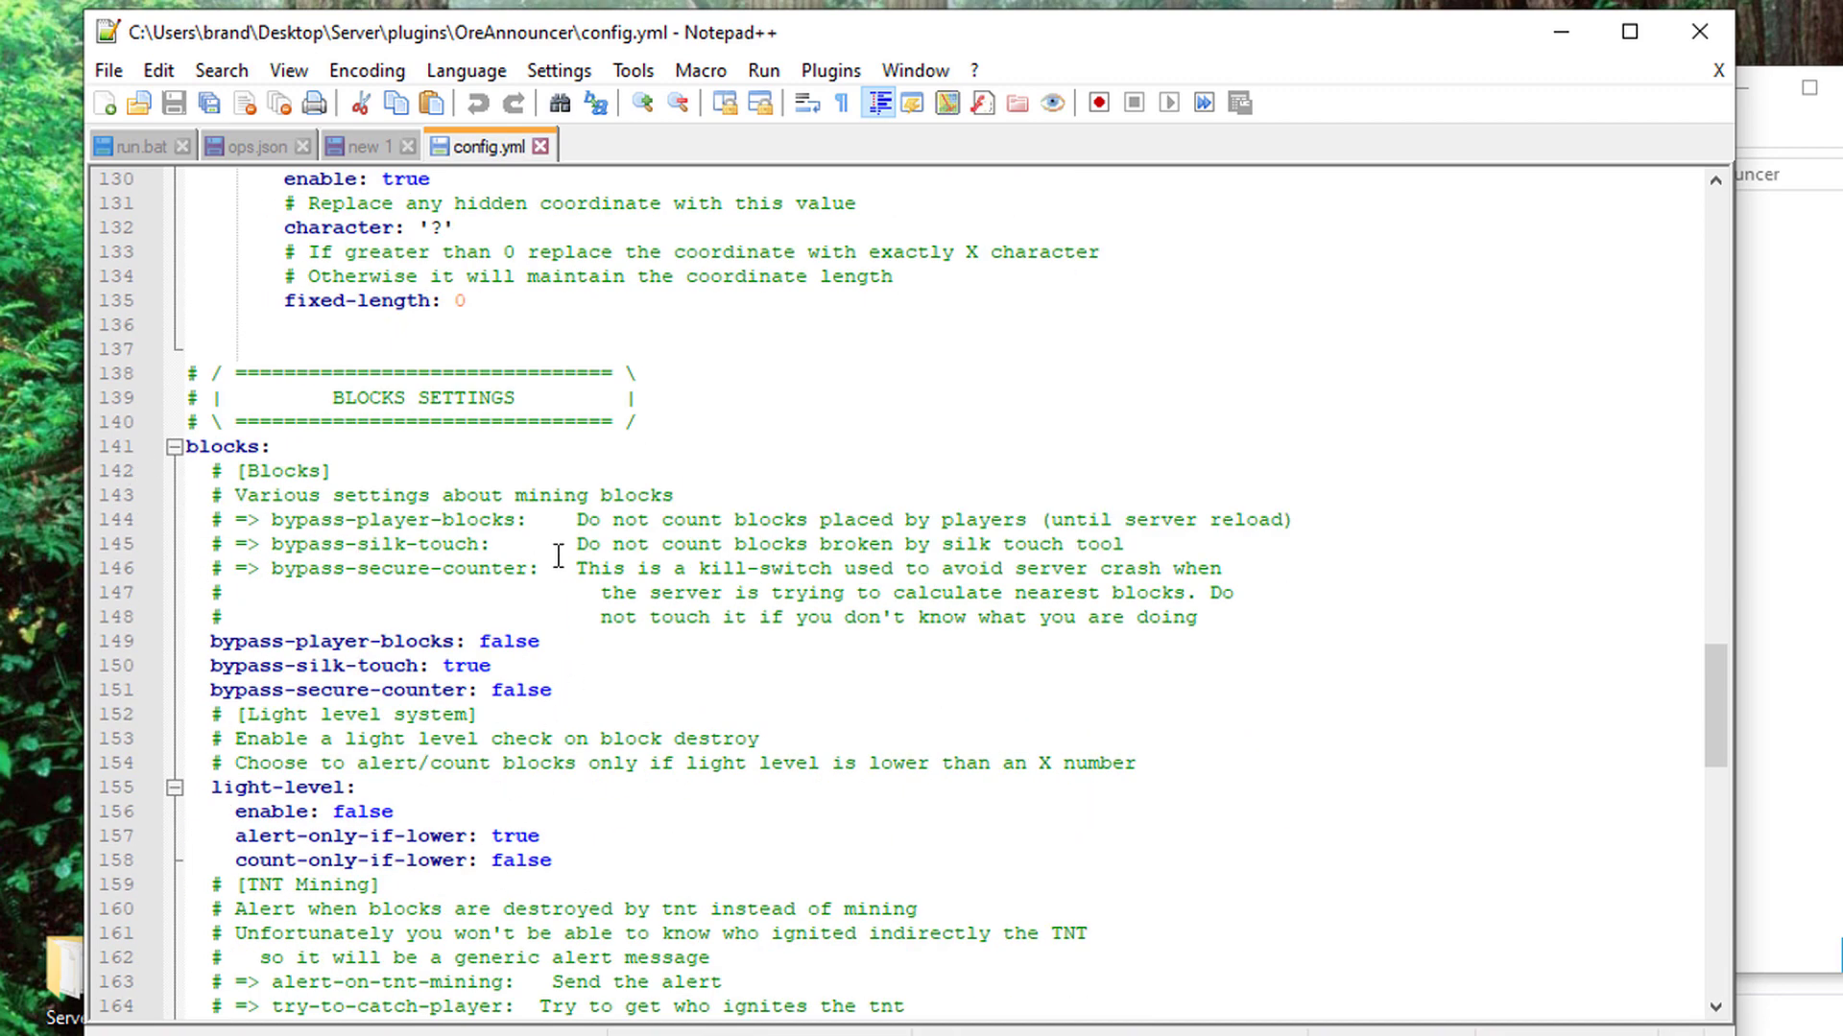
{"action": "scroll", "coordinate": [294, 634], "scroll_direction": "down", "scroll_amount": 2}
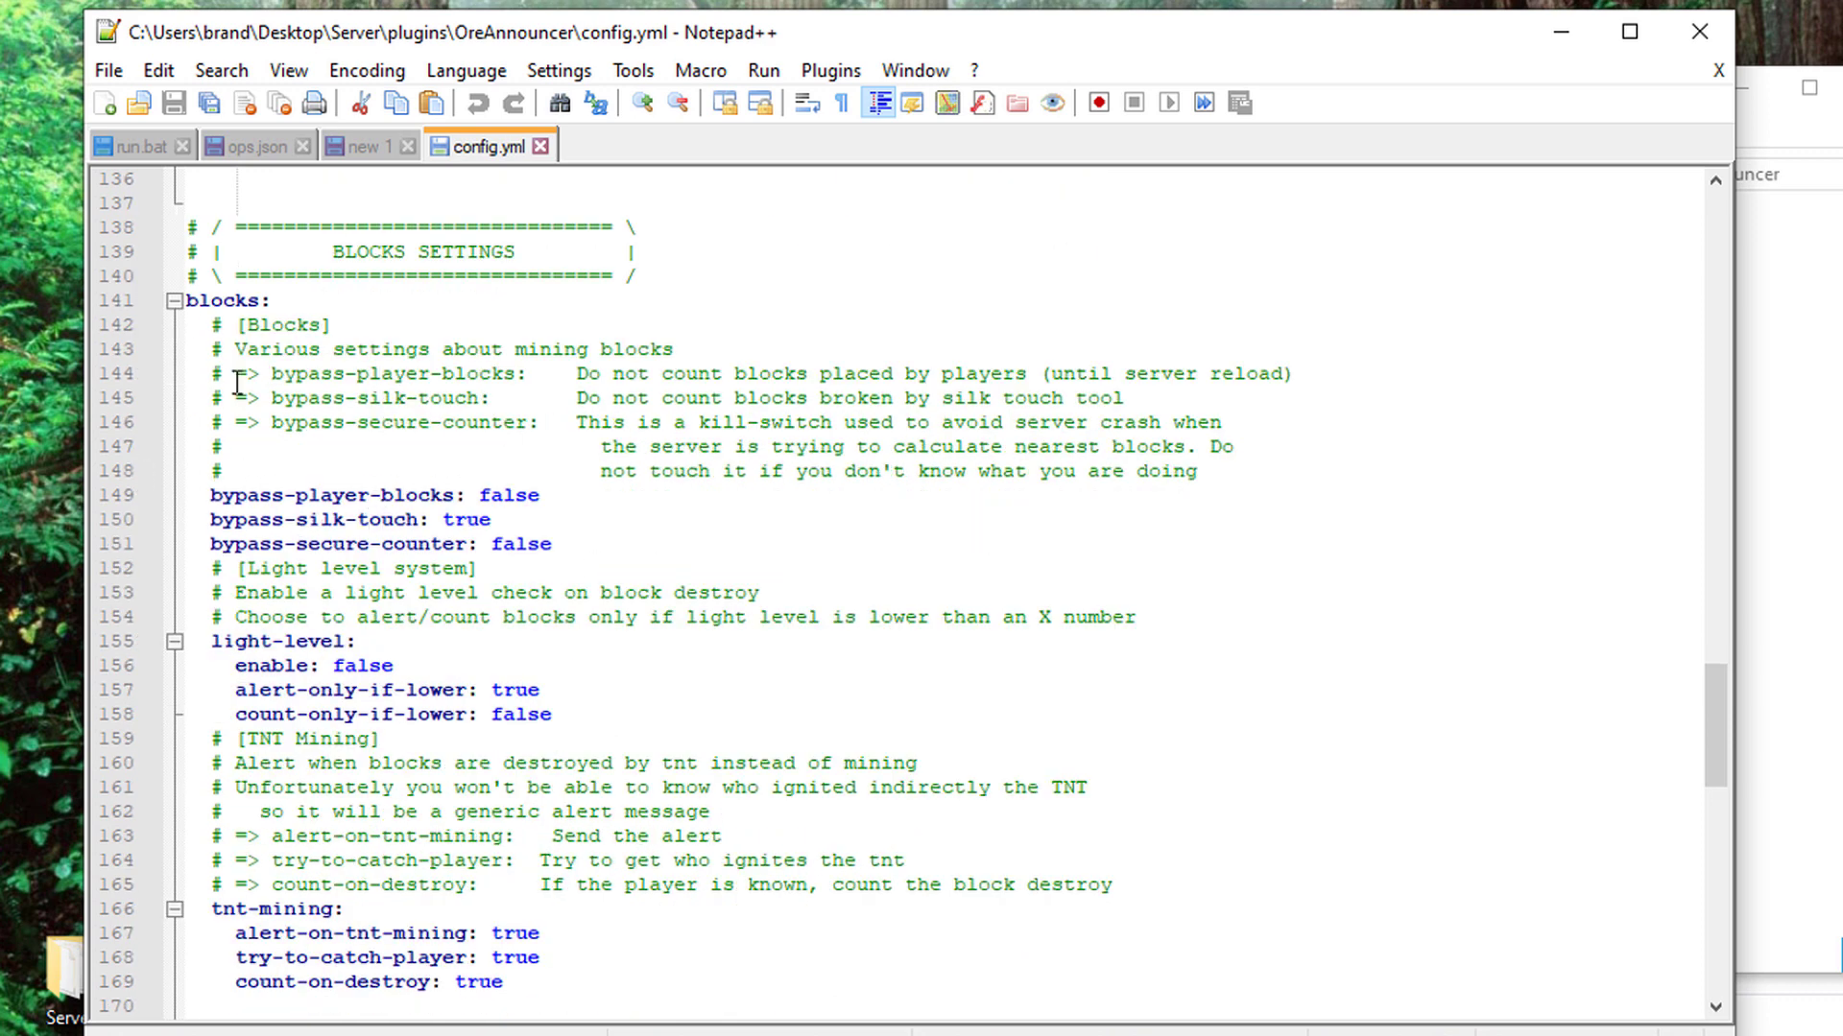
Read the bypass-player-blocks and help page notes, then minimize Notepad++ and right-click blocks.yml
{"action": "left_click_drag", "start_coordinate": [576, 375], "coordinate": [1310, 376]}
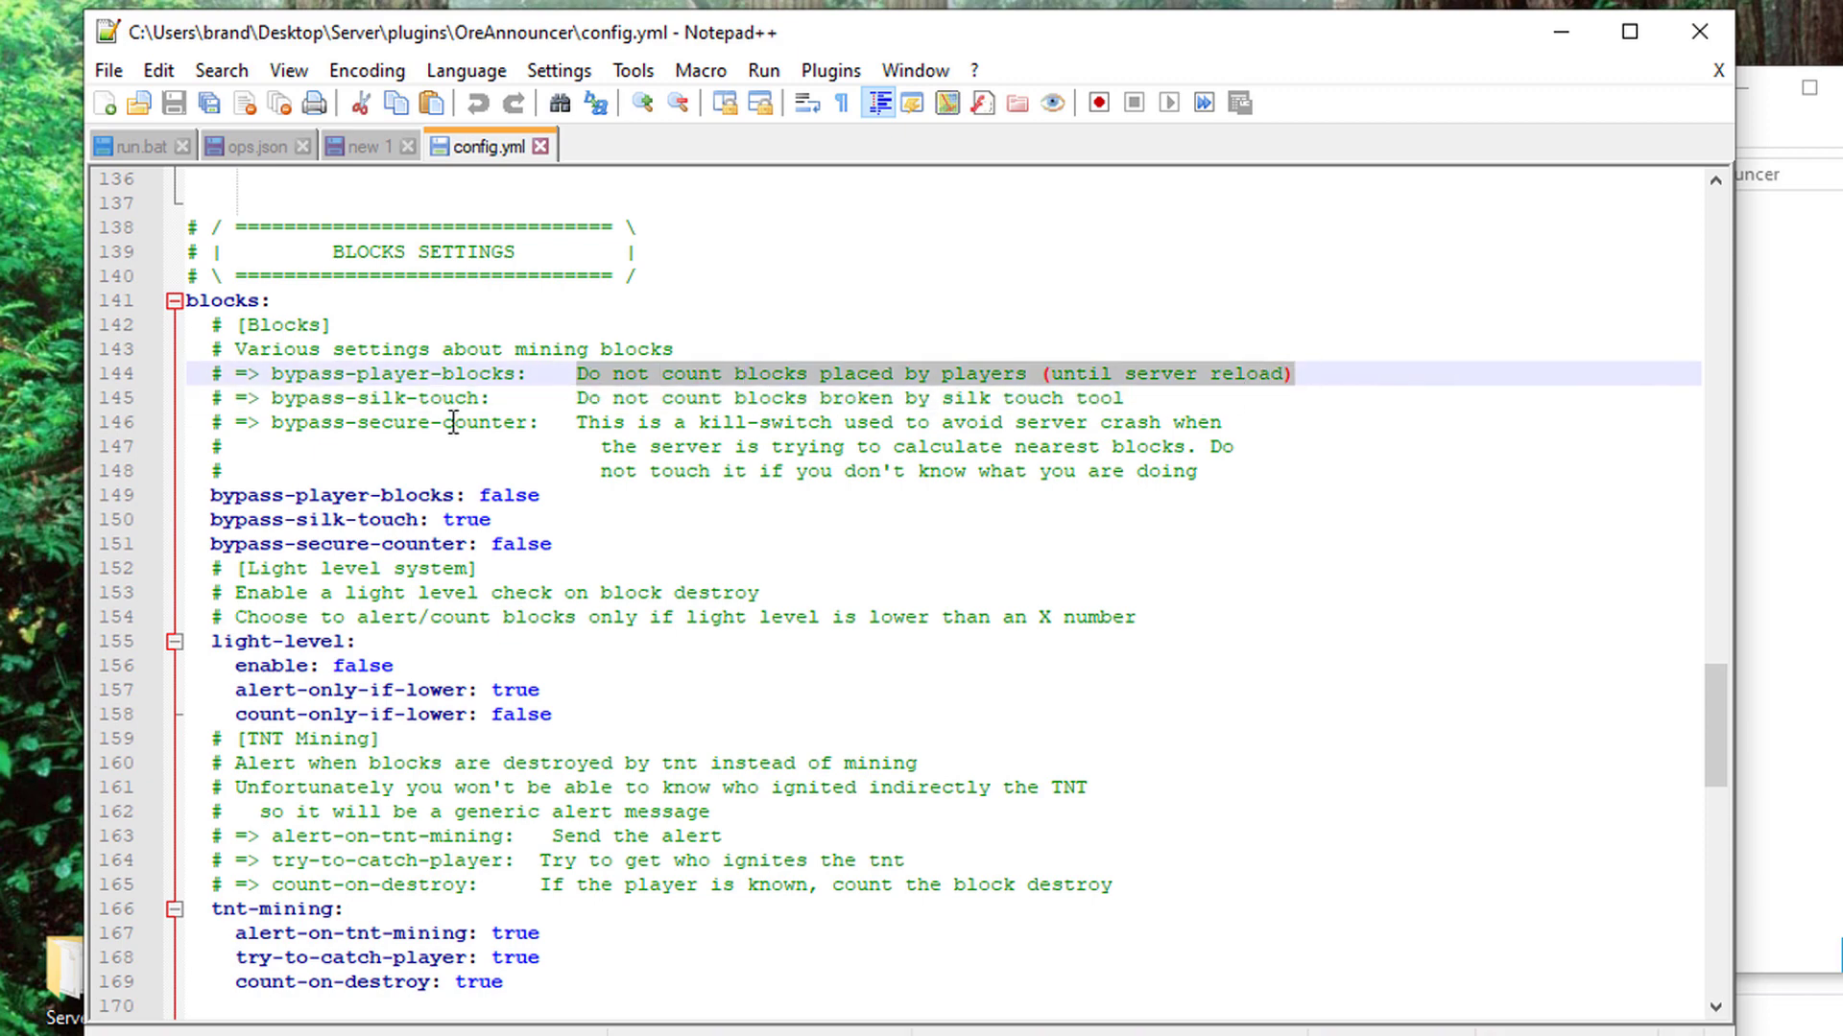
{"action": "scroll", "coordinate": [351, 650], "scroll_direction": "down", "scroll_amount": 4}
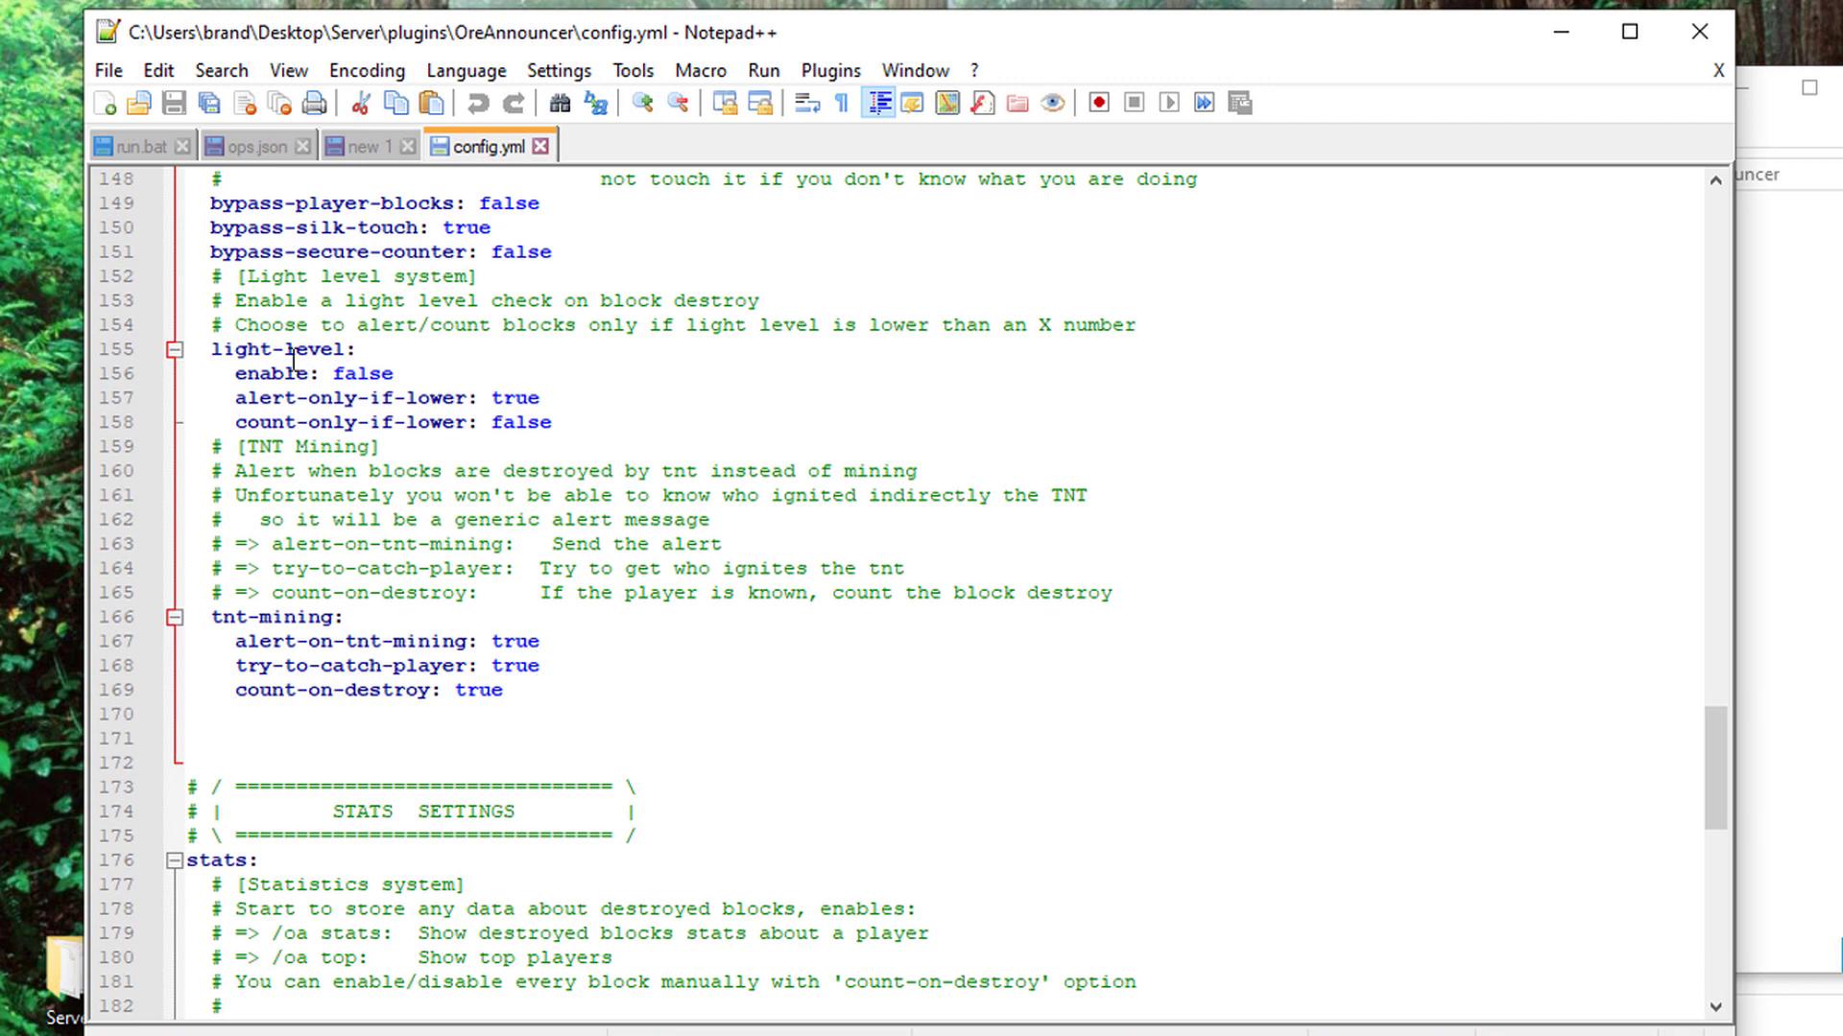
{"action": "scroll", "coordinate": [390, 477], "scroll_direction": "down", "scroll_amount": 4}
{"action": "scroll", "coordinate": [386, 499], "scroll_direction": "down", "scroll_amount": 6}
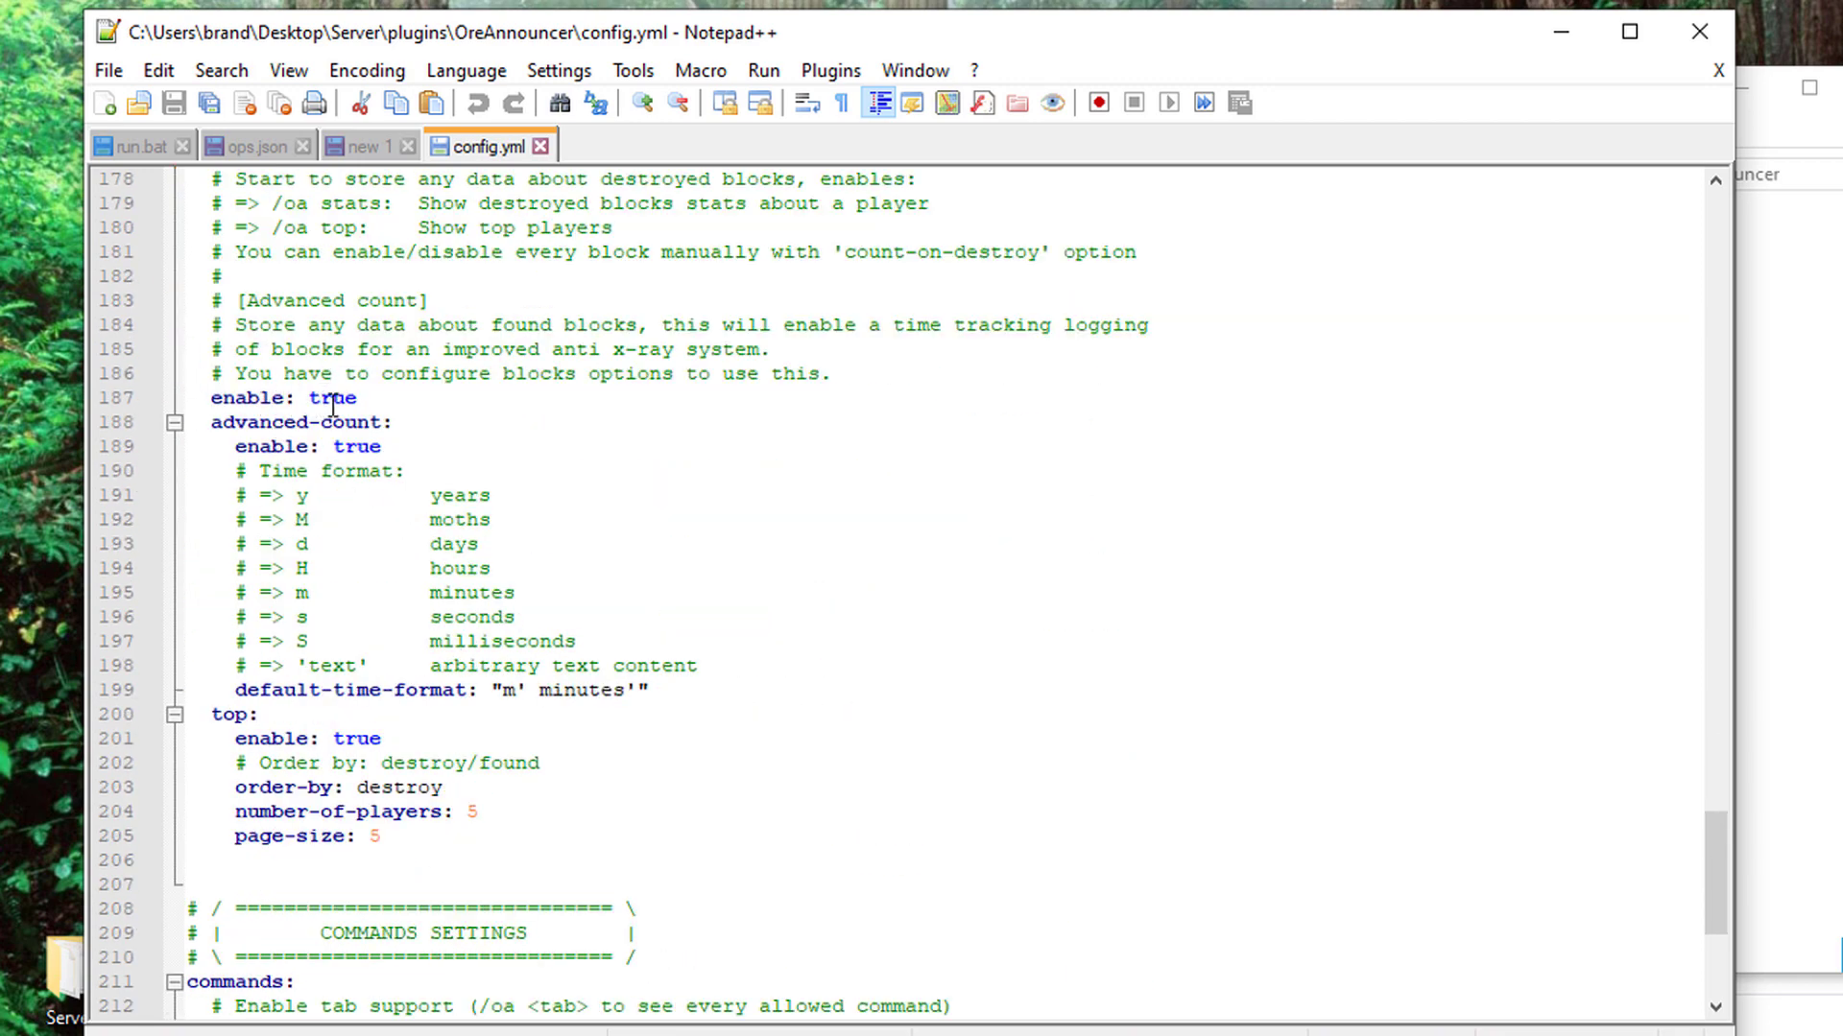
{"action": "scroll", "coordinate": [388, 652], "scroll_direction": "down", "scroll_amount": 6}
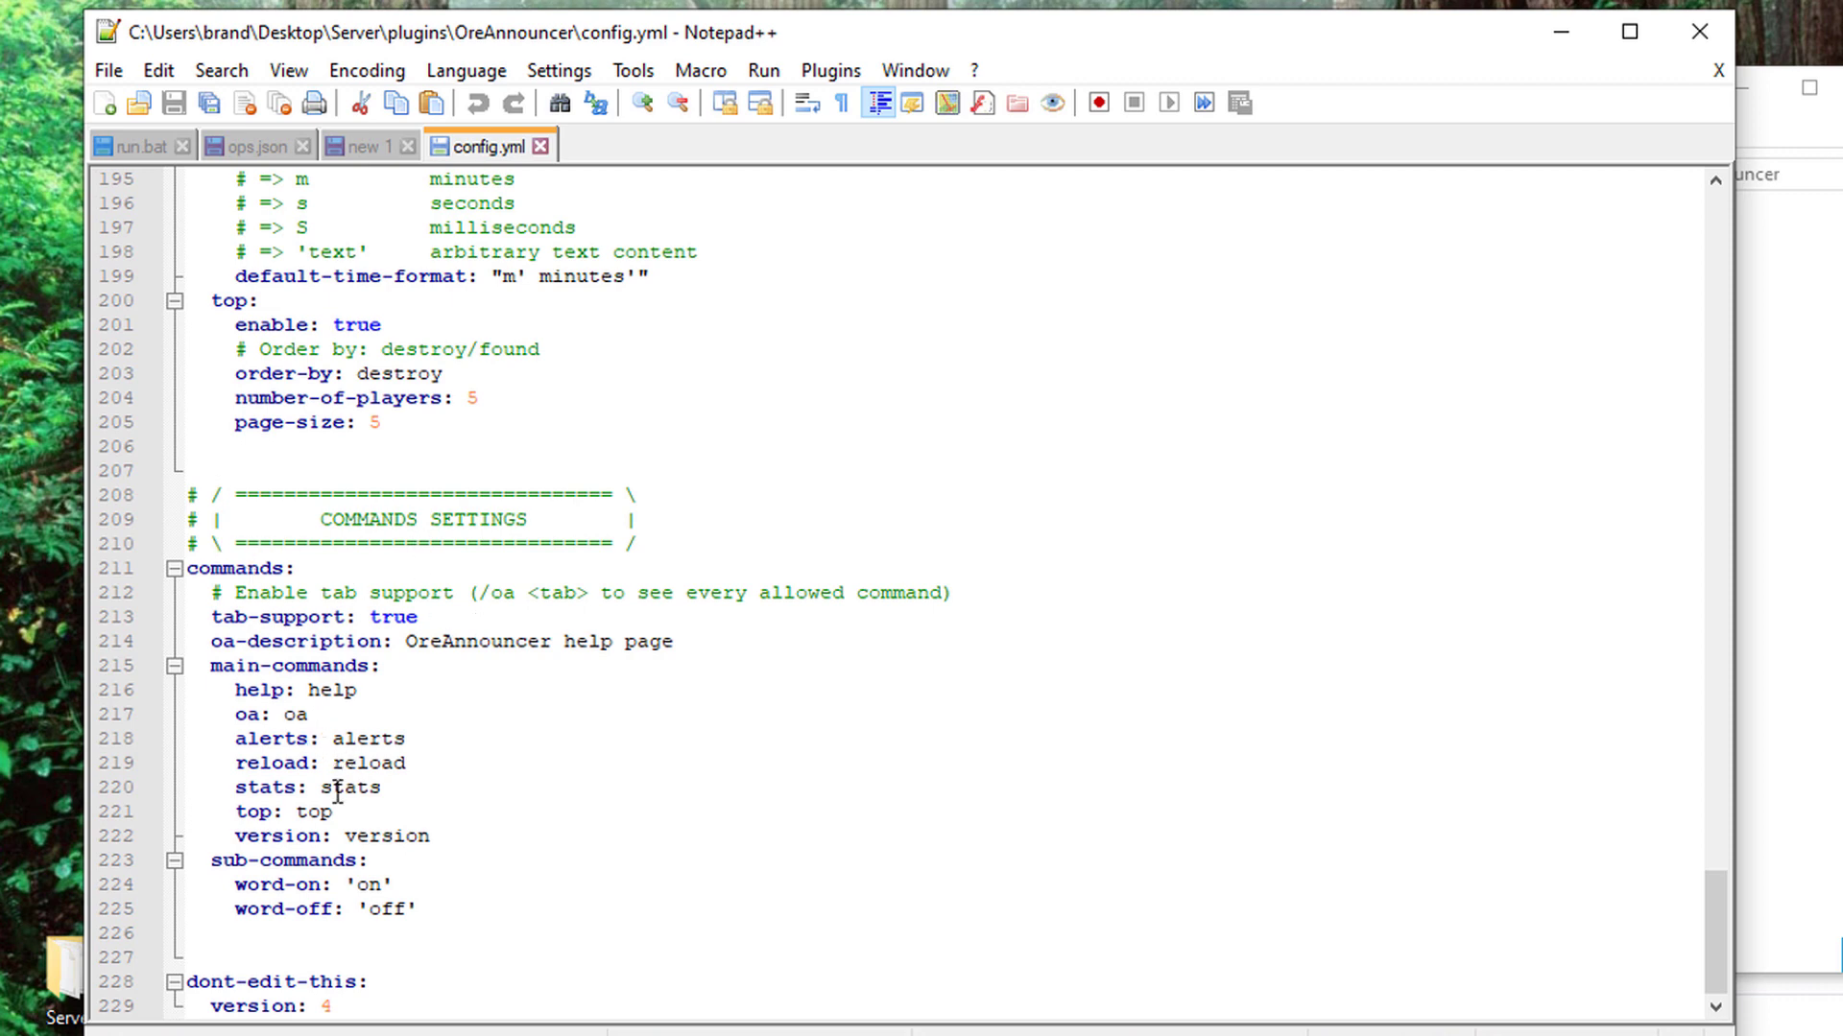
{"action": "left_click_drag", "start_coordinate": [406, 641], "coordinate": [663, 641]}
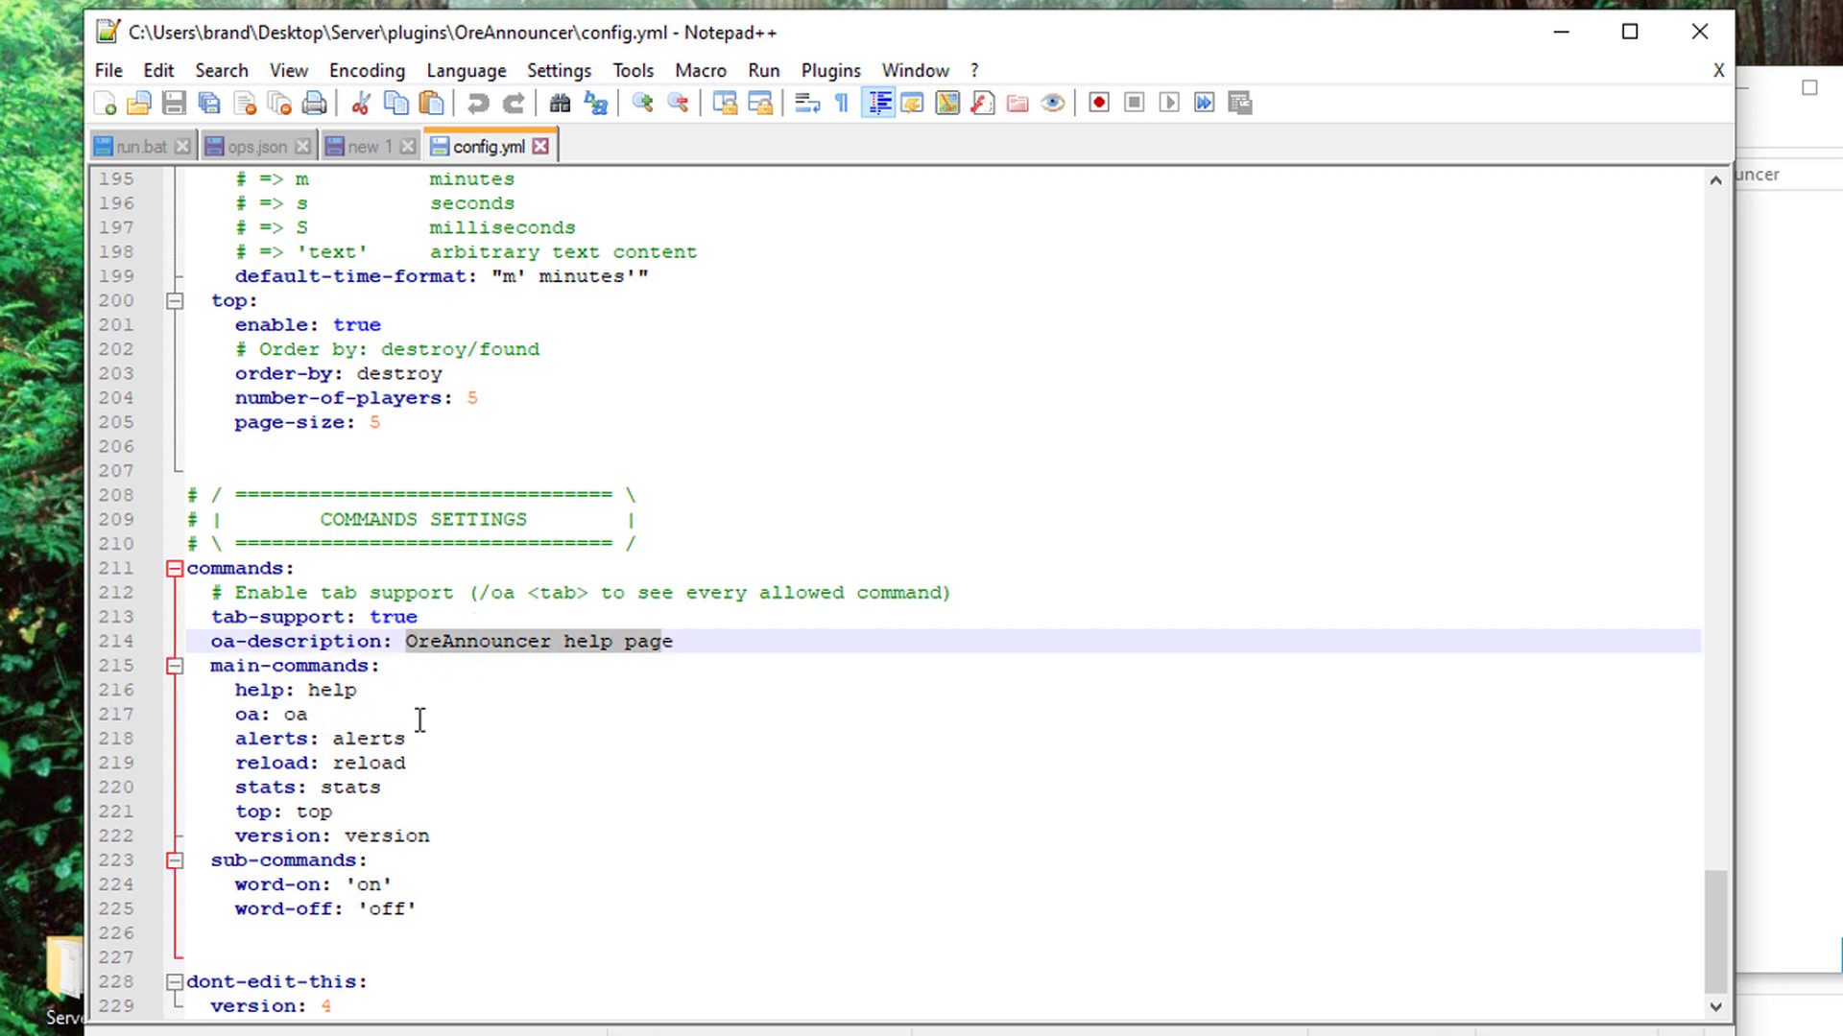
{"action": "scroll", "coordinate": [419, 720], "scroll_direction": "up", "scroll_amount": 8}
{"action": "left_click", "coordinate": [1540, 29]}
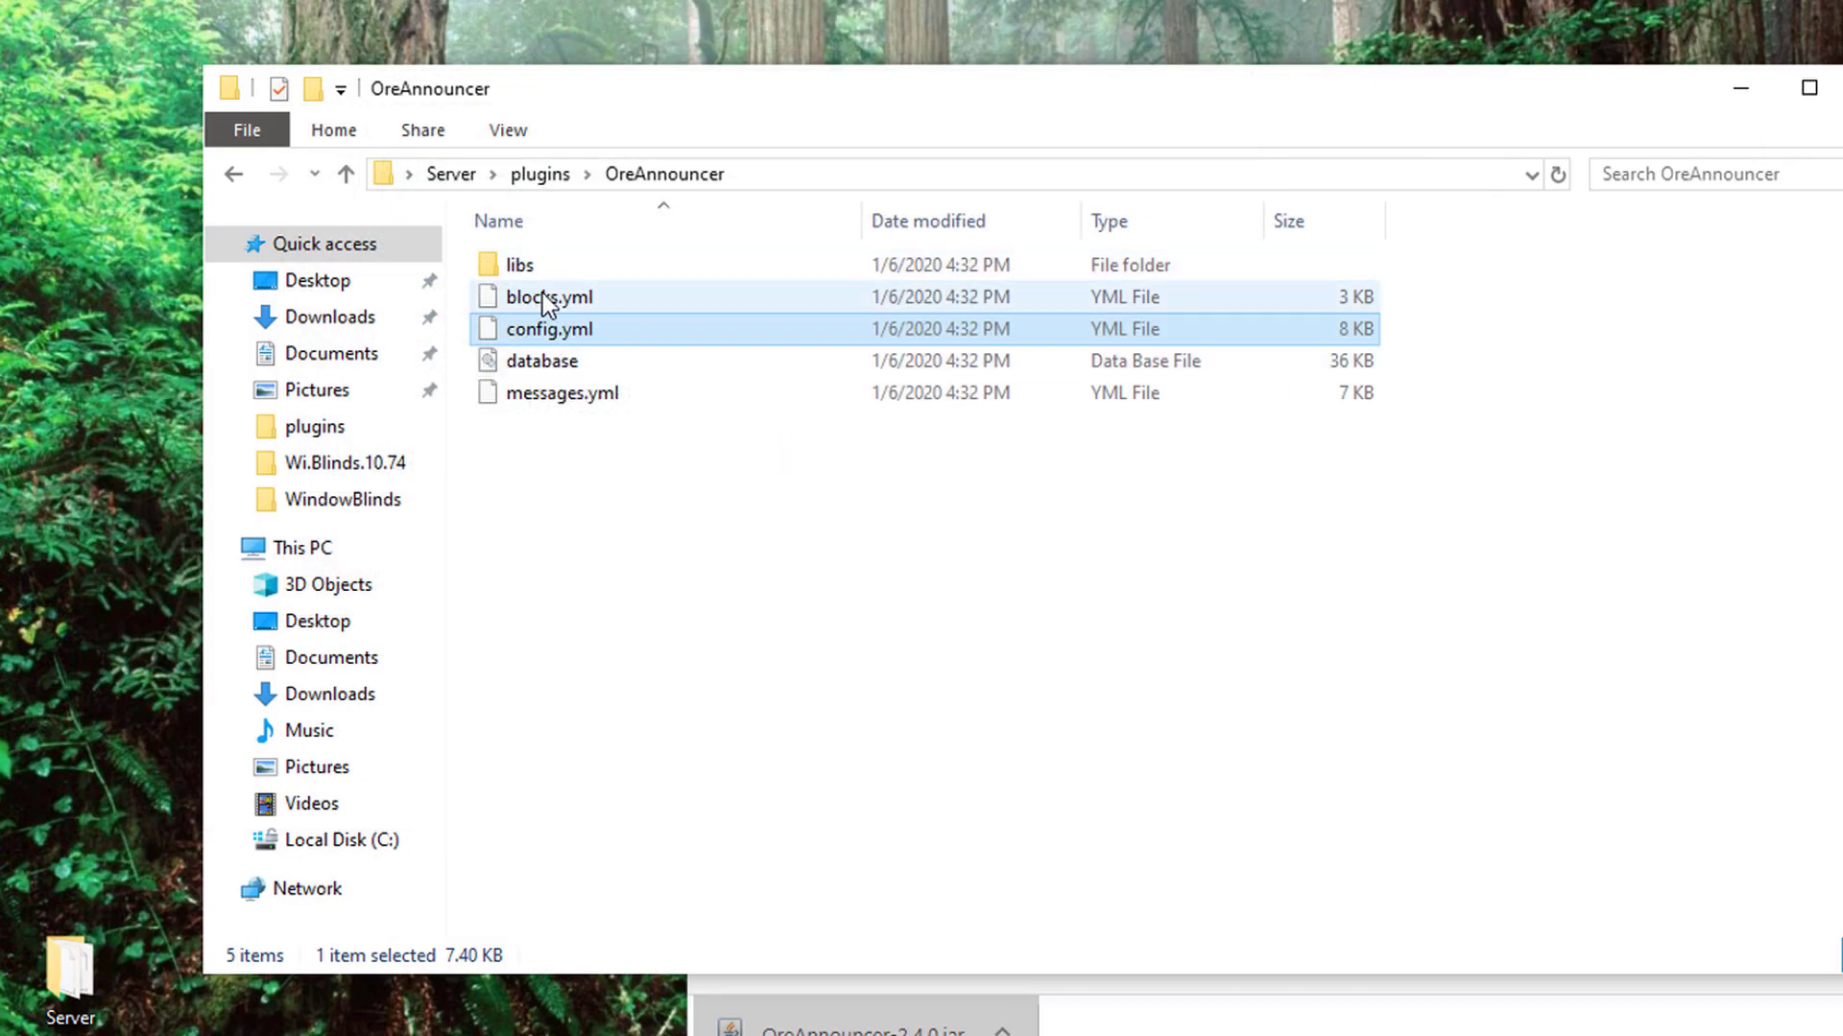
{"action": "right_click", "coordinate": [543, 292]}
{"action": "left_click", "coordinate": [674, 354]}
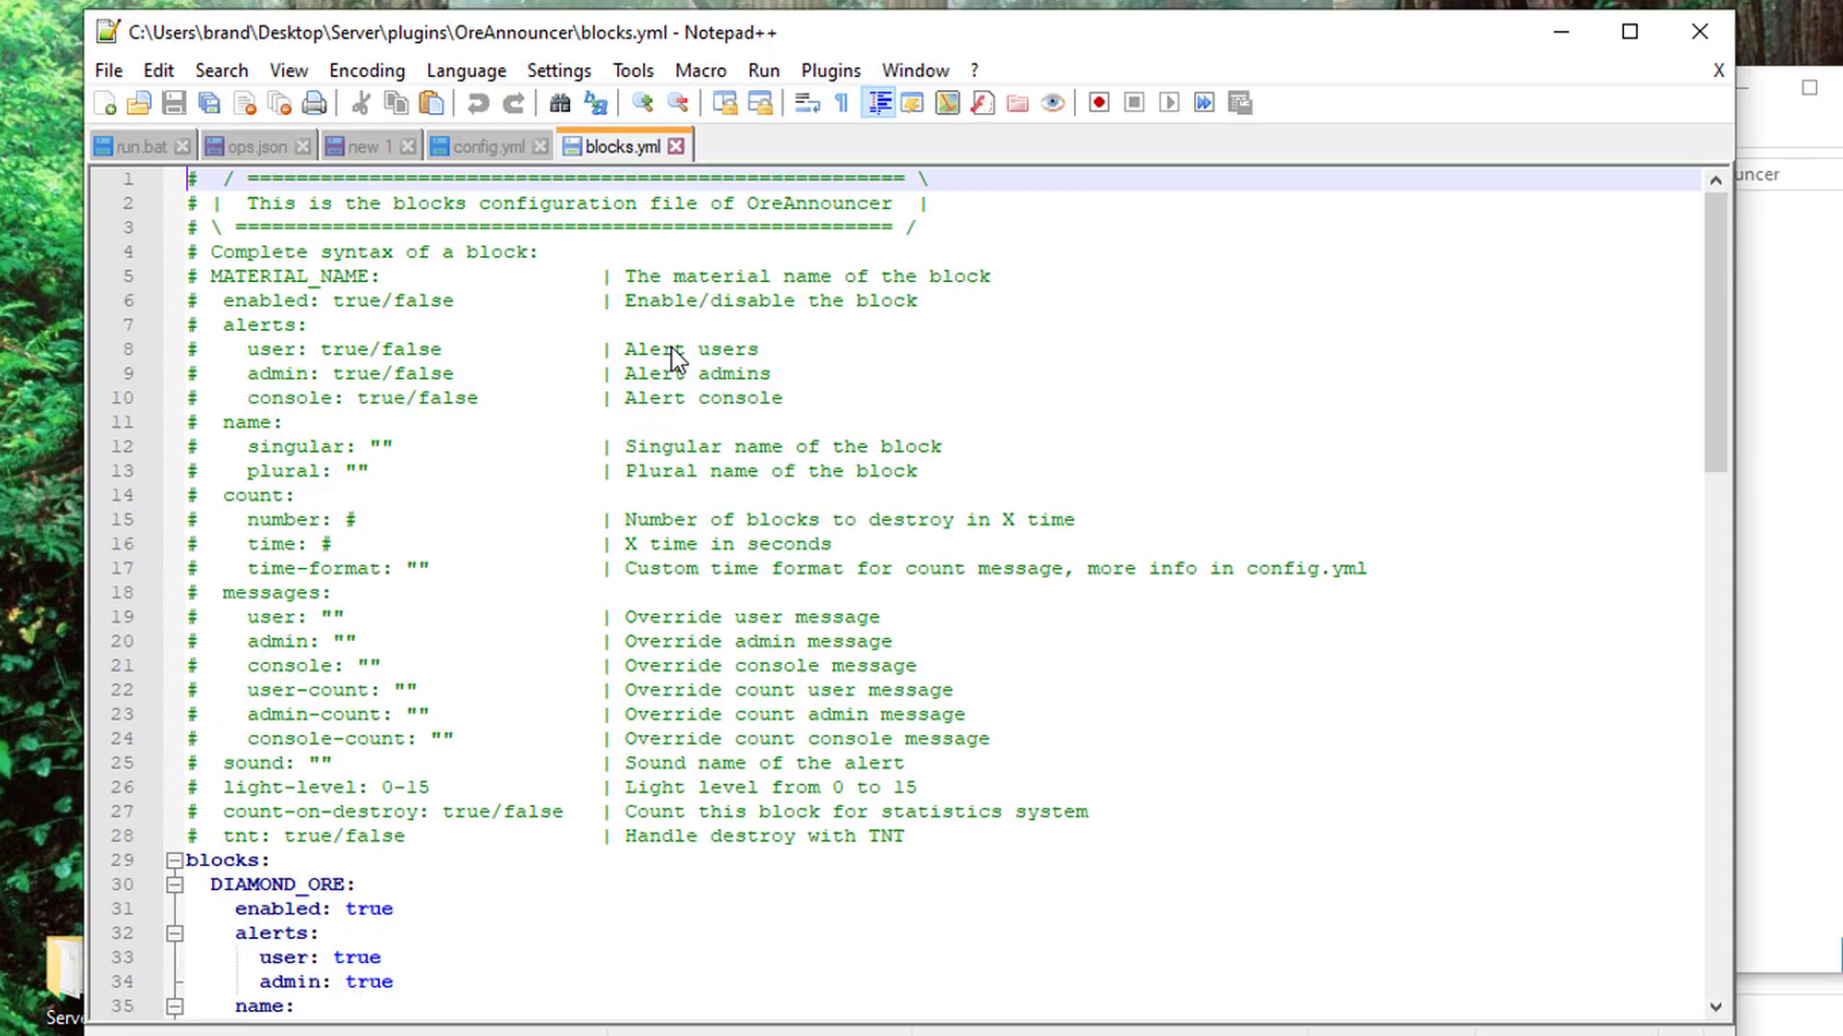
{"action": "scroll", "coordinate": [561, 509], "scroll_direction": "down", "scroll_amount": 5}
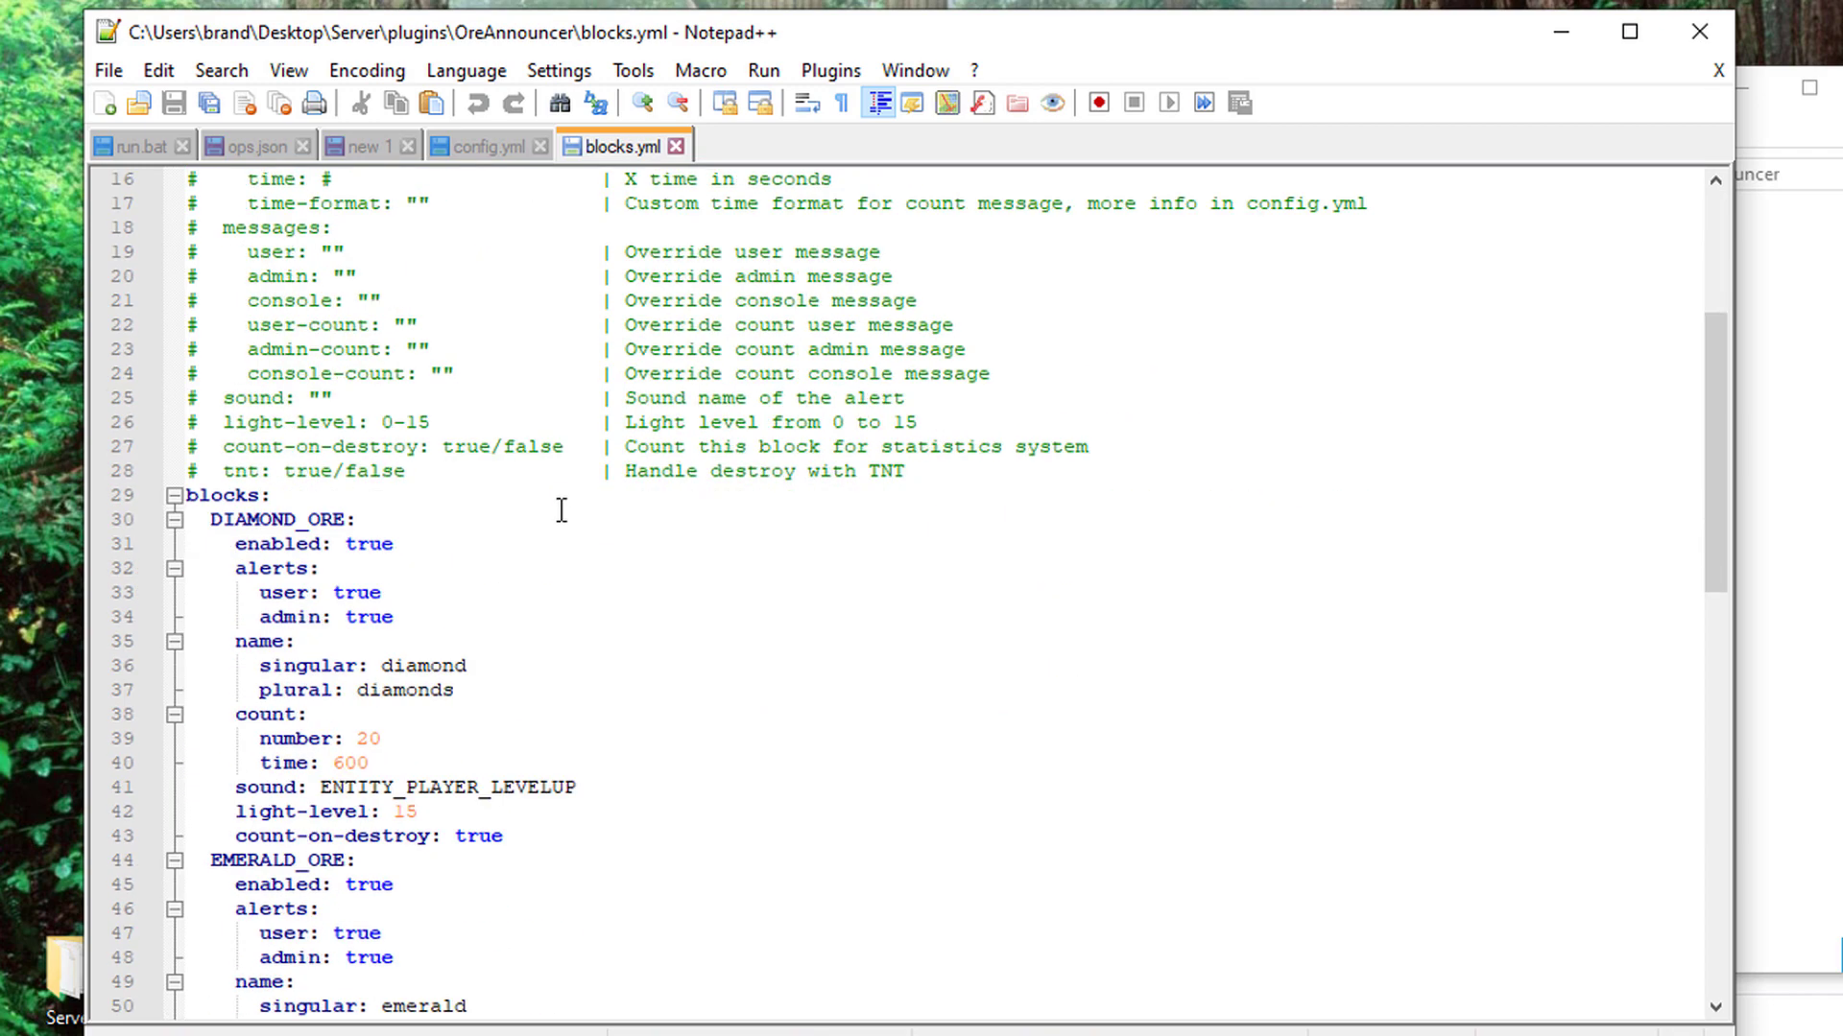
{"action": "scroll", "coordinate": [561, 510], "scroll_direction": "down", "scroll_amount": 4}
{"action": "scroll", "coordinate": [534, 516], "scroll_direction": "up", "scroll_amount": 4}
{"action": "scroll", "coordinate": [525, 534], "scroll_direction": "down", "scroll_amount": 1}
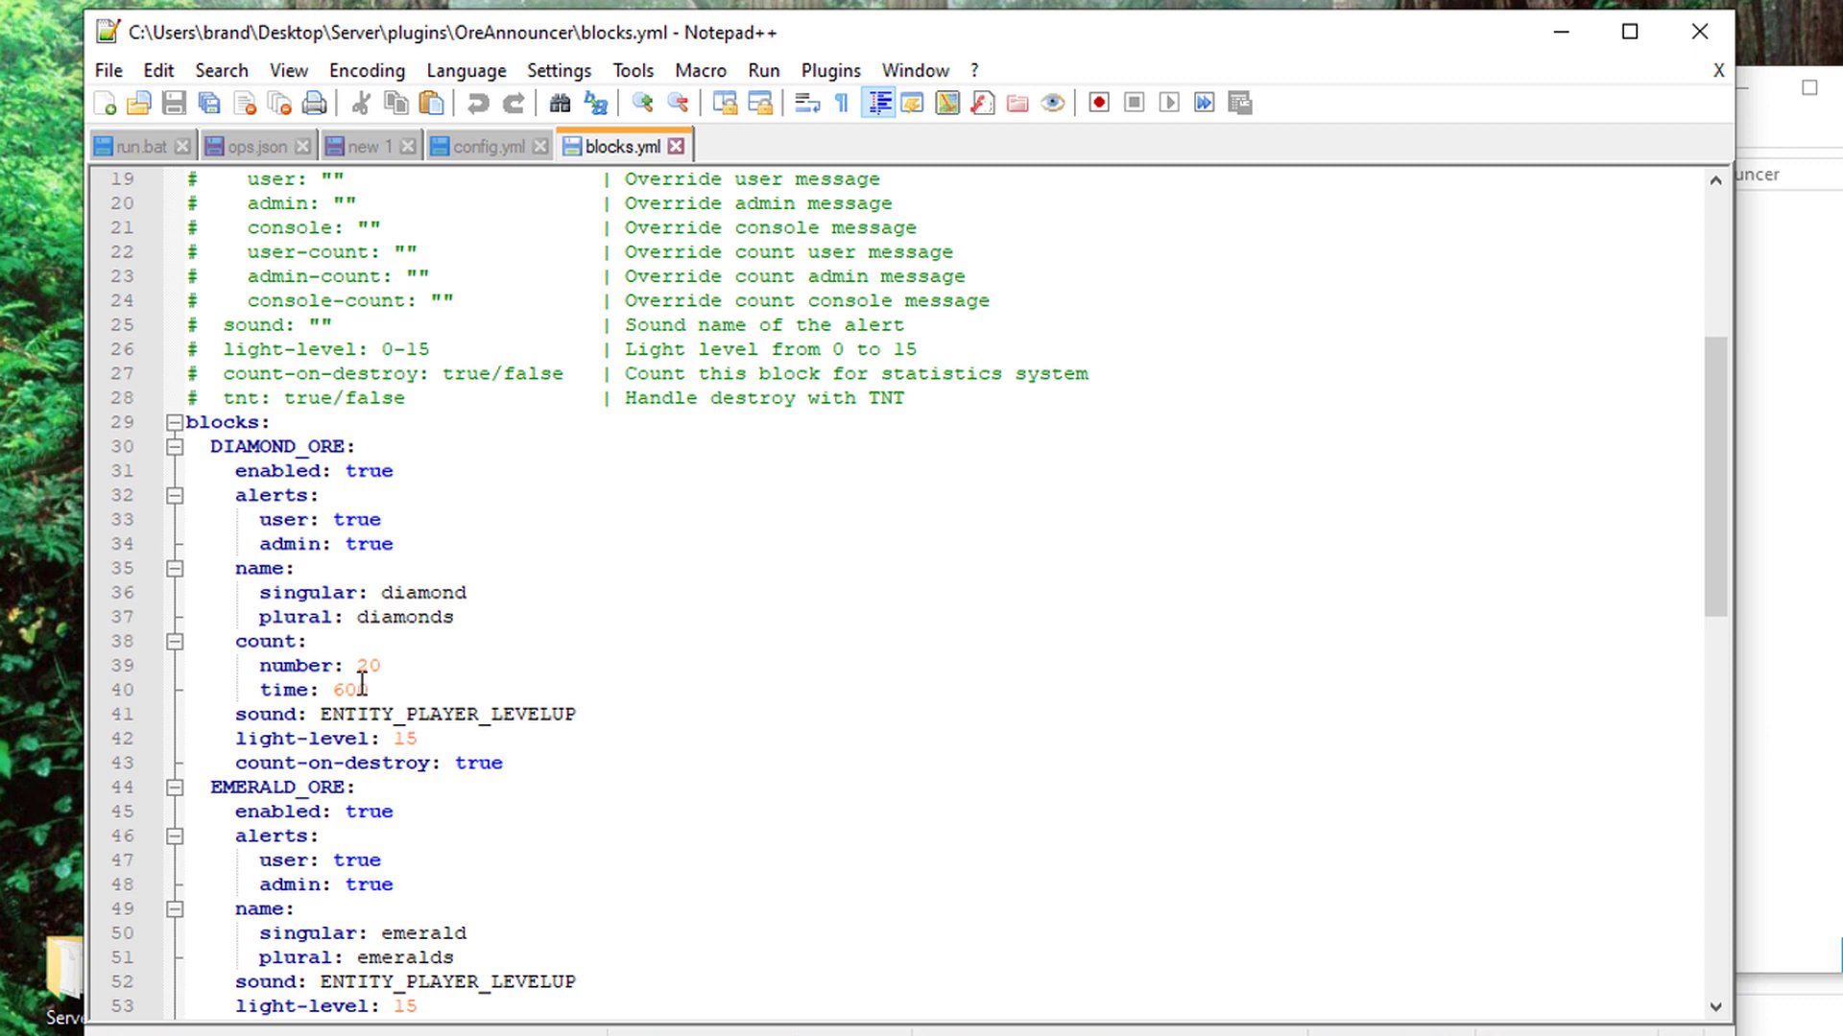
{"action": "left_click", "coordinate": [308, 641]}
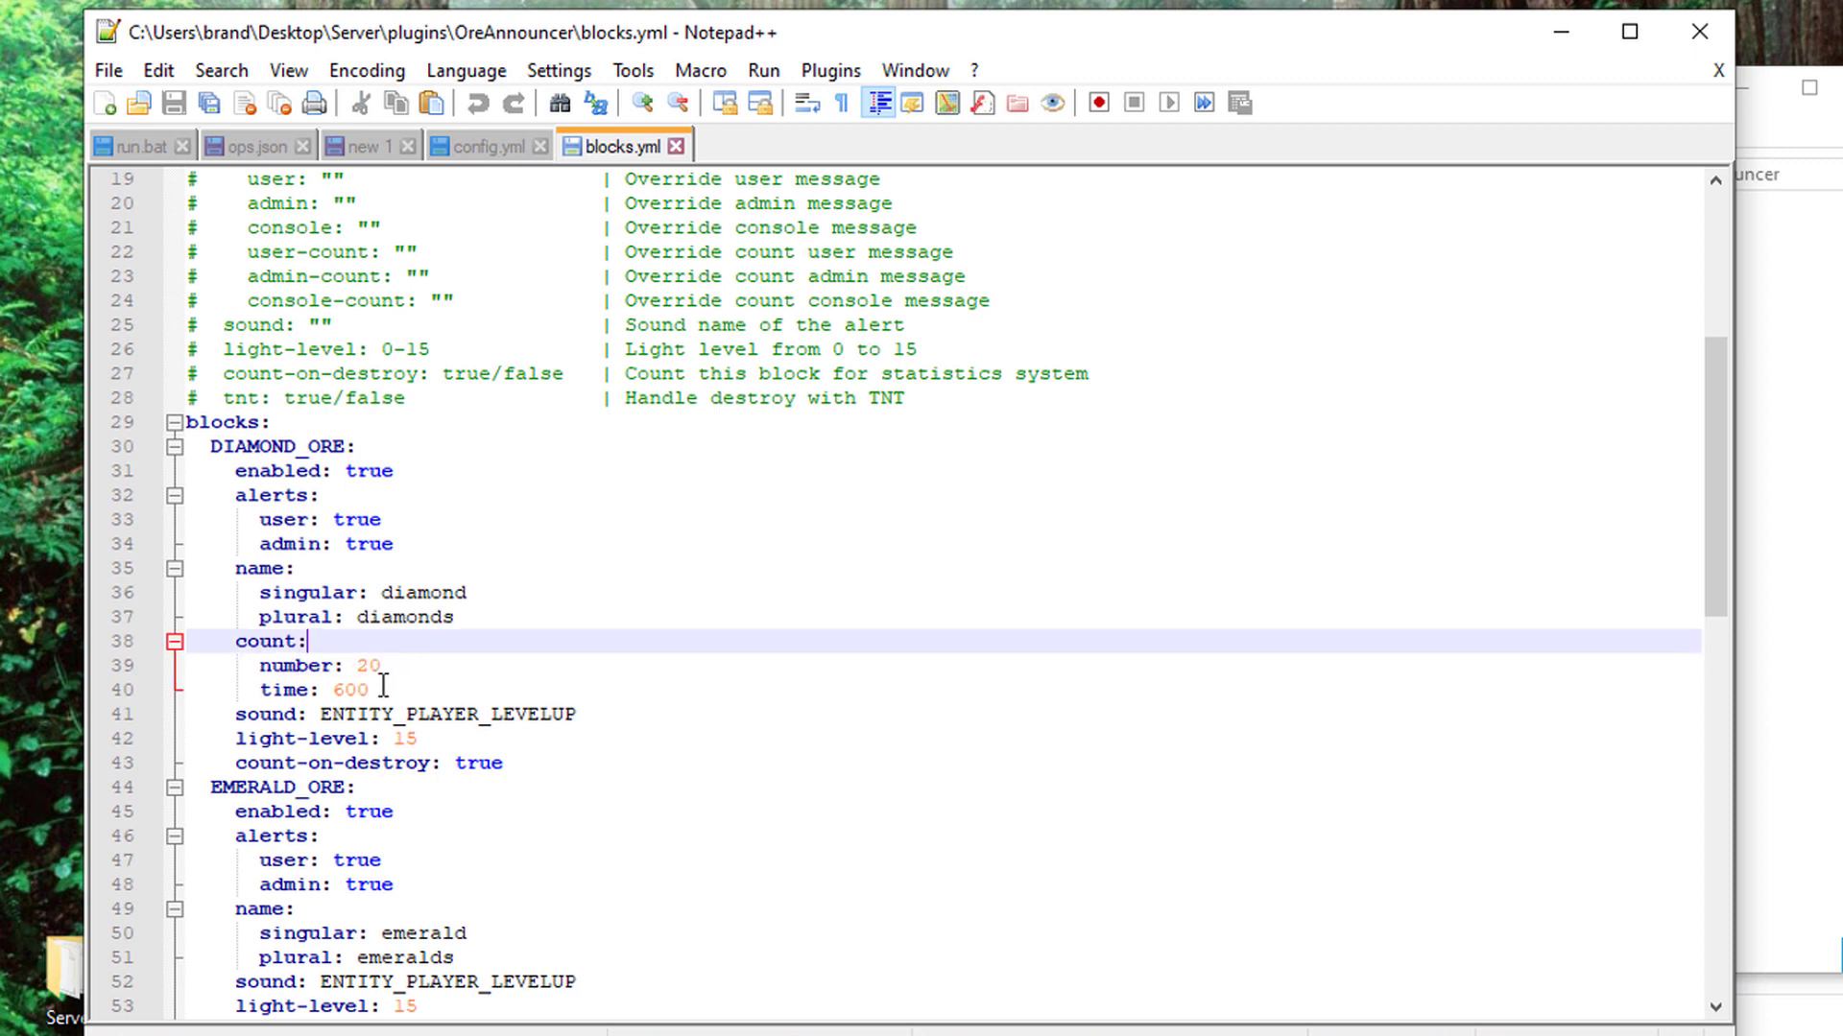
{"action": "left_click_drag", "start_coordinate": [383, 685], "coordinate": [301, 689]}
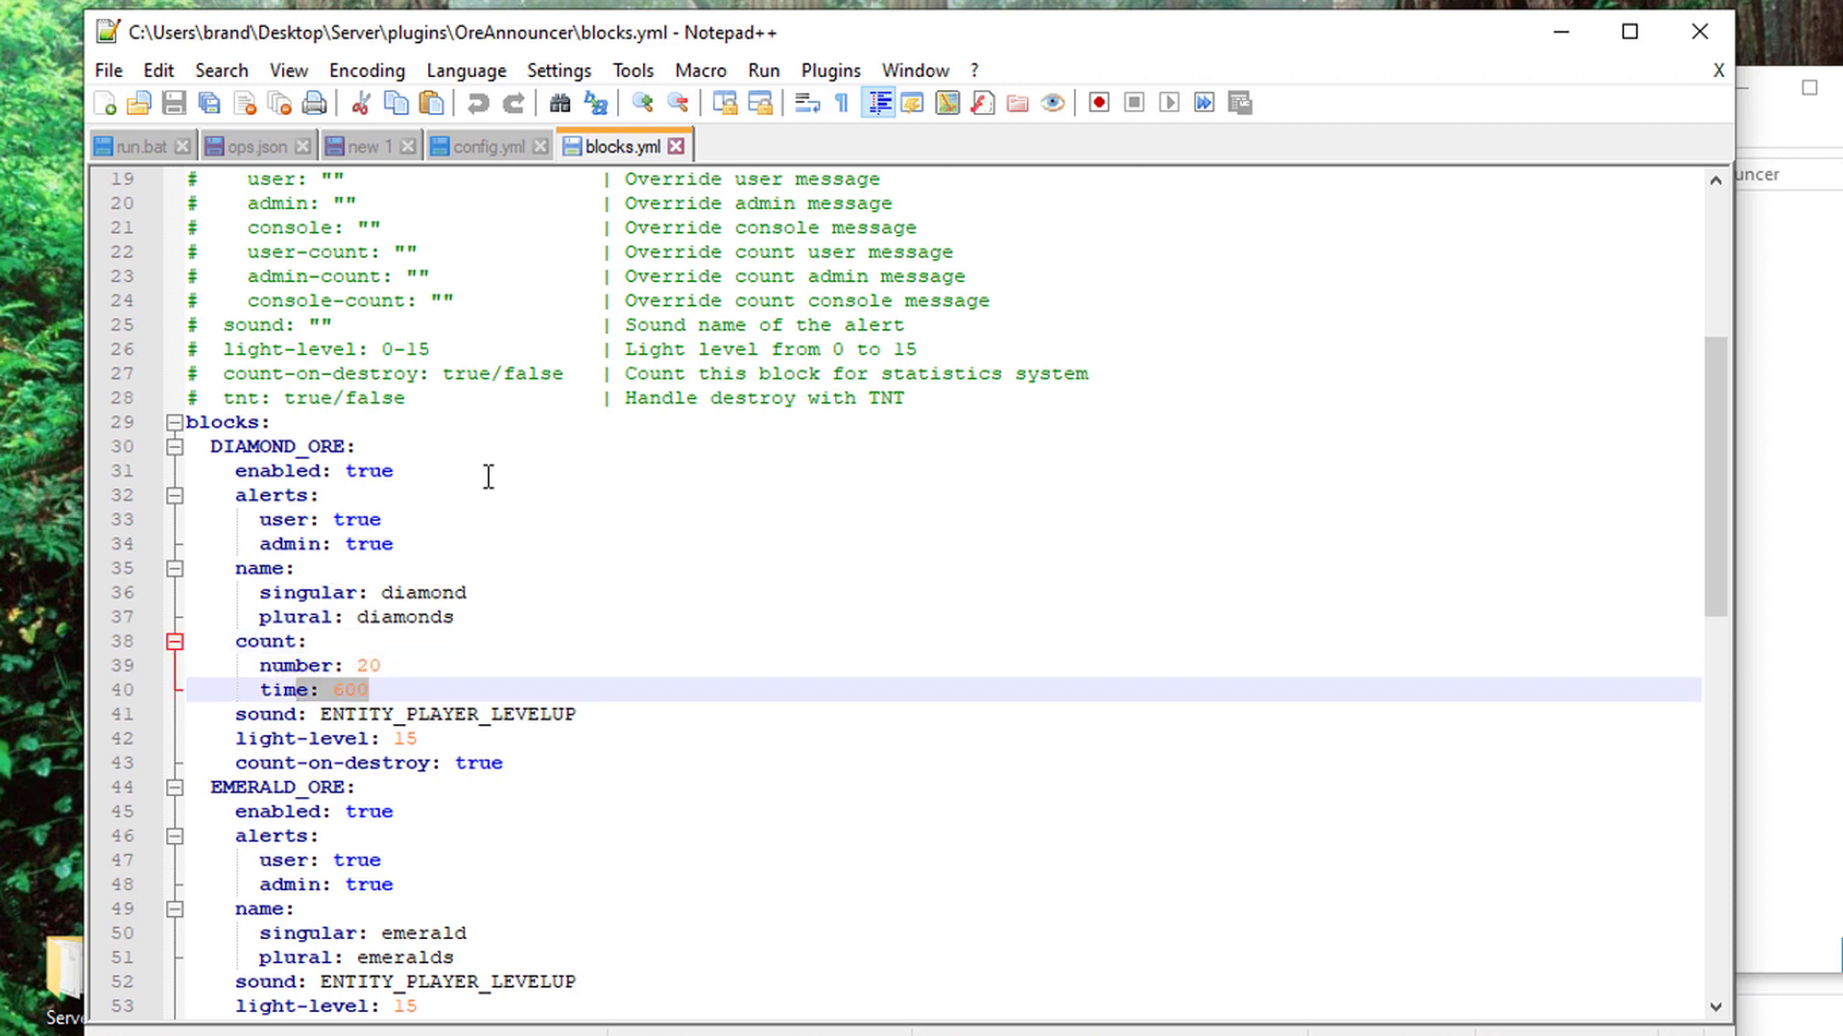
{"action": "scroll", "coordinate": [488, 477], "scroll_direction": "down", "scroll_amount": 2}
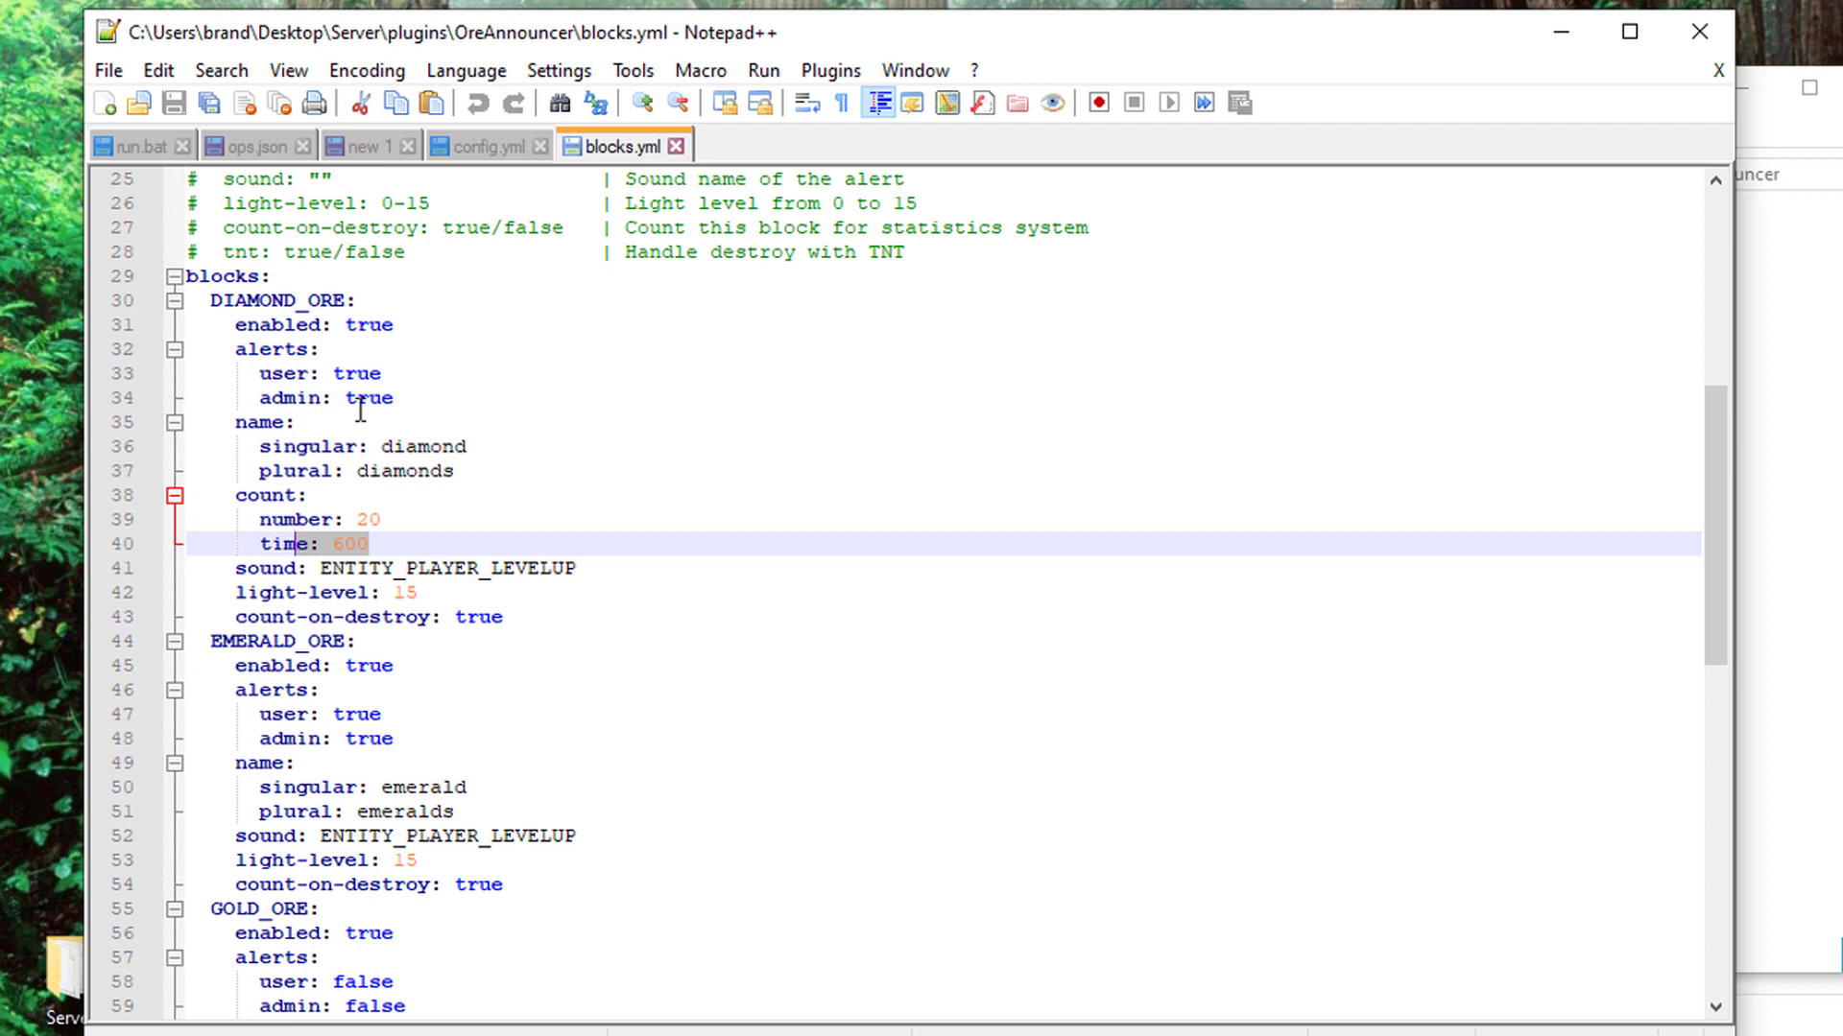
{"action": "left_click", "coordinate": [217, 300]}
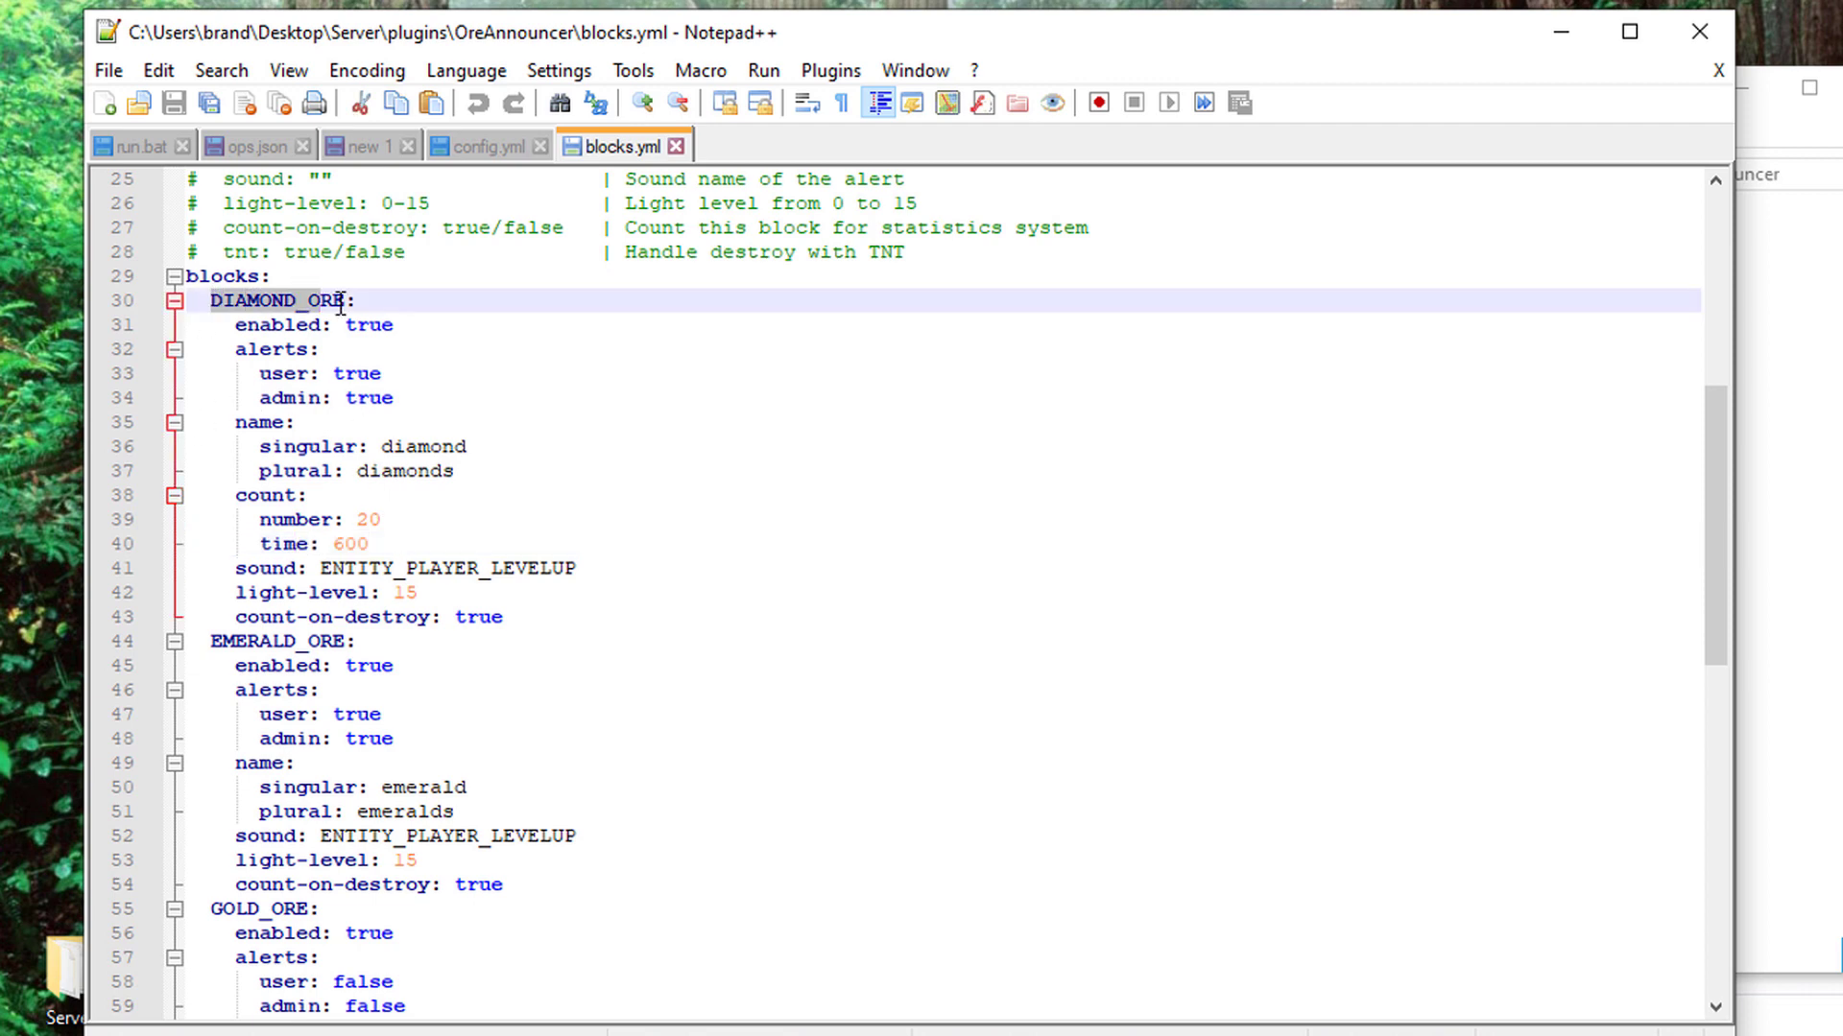
{"action": "left_click_drag", "start_coordinate": [341, 305], "coordinate": [363, 299]}
Replace DIAMOND_ORE's count number 20 with 5 on line 39 of blocks.yml
{"action": "left_click", "coordinate": [397, 326]}
{"action": "left_click", "coordinate": [347, 331], "text": "shift"}
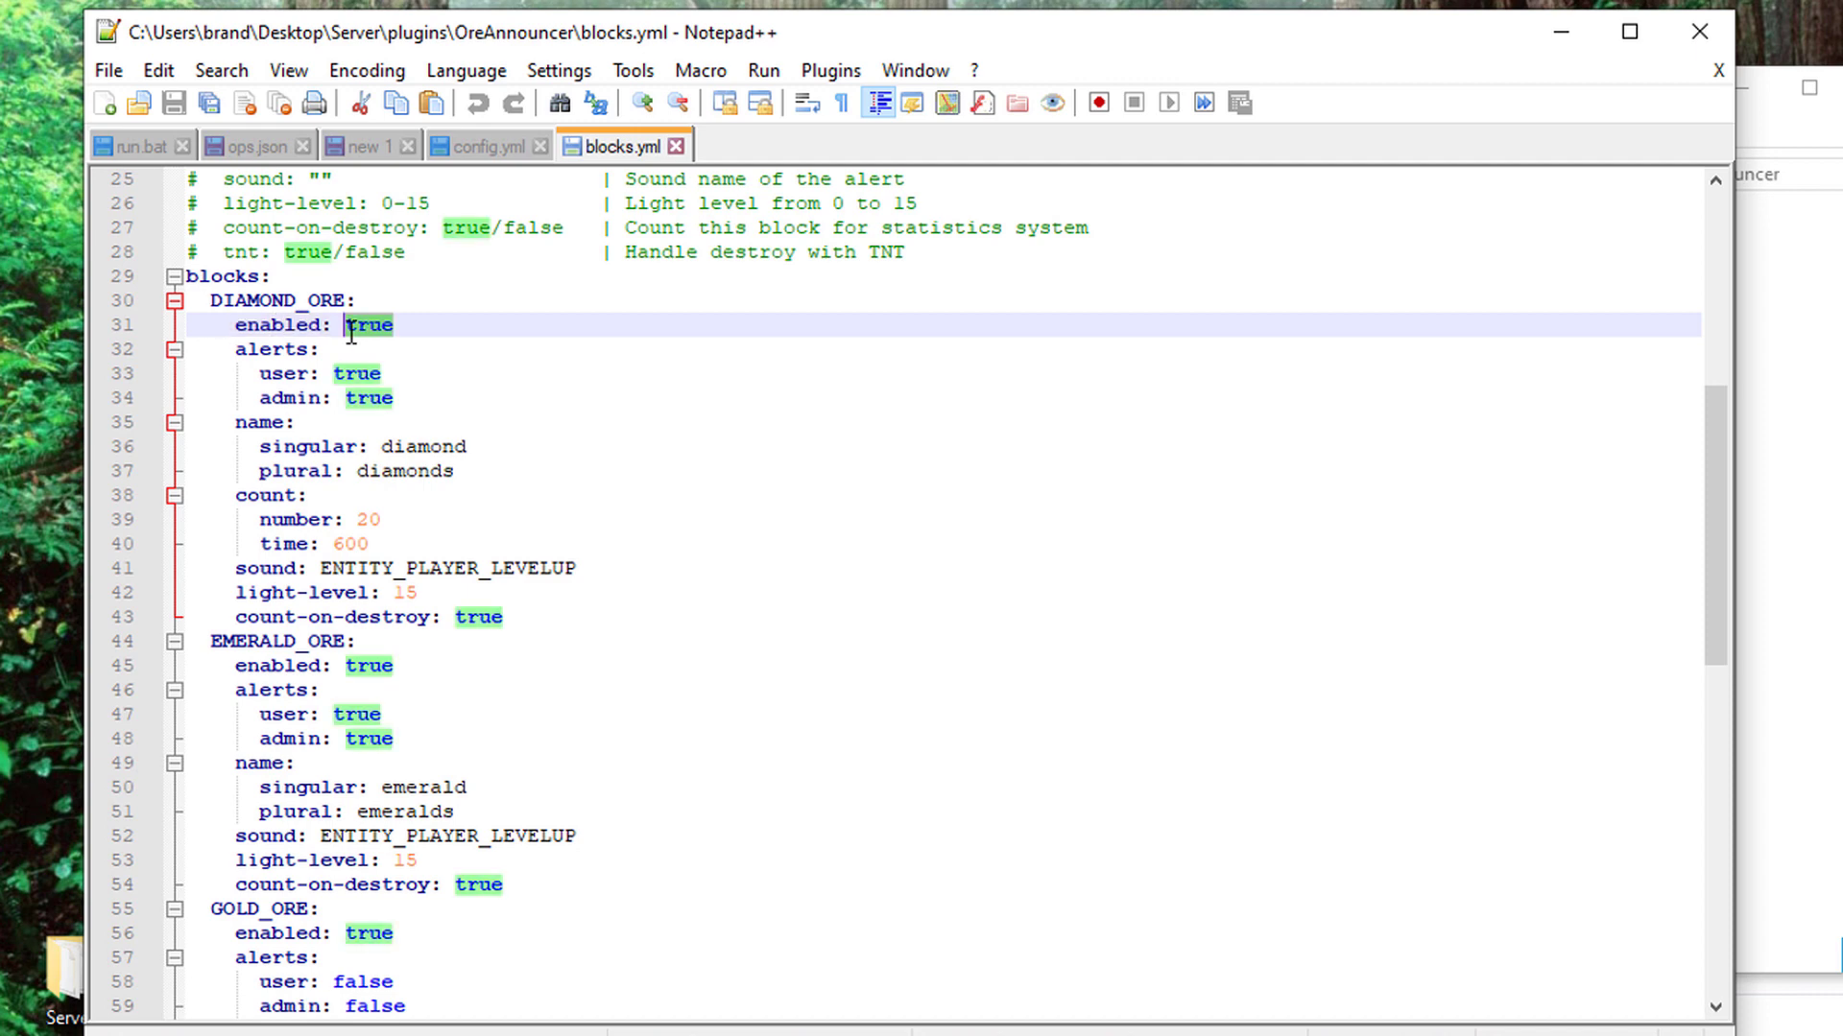
{"action": "left_click", "coordinate": [349, 519]}
{"action": "mouse_move", "coordinate": [383, 519]}
{"action": "left_mouse_down"}
{"action": "mouse_move", "coordinate": [343, 519]}
{"action": "mouse_move", "coordinate": [358, 520]}
{"action": "left_mouse_up"}
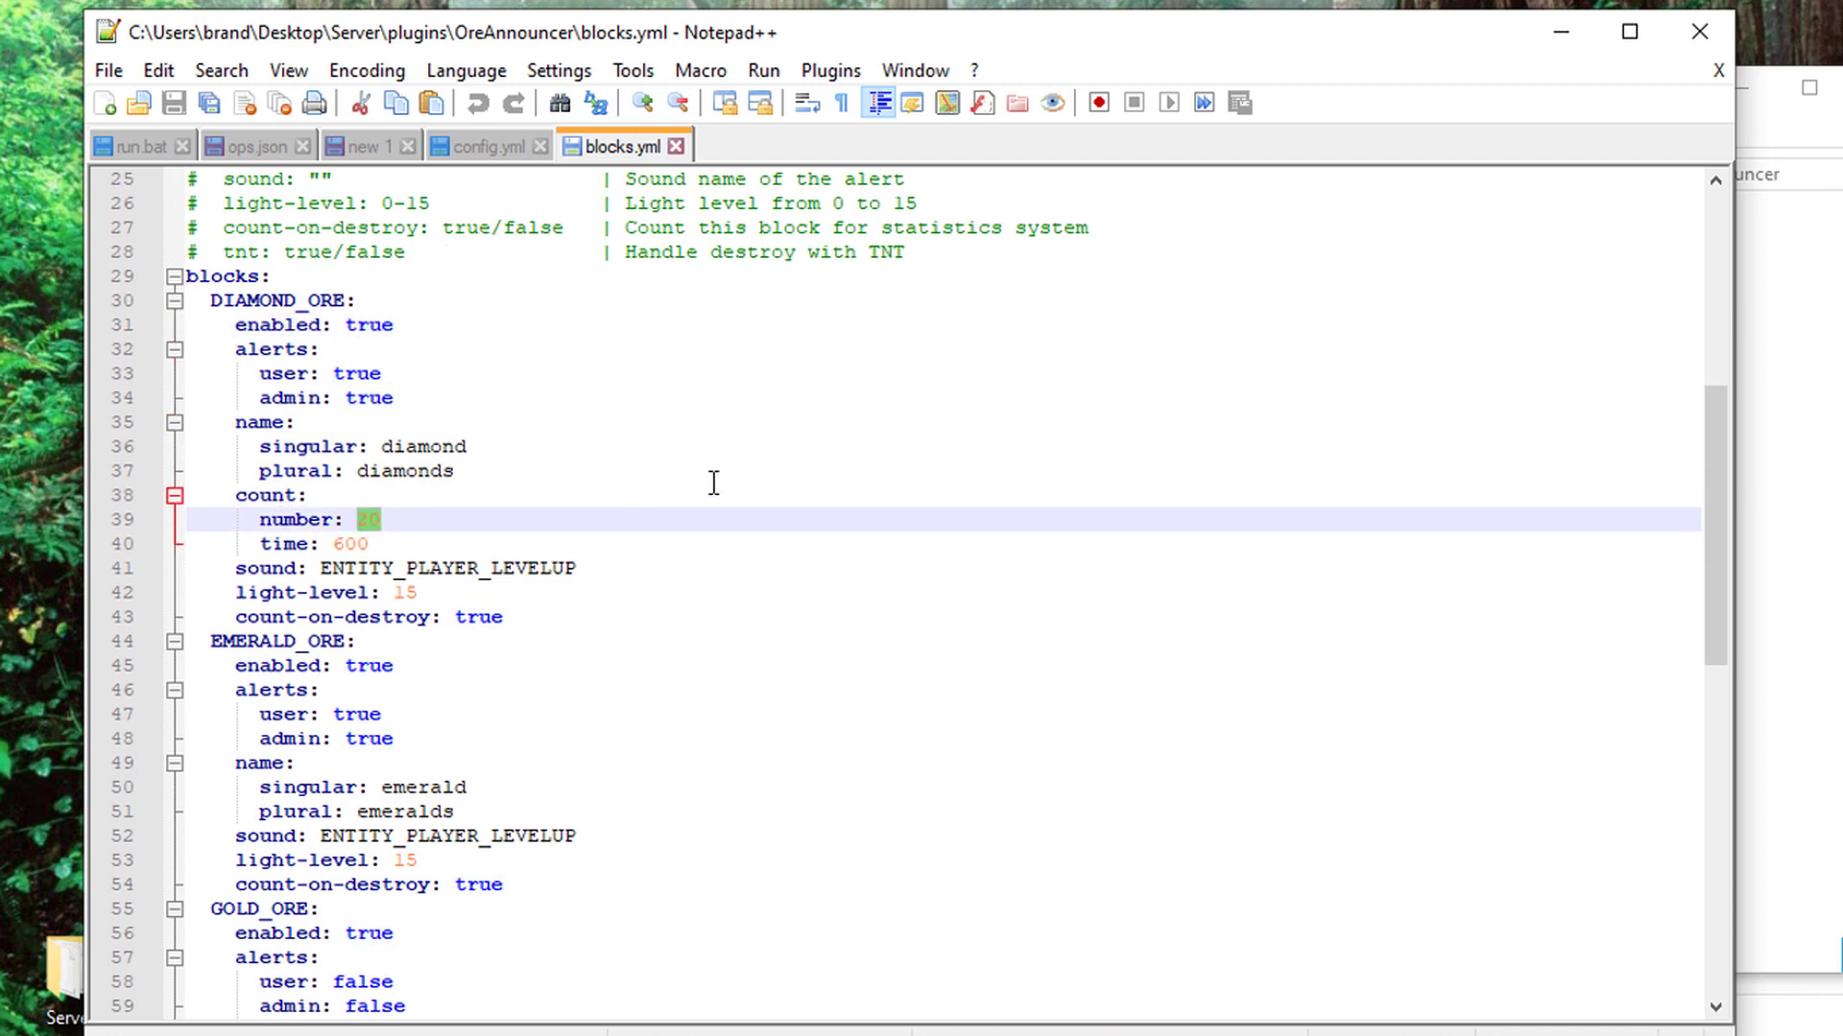
{"action": "type", "text": "5"}
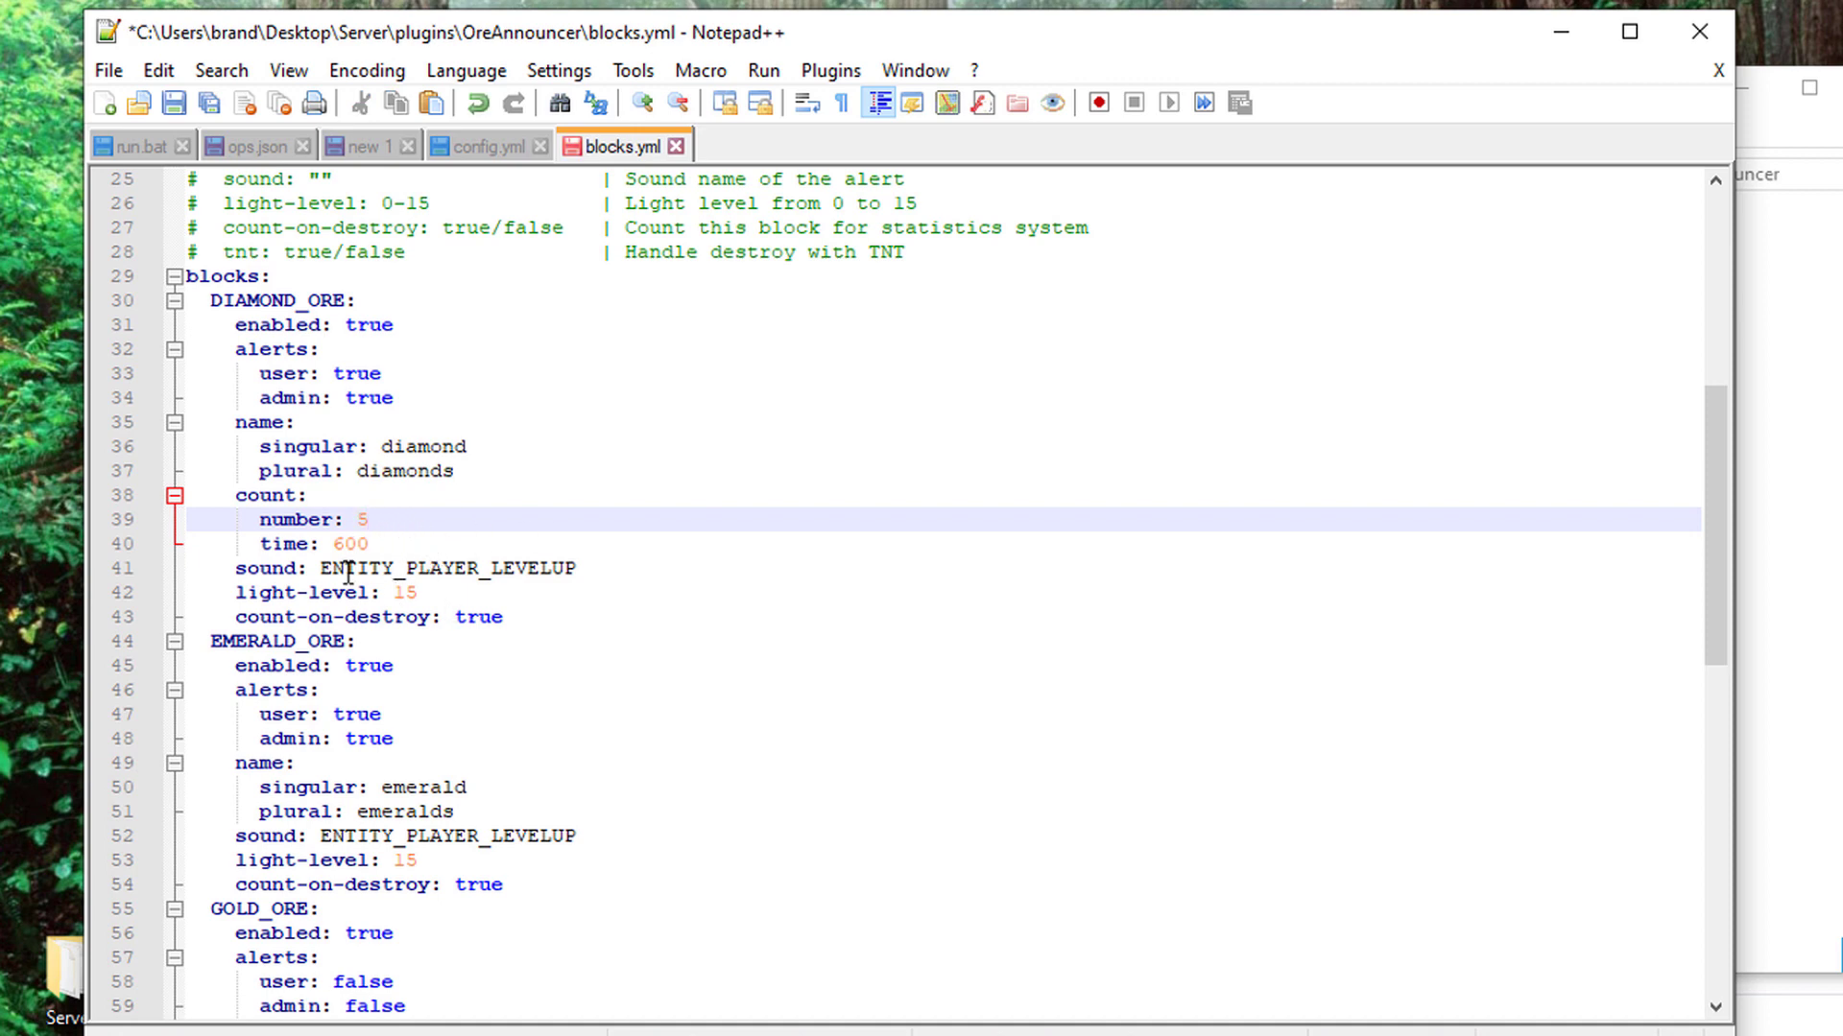
{"action": "left_click_drag", "start_coordinate": [304, 567], "coordinate": [619, 566]}
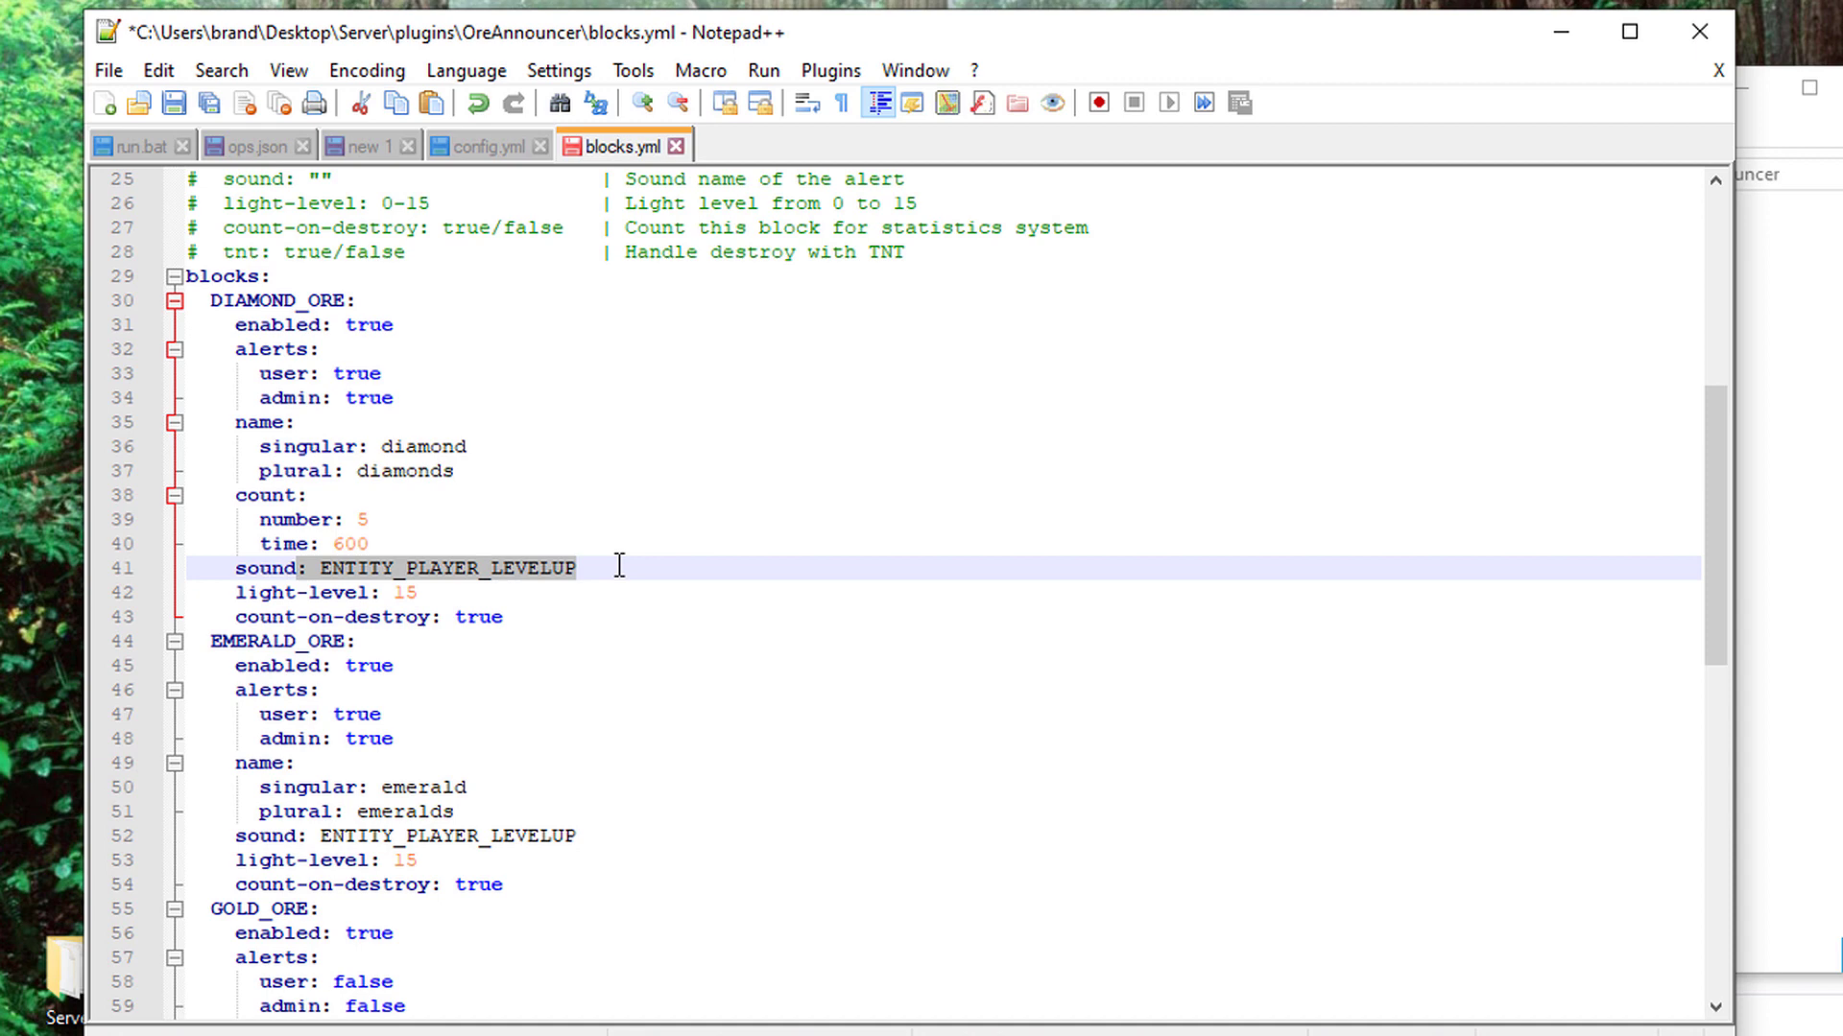
{"action": "scroll", "coordinate": [418, 590], "scroll_direction": "down", "scroll_amount": 2}
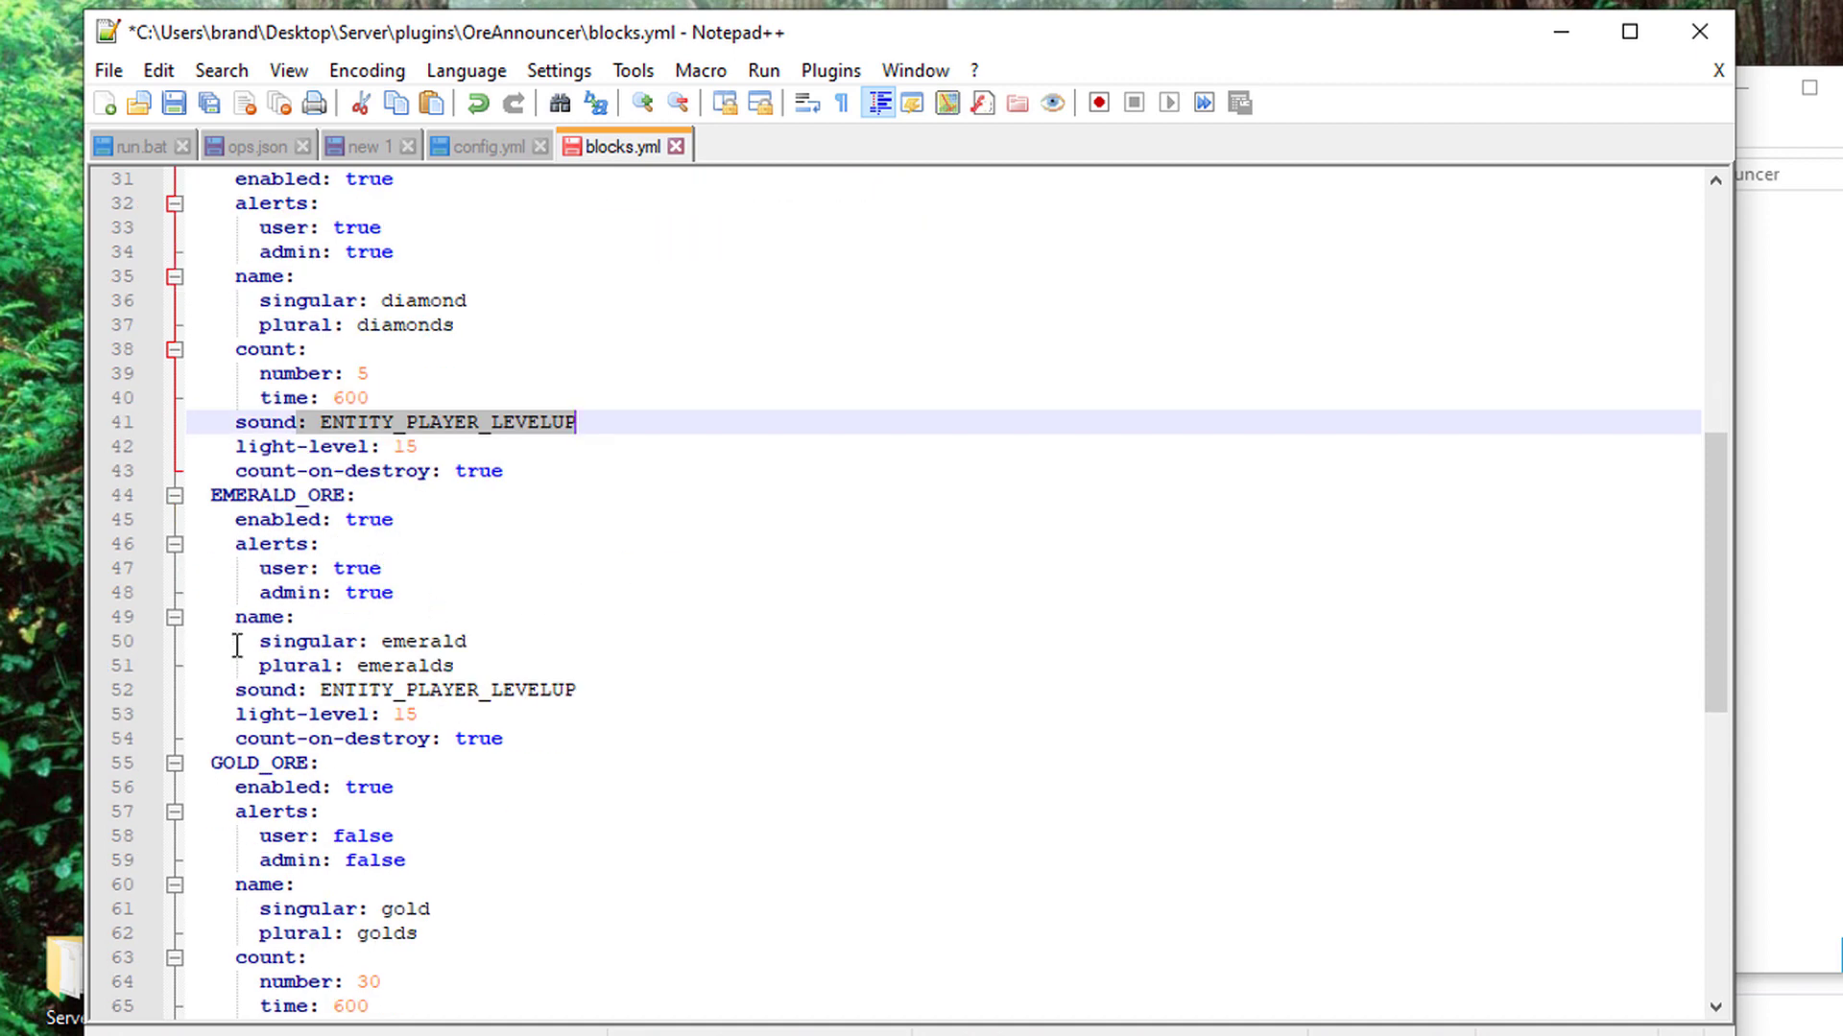
Review the ore block entries in blocks.yml, rechecking the DIAMOND_ORE heading
{"action": "scroll", "coordinate": [235, 707], "scroll_direction": "down", "scroll_amount": 5}
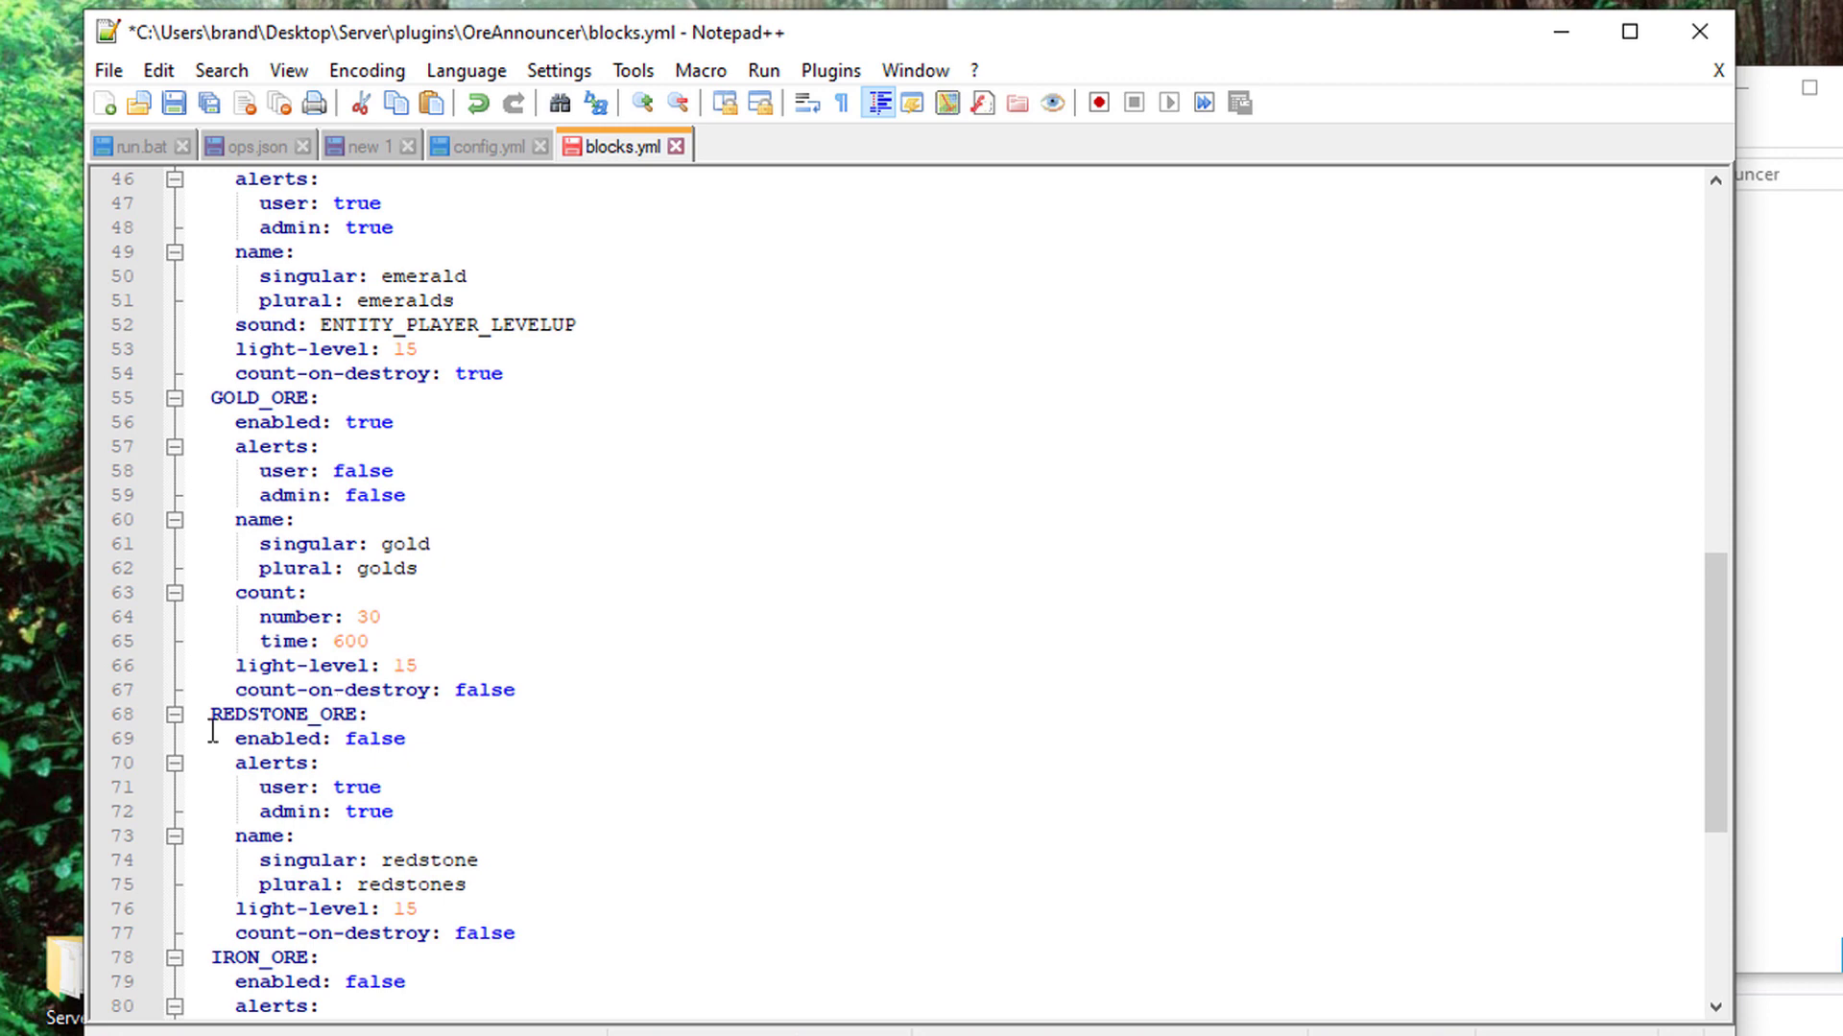
{"action": "scroll", "coordinate": [213, 729], "scroll_direction": "down", "scroll_amount": 3}
{"action": "scroll", "coordinate": [226, 754], "scroll_direction": "down", "scroll_amount": 4}
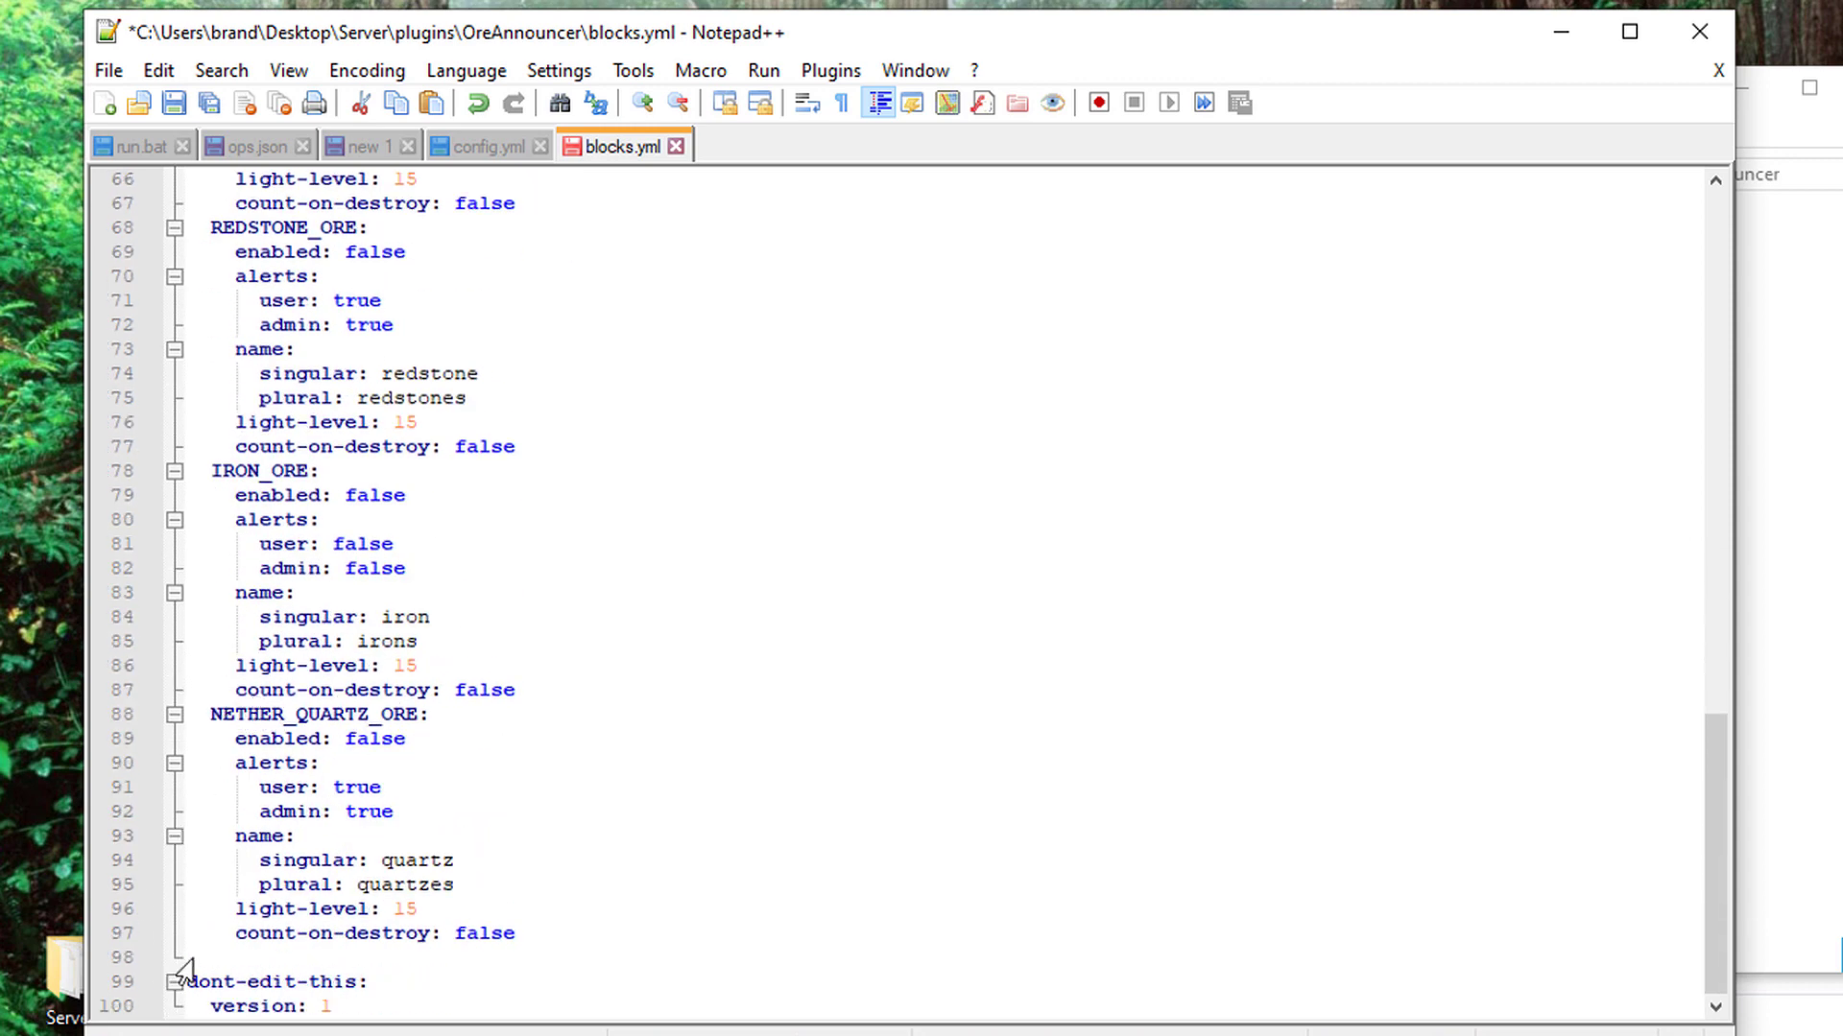
{"action": "scroll", "coordinate": [384, 806], "scroll_direction": "up", "scroll_amount": 9}
{"action": "scroll", "coordinate": [437, 456], "scroll_direction": "up", "scroll_amount": 11}
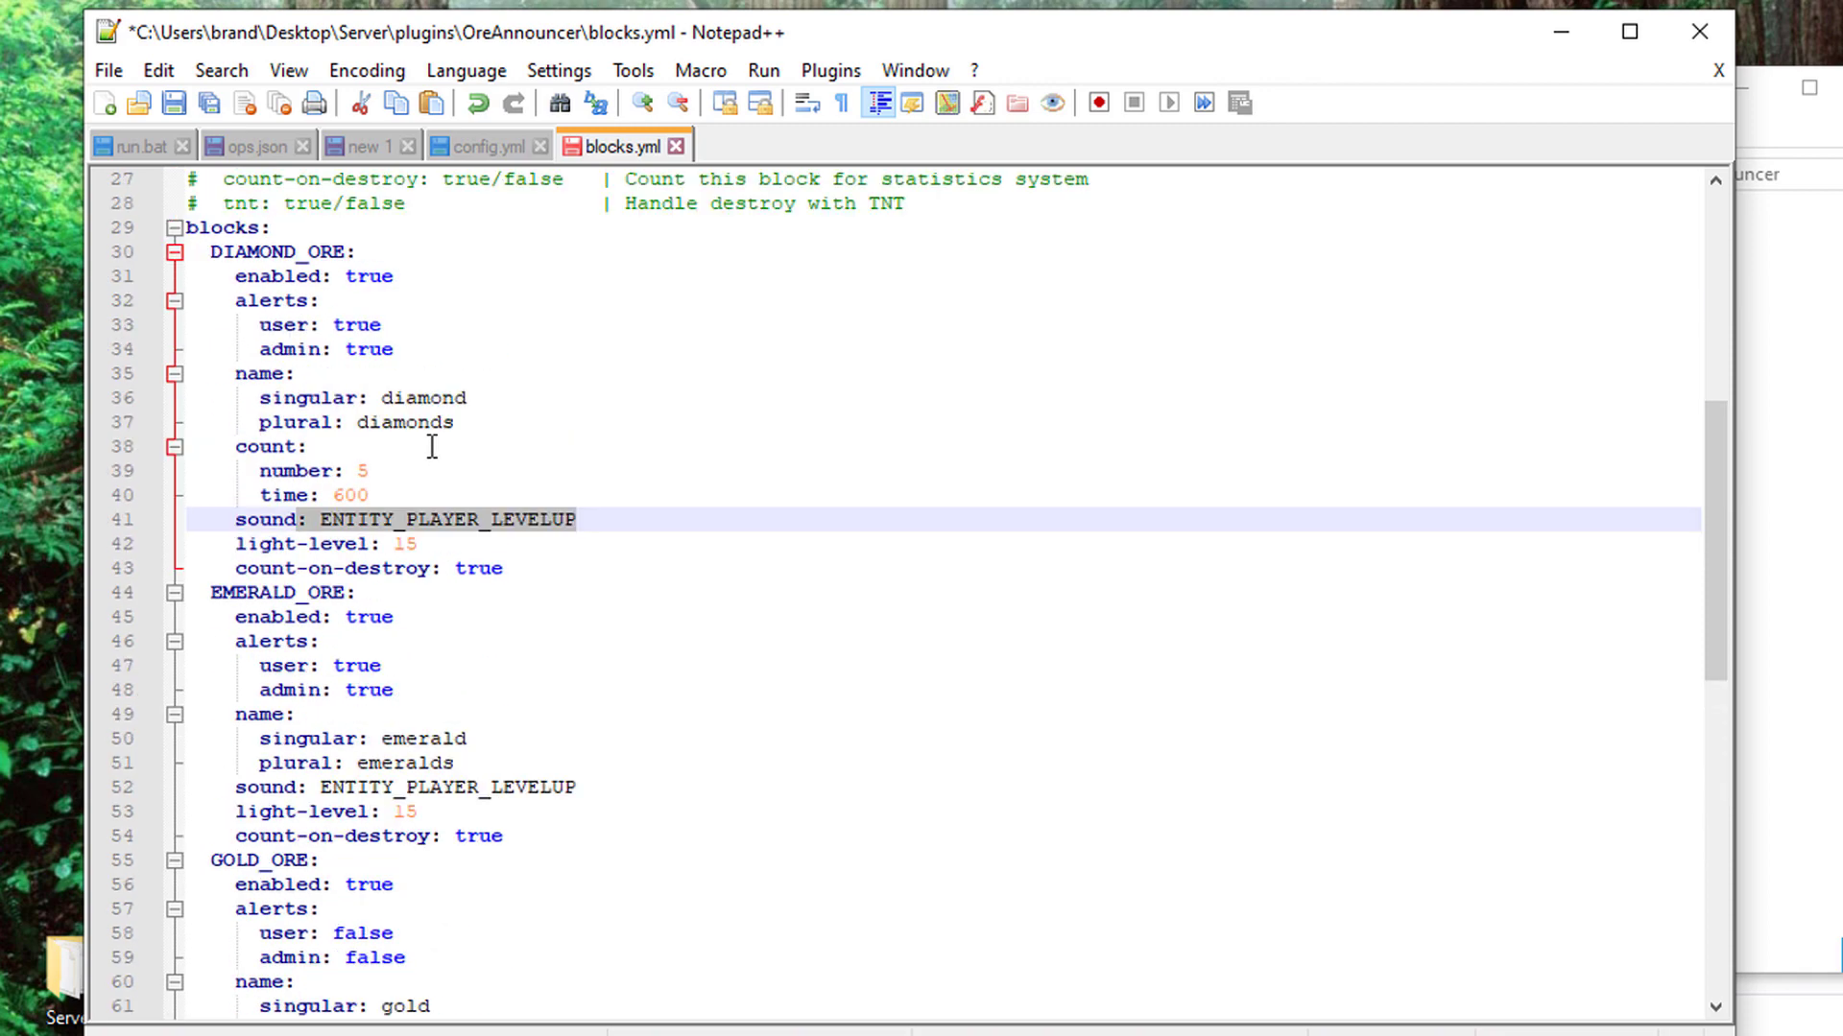
{"action": "scroll", "coordinate": [438, 451], "scroll_direction": "down", "scroll_amount": 7}
{"action": "scroll", "coordinate": [437, 448], "scroll_direction": "up", "scroll_amount": 9}
{"action": "key", "text": "ctrl+z"}
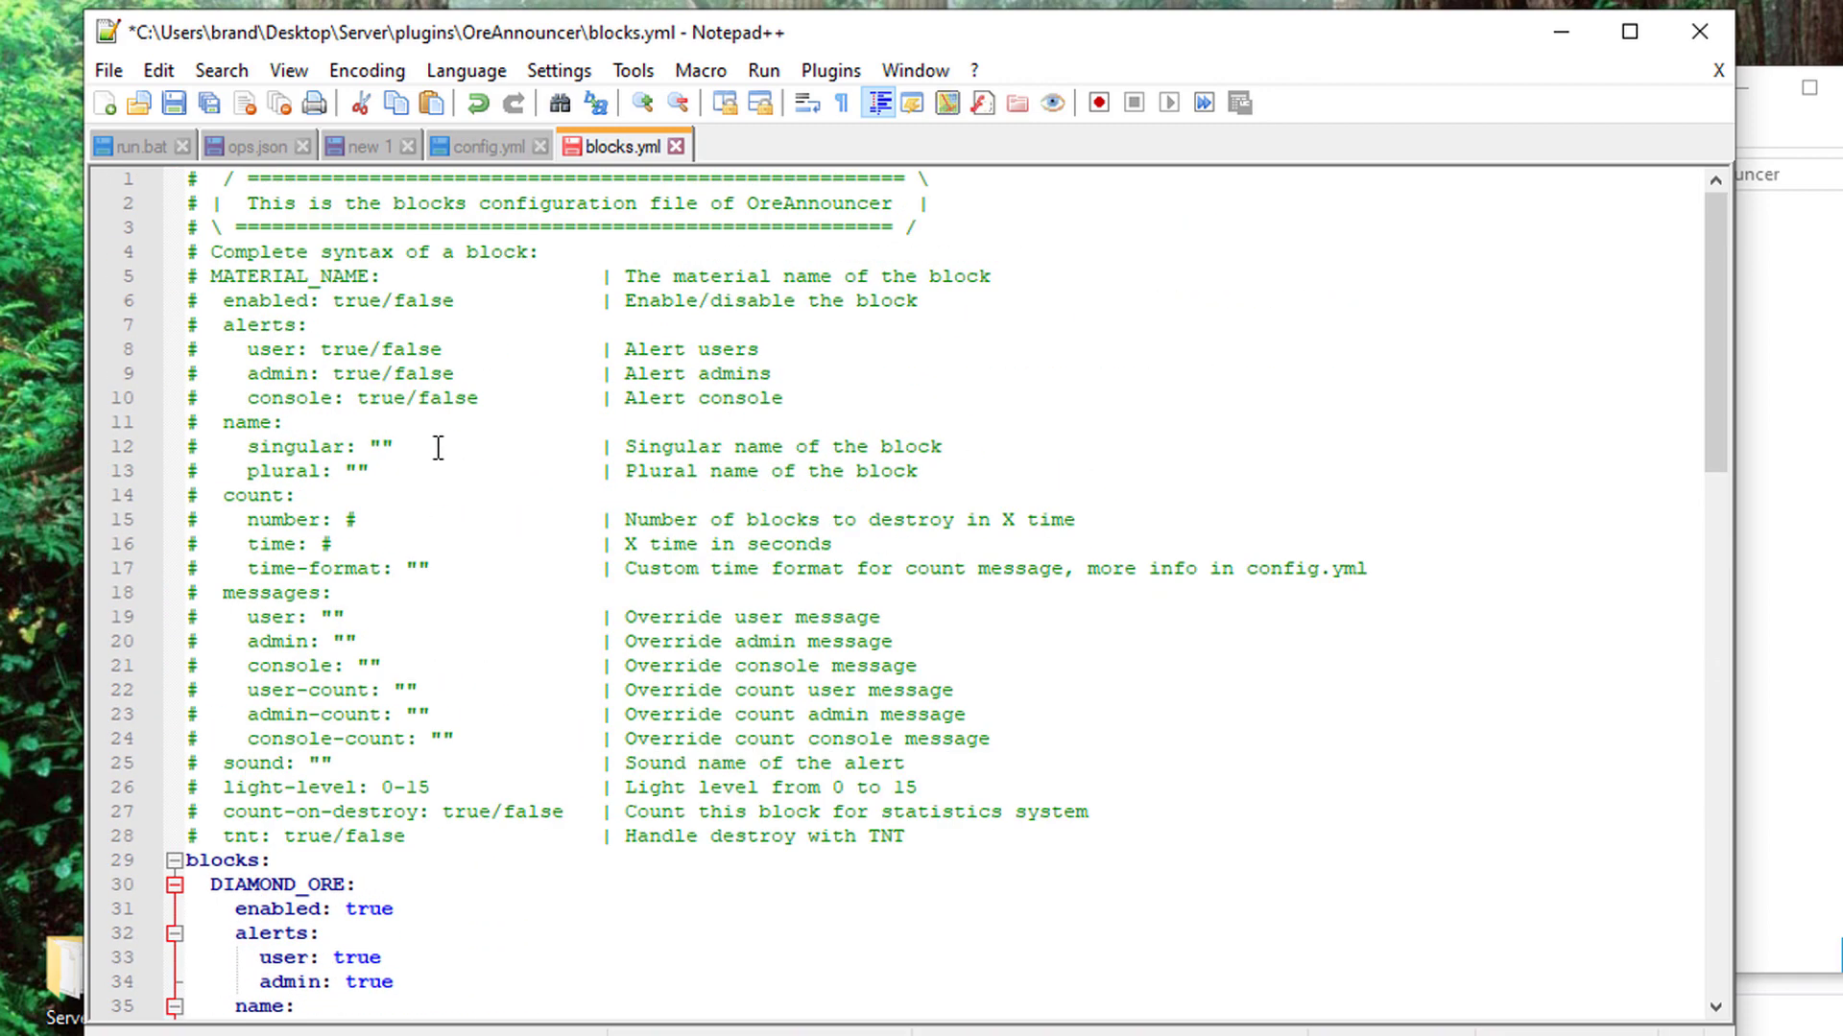
{"action": "scroll", "coordinate": [434, 462], "scroll_direction": "down", "scroll_amount": 7}
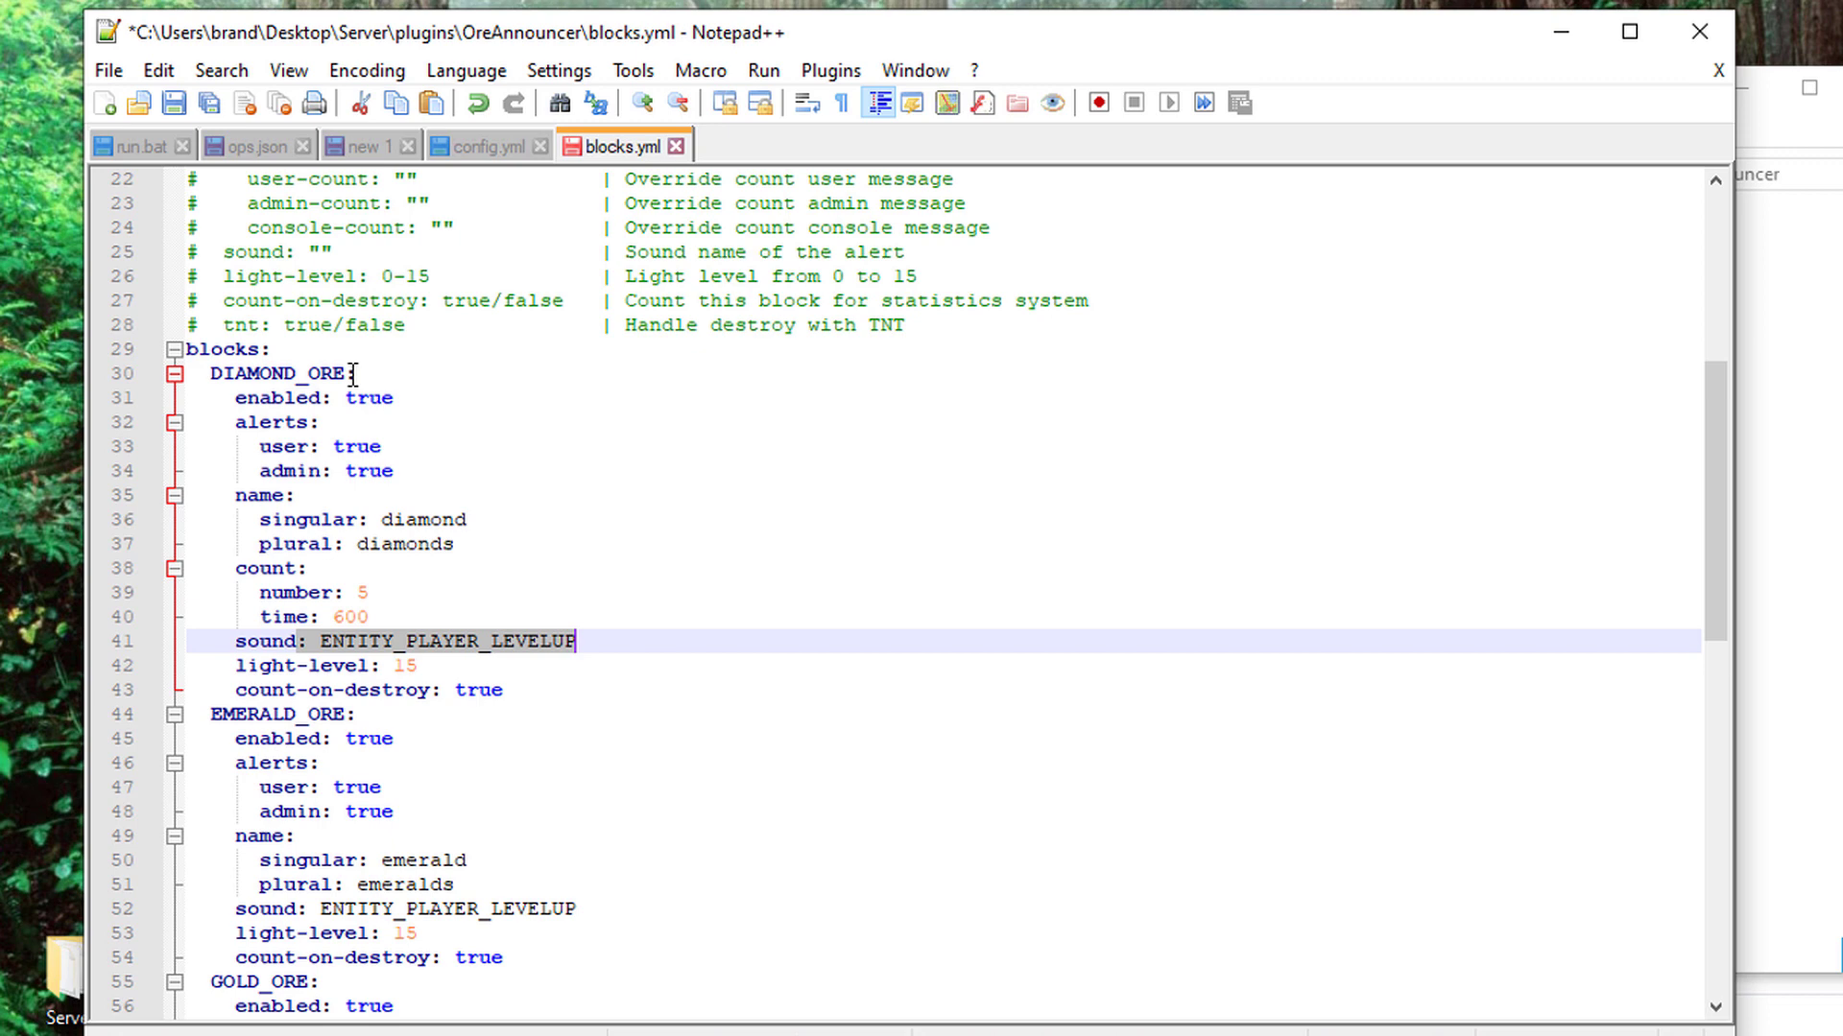
{"action": "left_click_drag", "start_coordinate": [343, 375], "coordinate": [223, 379]}
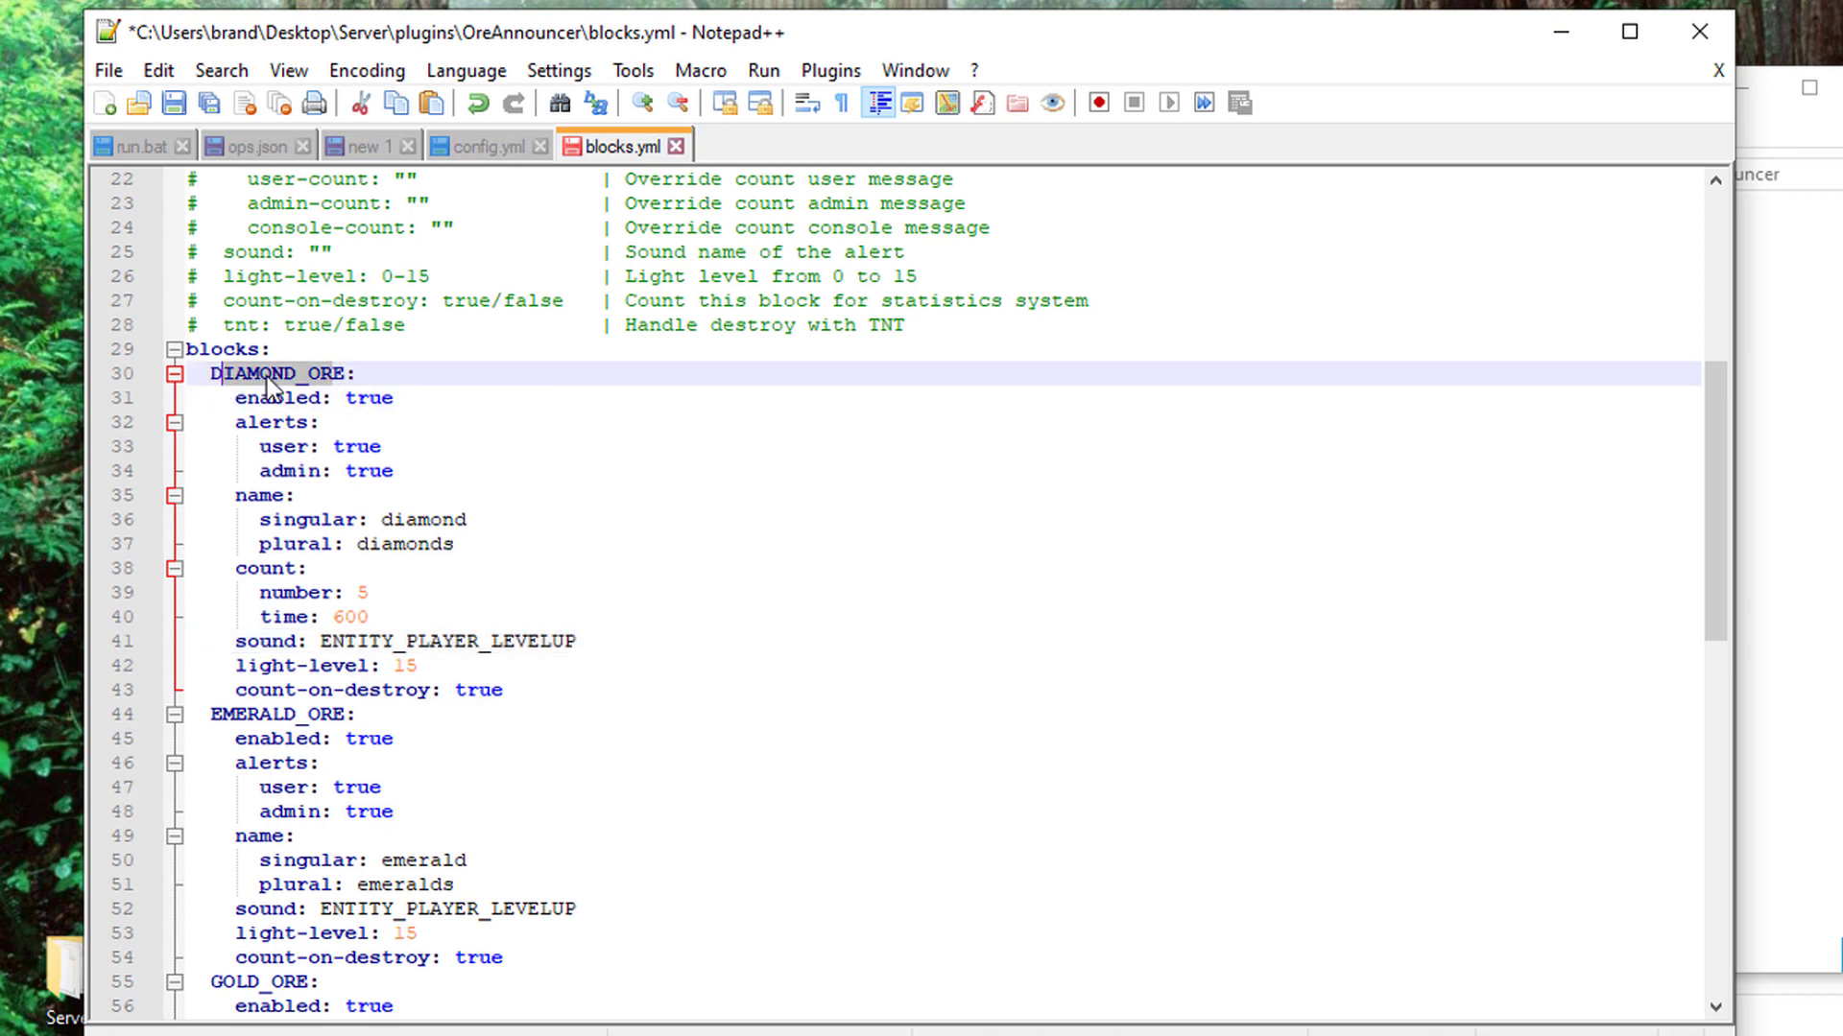
{"action": "scroll", "coordinate": [456, 699], "scroll_direction": "down", "scroll_amount": 4}
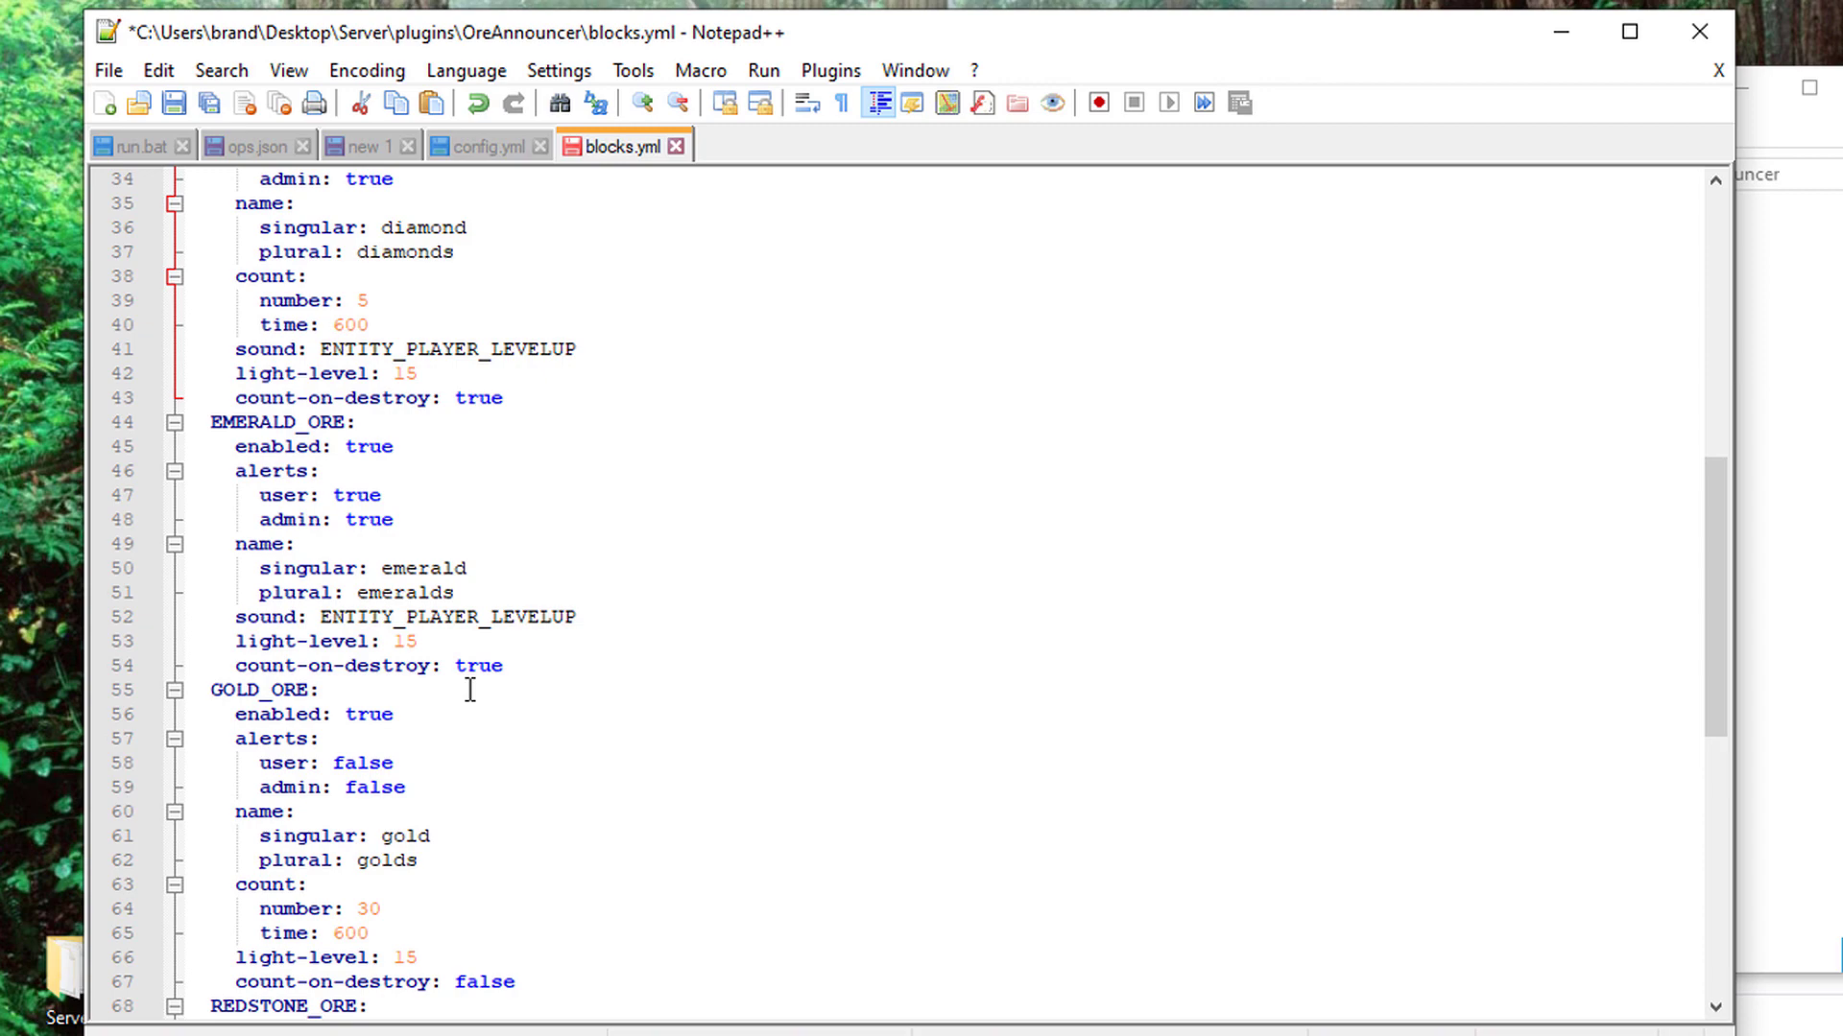
Check the IRON_ORE block and diamond count, then save blocks.yml with the count at 5
{"action": "scroll", "coordinate": [475, 672], "scroll_direction": "down", "scroll_amount": 1}
{"action": "scroll", "coordinate": [490, 576], "scroll_direction": "up", "scroll_amount": 5}
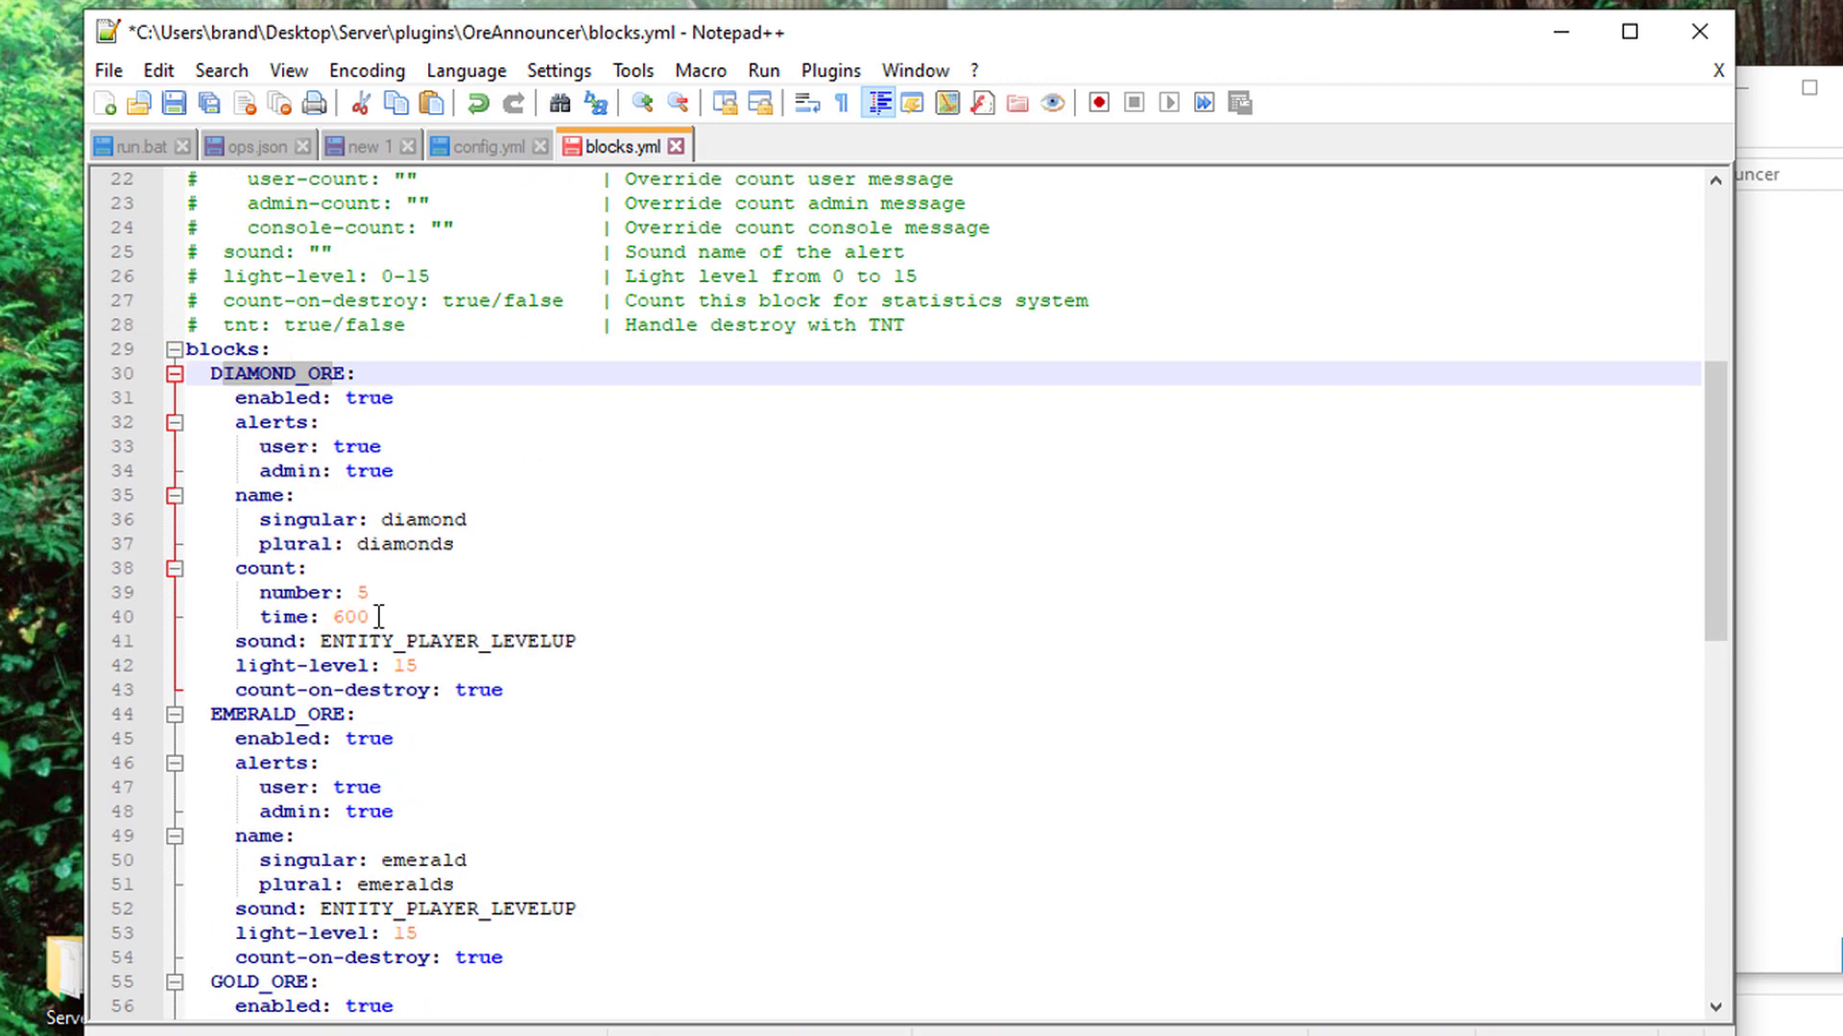
{"action": "scroll", "coordinate": [413, 610], "scroll_direction": "down", "scroll_amount": 14}
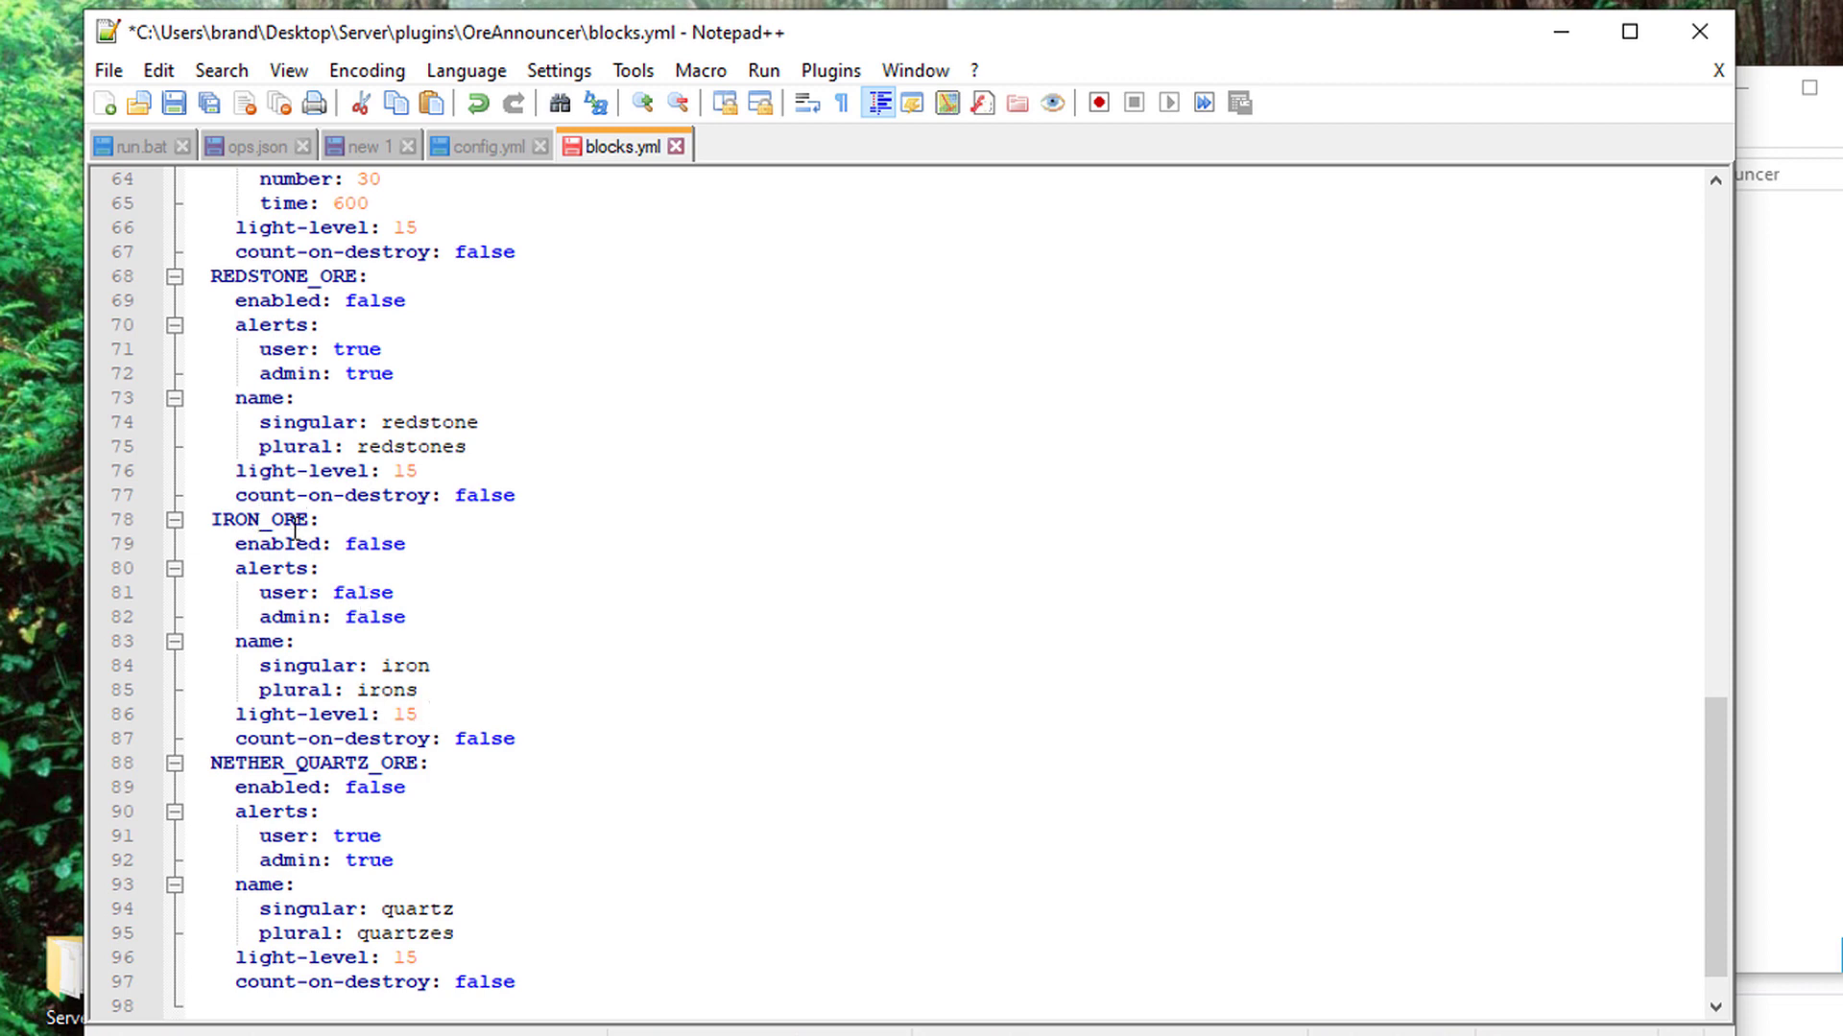
{"action": "scroll", "coordinate": [408, 545], "scroll_direction": "down", "scroll_amount": 1}
{"action": "left_click_drag", "start_coordinate": [408, 545], "coordinate": [416, 498]}
{"action": "left_click", "coordinate": [366, 496]}
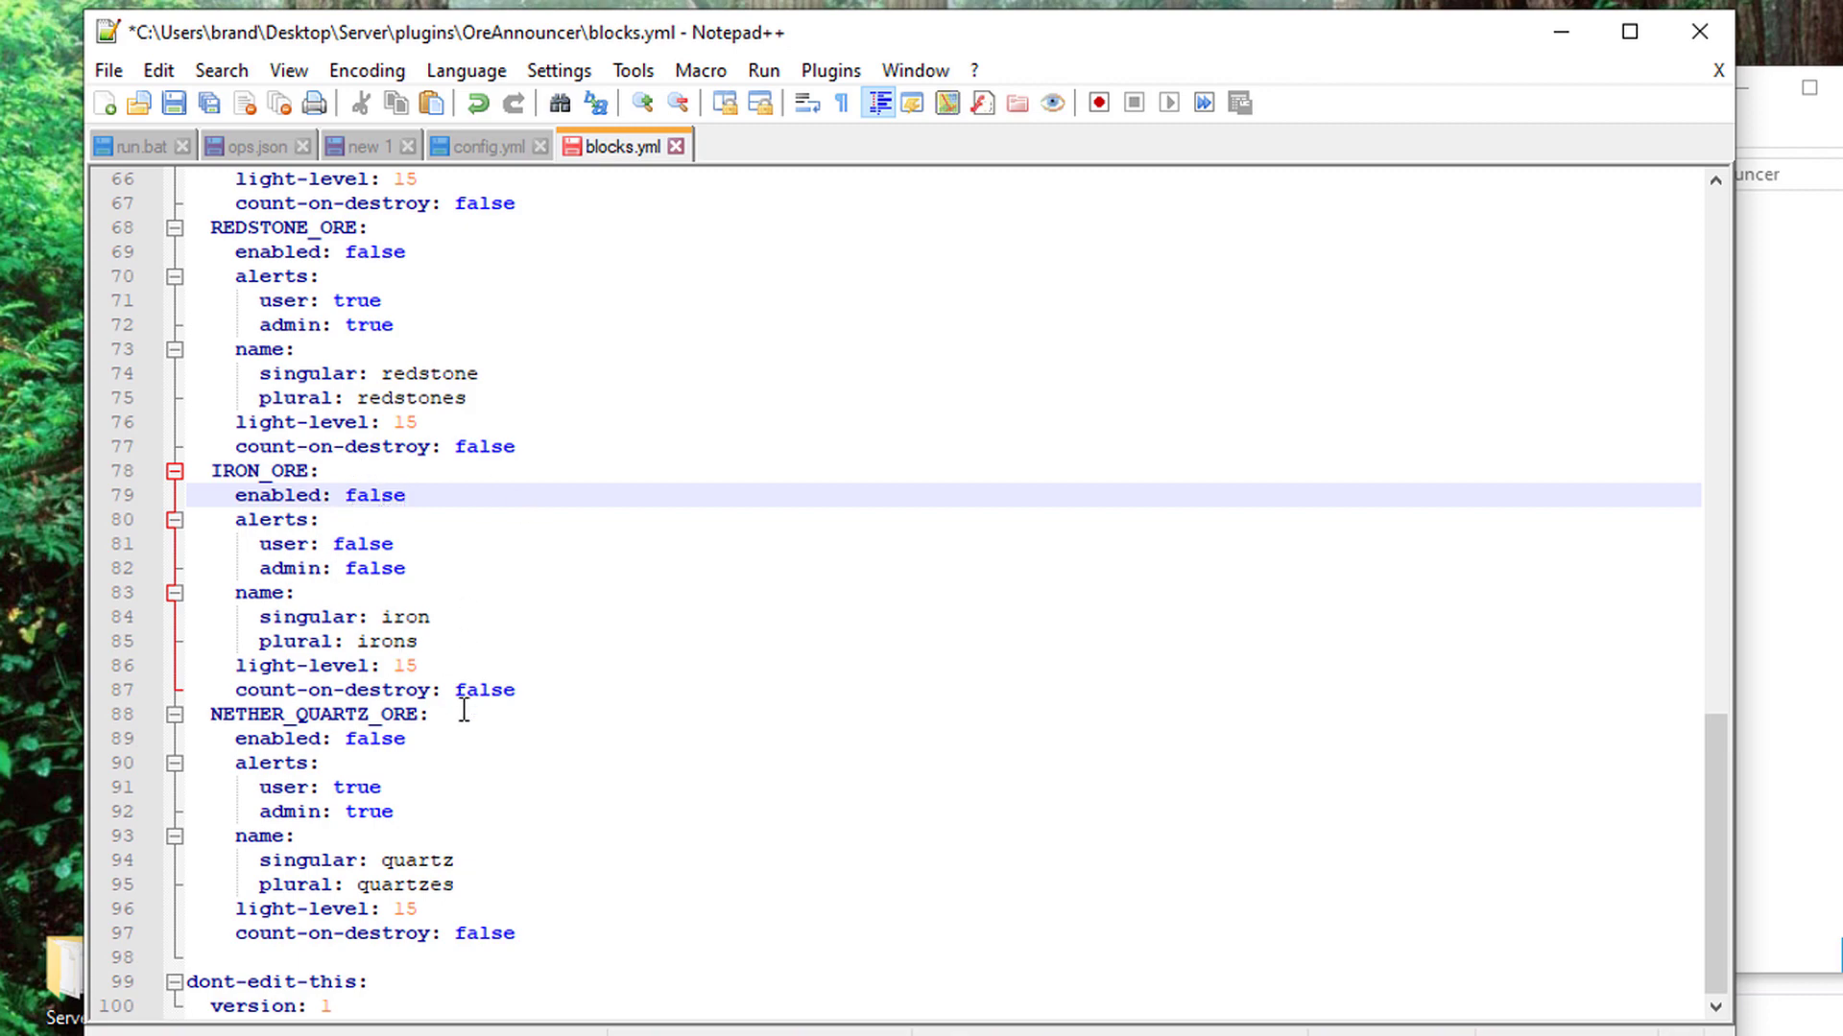
{"action": "scroll", "coordinate": [366, 811], "scroll_direction": "up", "scroll_amount": 20}
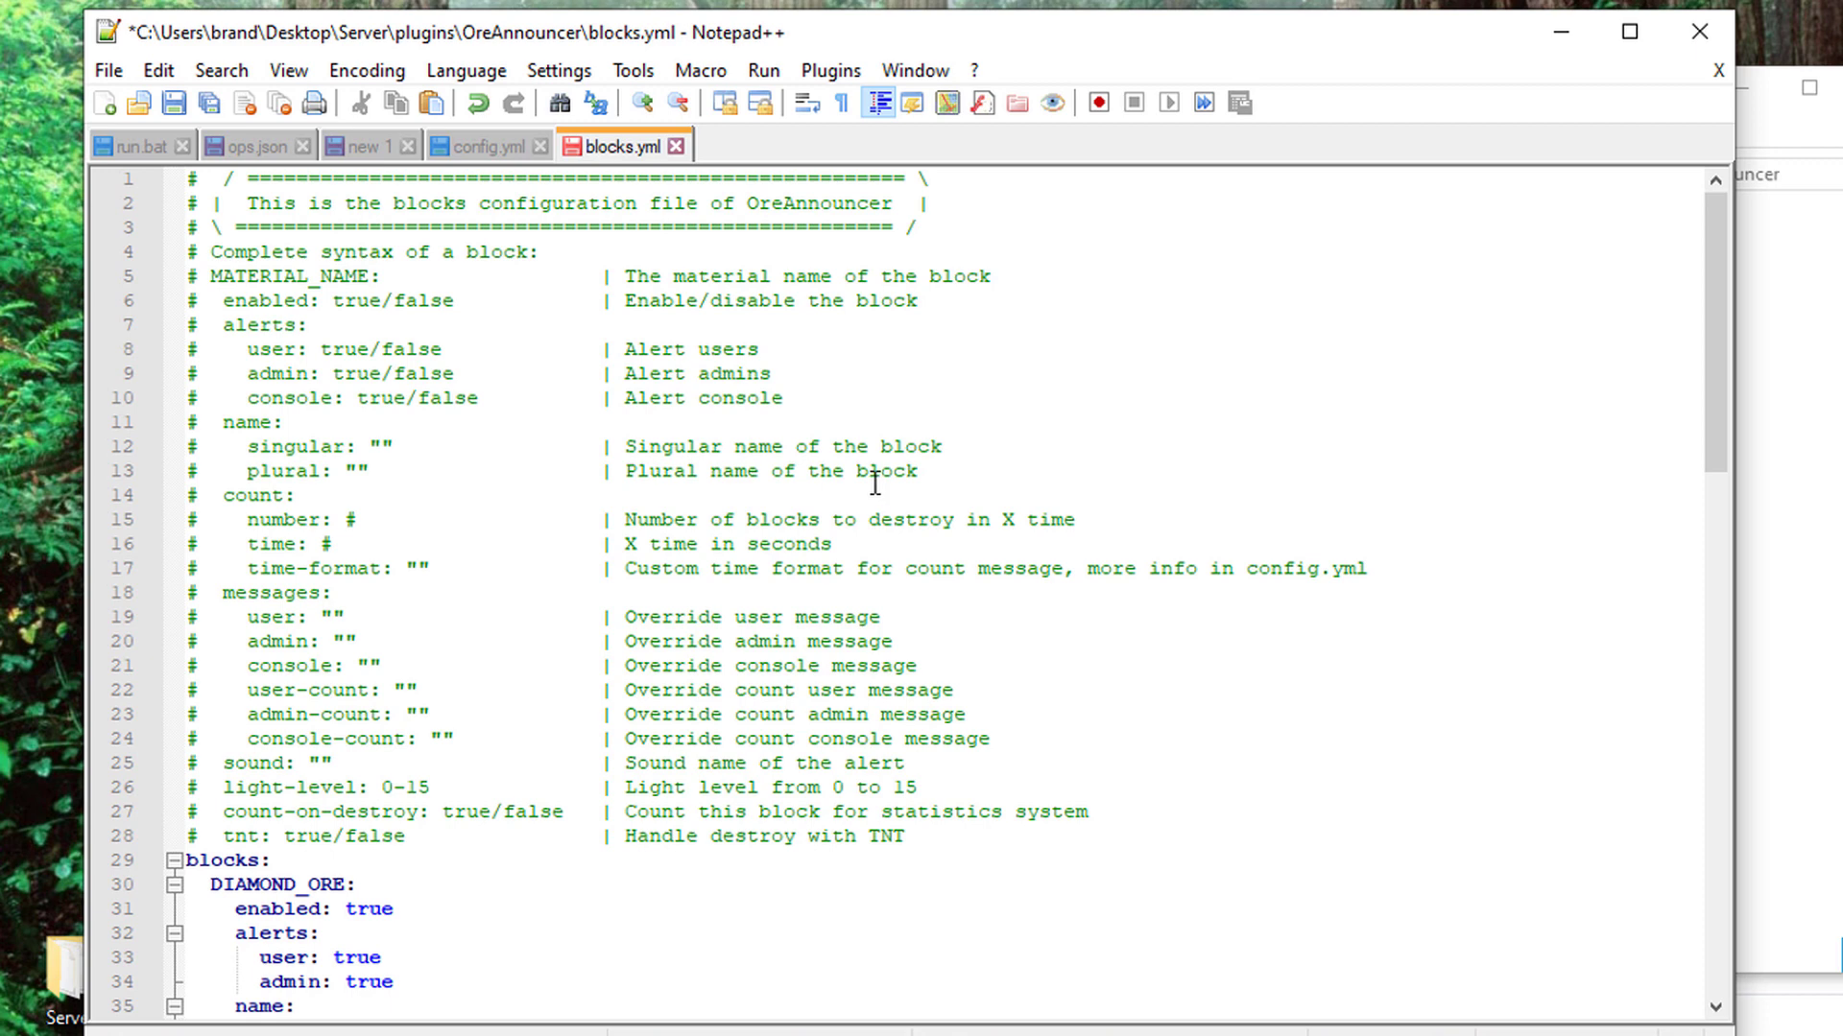
{"action": "scroll", "coordinate": [343, 806], "scroll_direction": "down", "scroll_amount": 8}
{"action": "left_click_drag", "start_coordinate": [368, 519], "coordinate": [247, 519]}
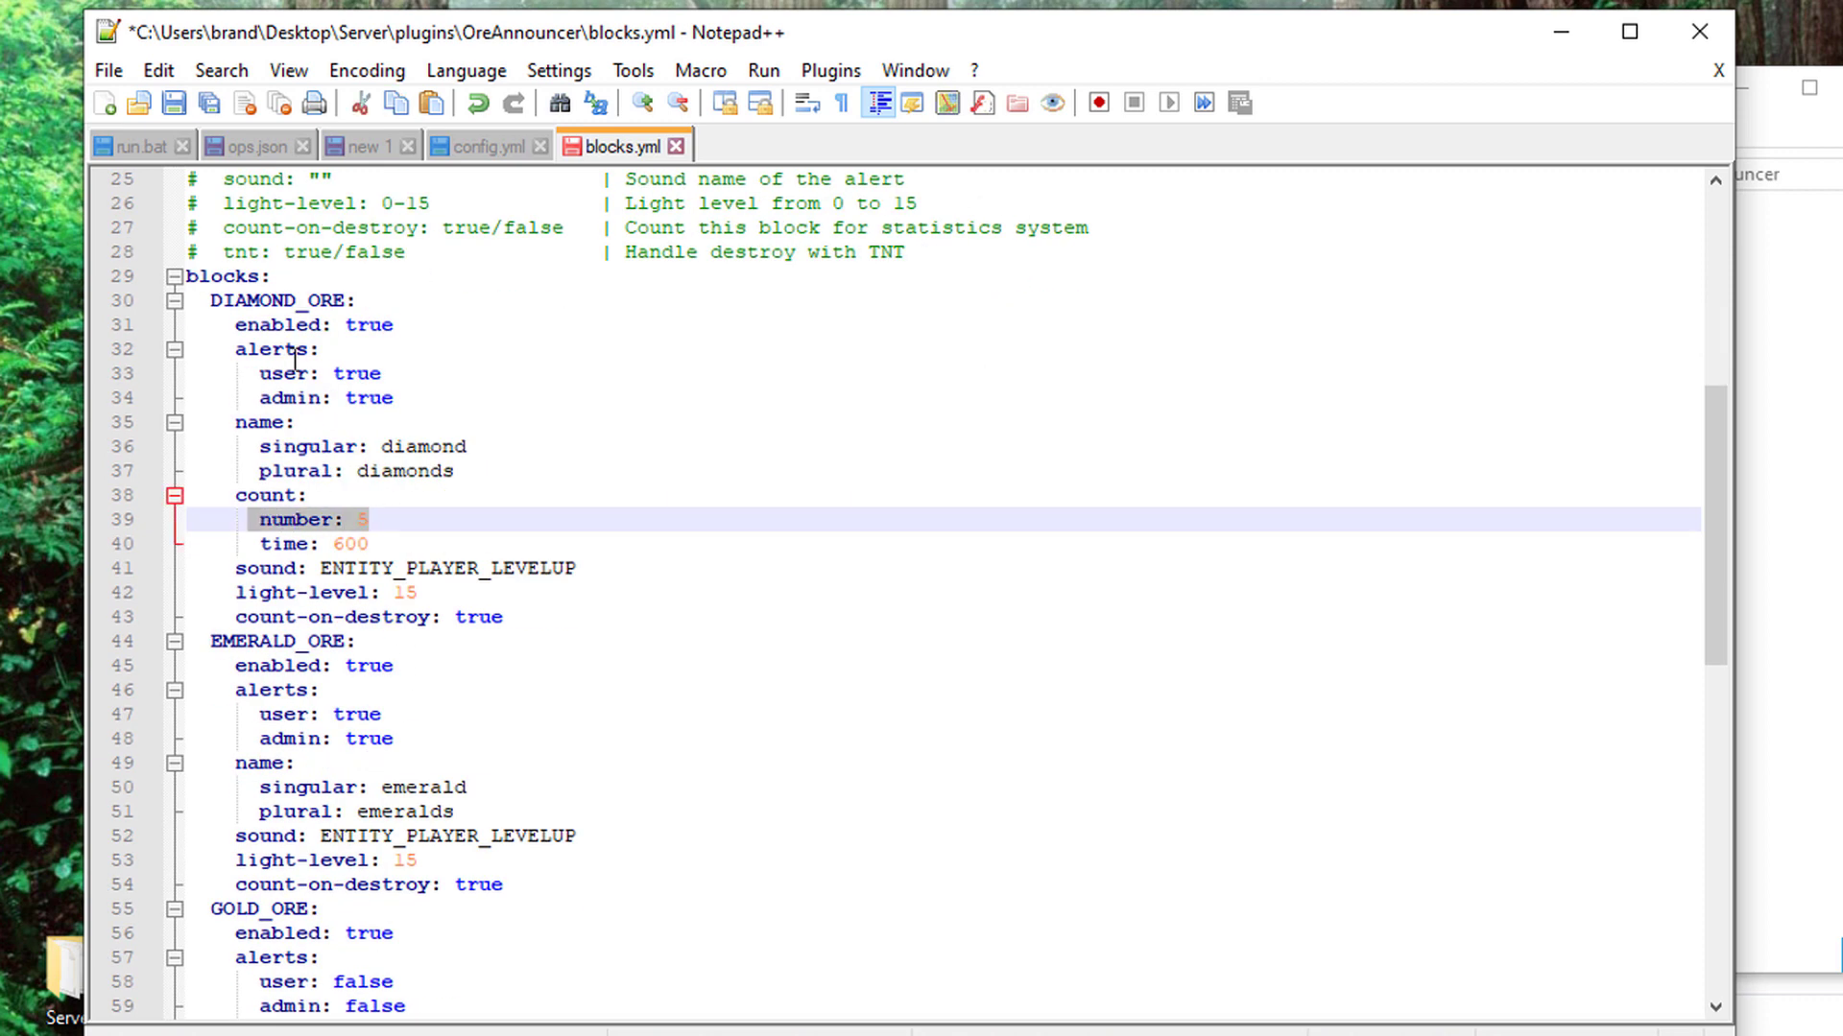
{"action": "key", "text": "ctrl+s"}
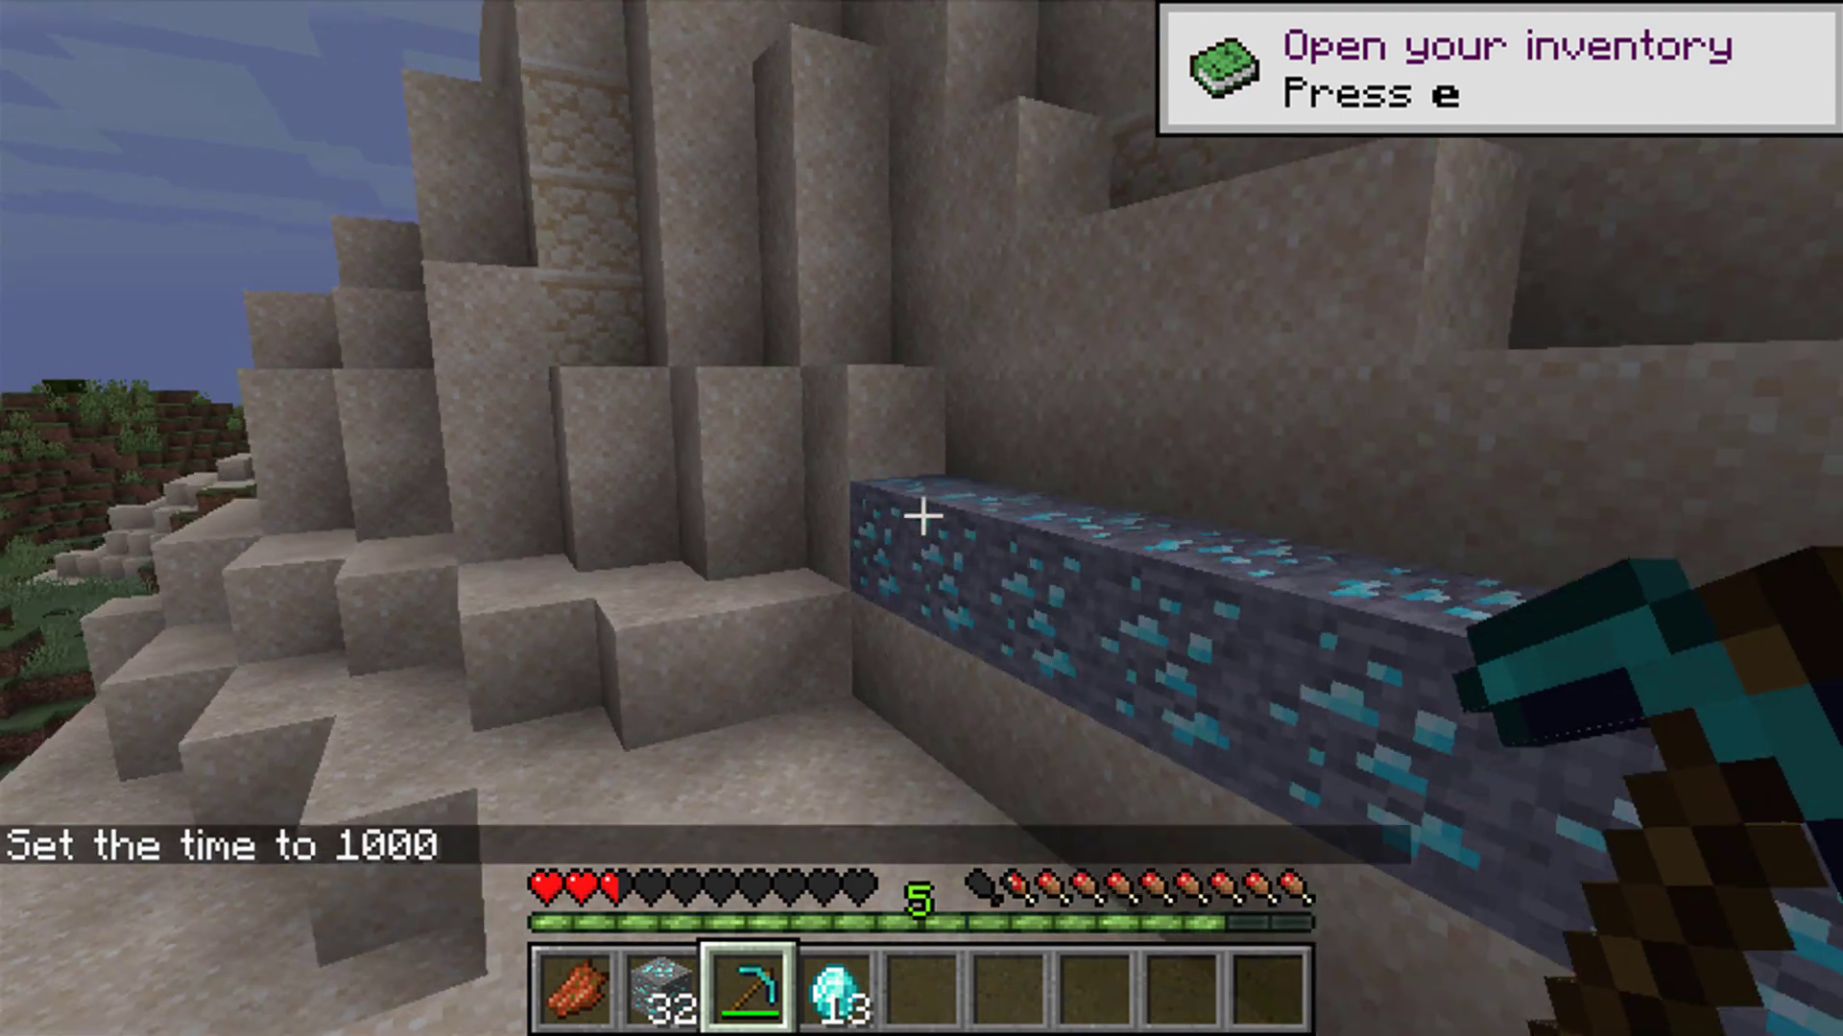
Step back from the diamond ore wall to view the whole ore row
{"action": "key", "text": "s"}
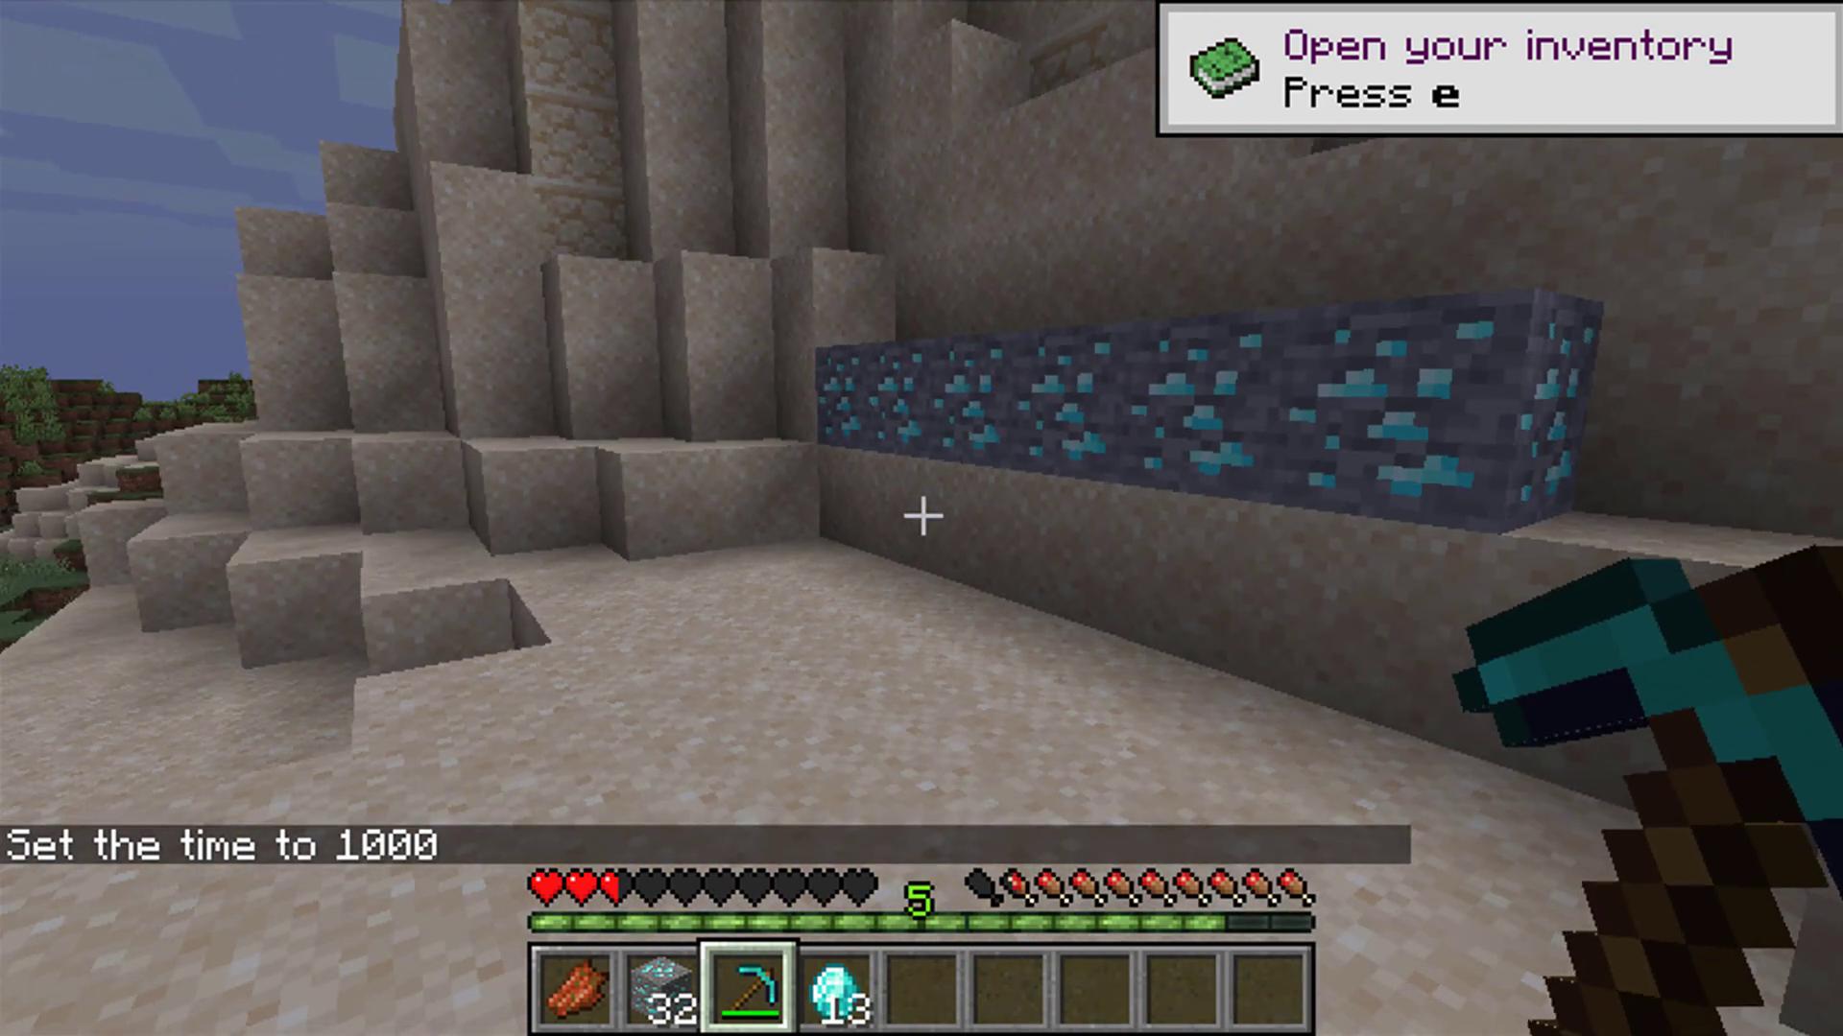
{"action": "key", "text": "w"}
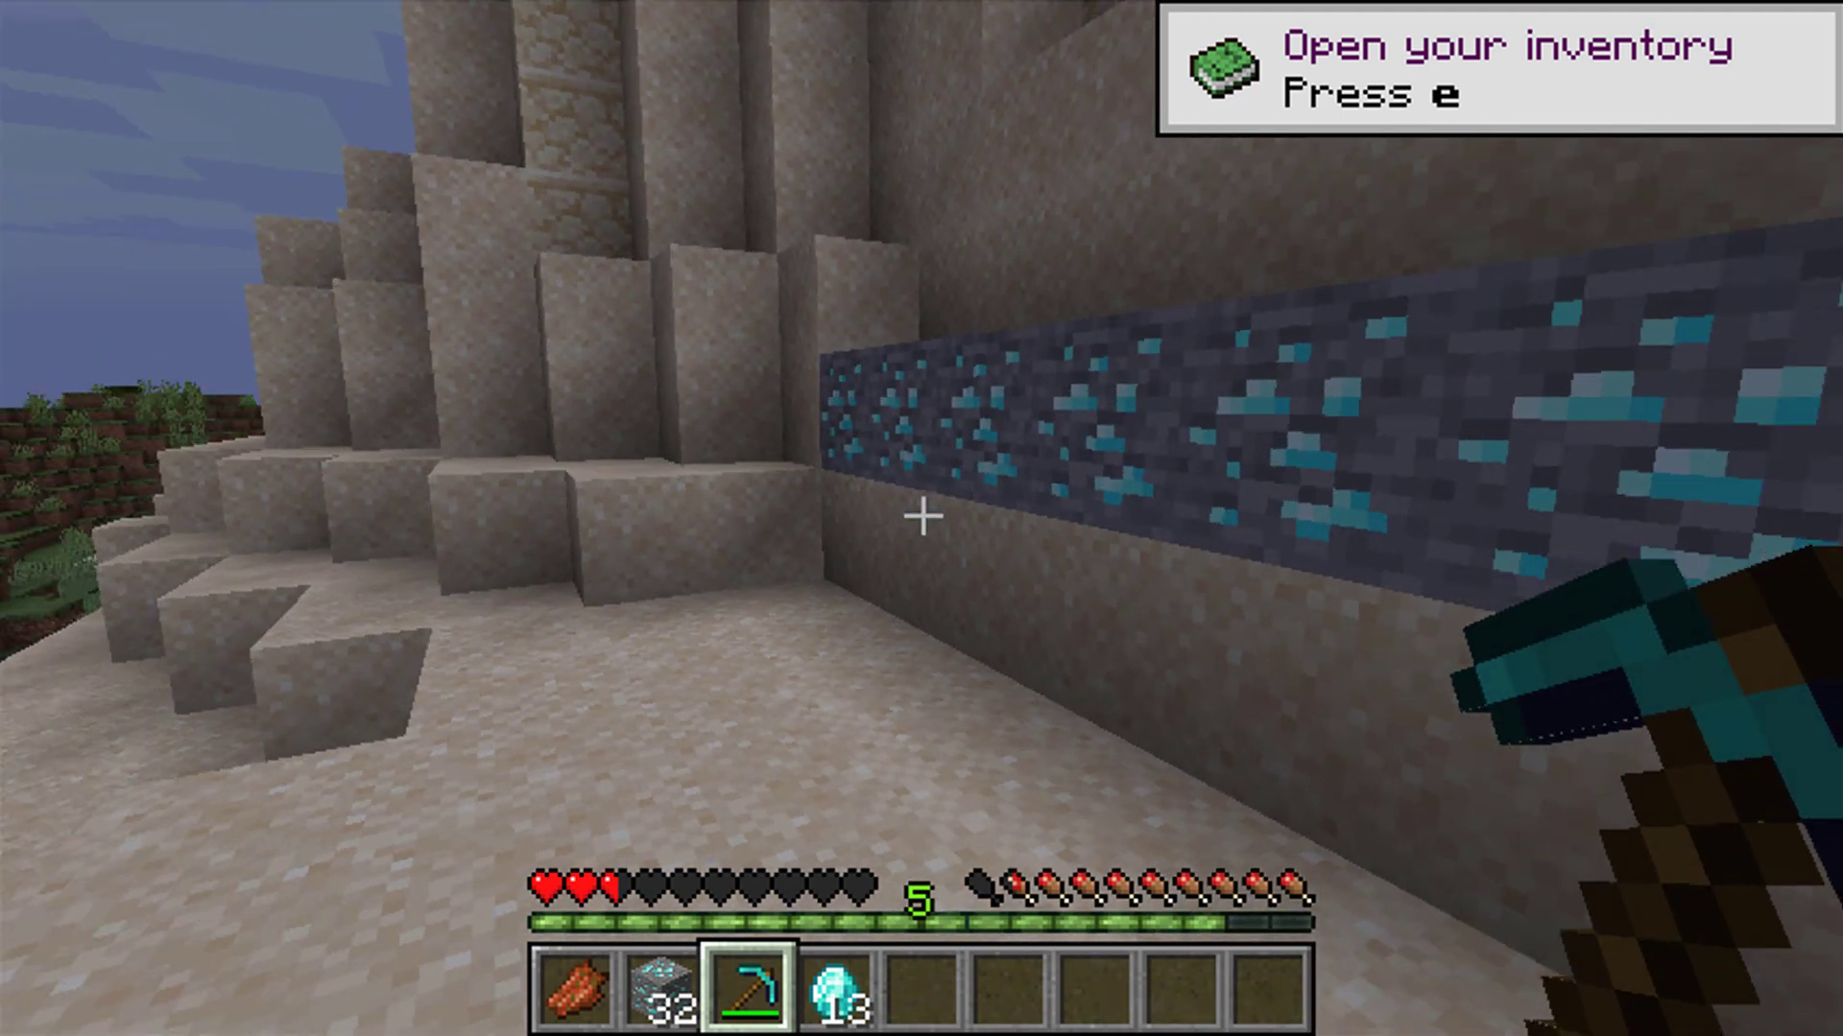
{"action": "key", "text": "s"}
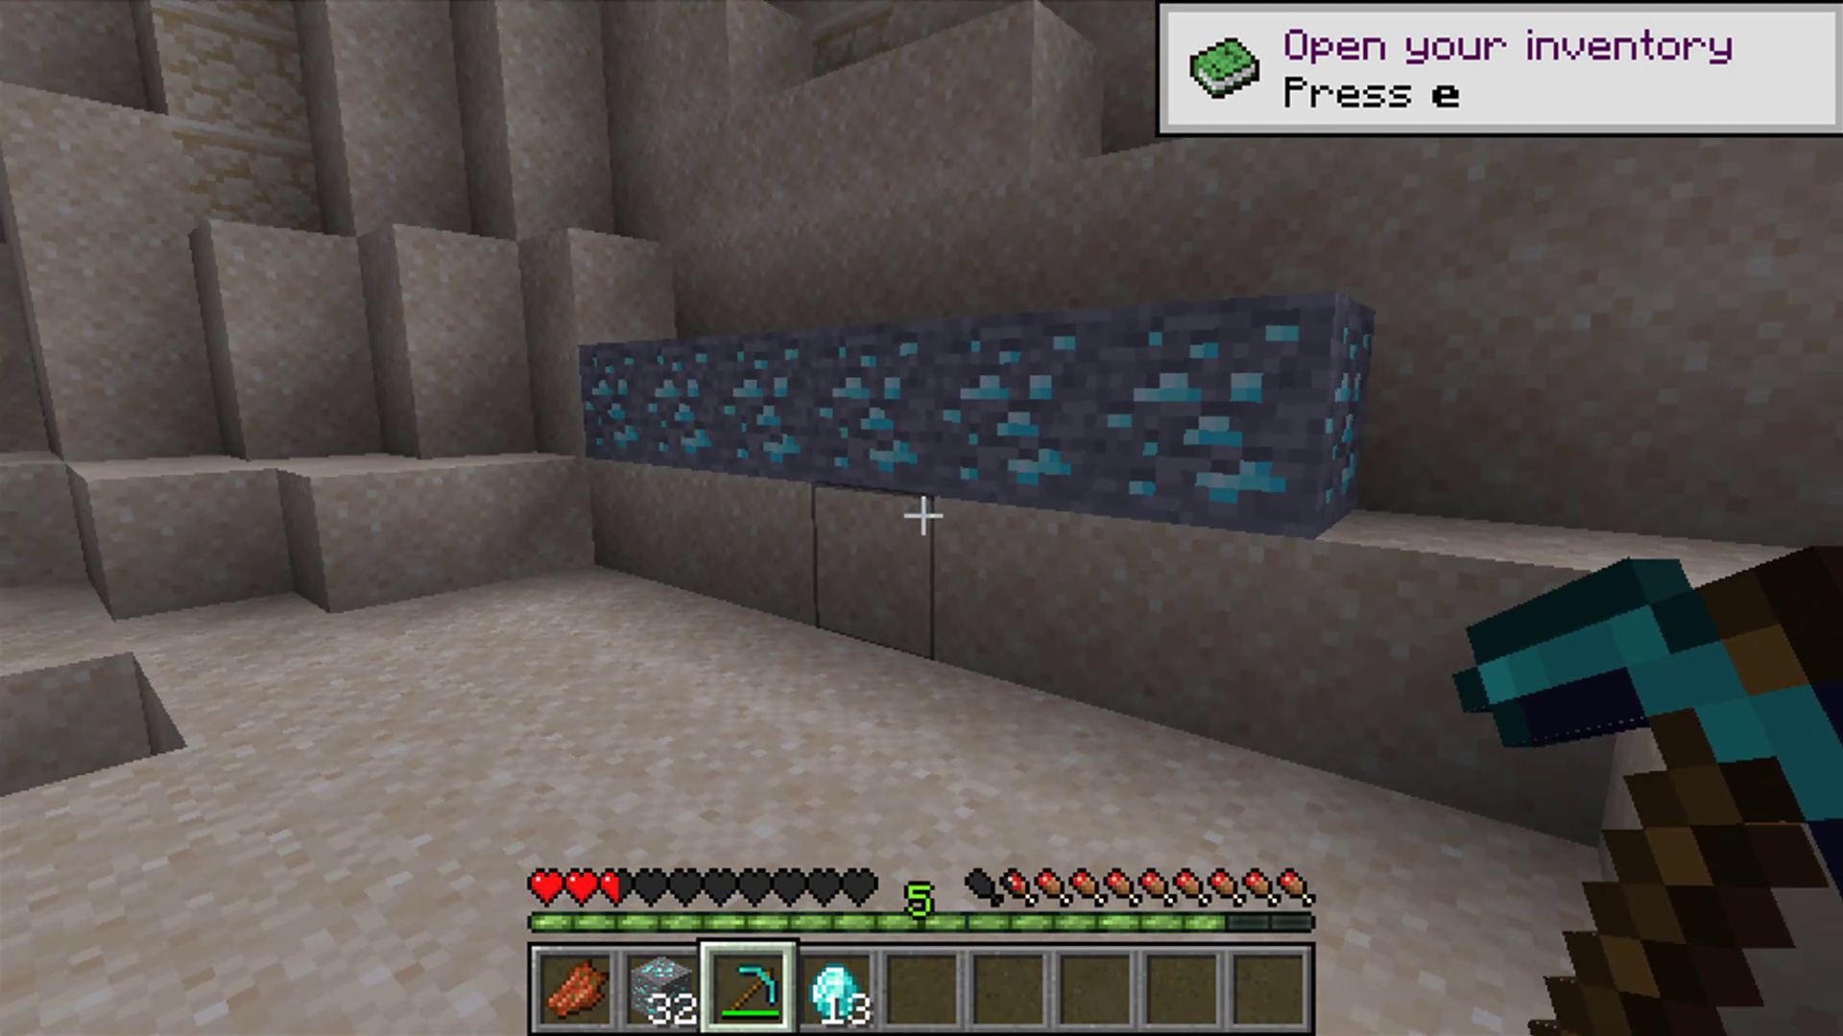
Show the OreAnnouncer help page with /oa, then enter /oa reload in chat
{"action": "key", "text": "slash"}
{"action": "type", "text": "?"}
{"action": "key", "text": "BackSpace"}
{"action": "type", "text": "oa"}
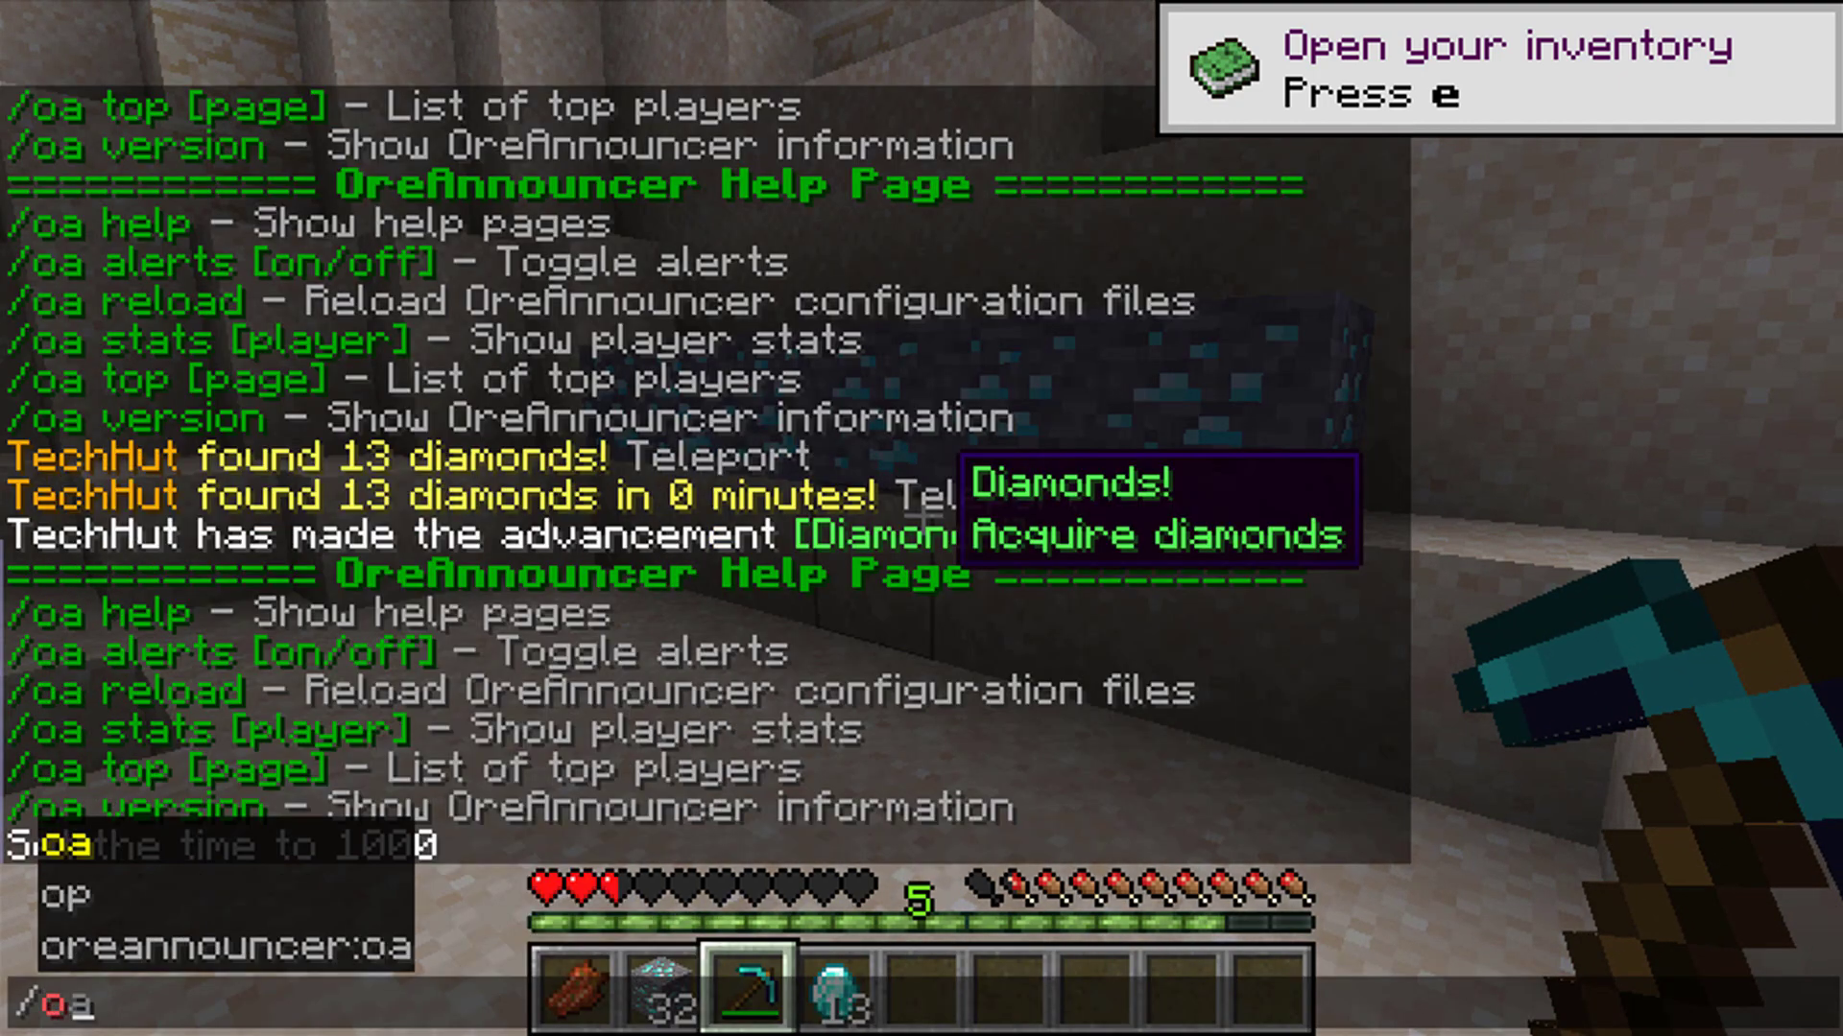
{"action": "key", "text": "Return"}
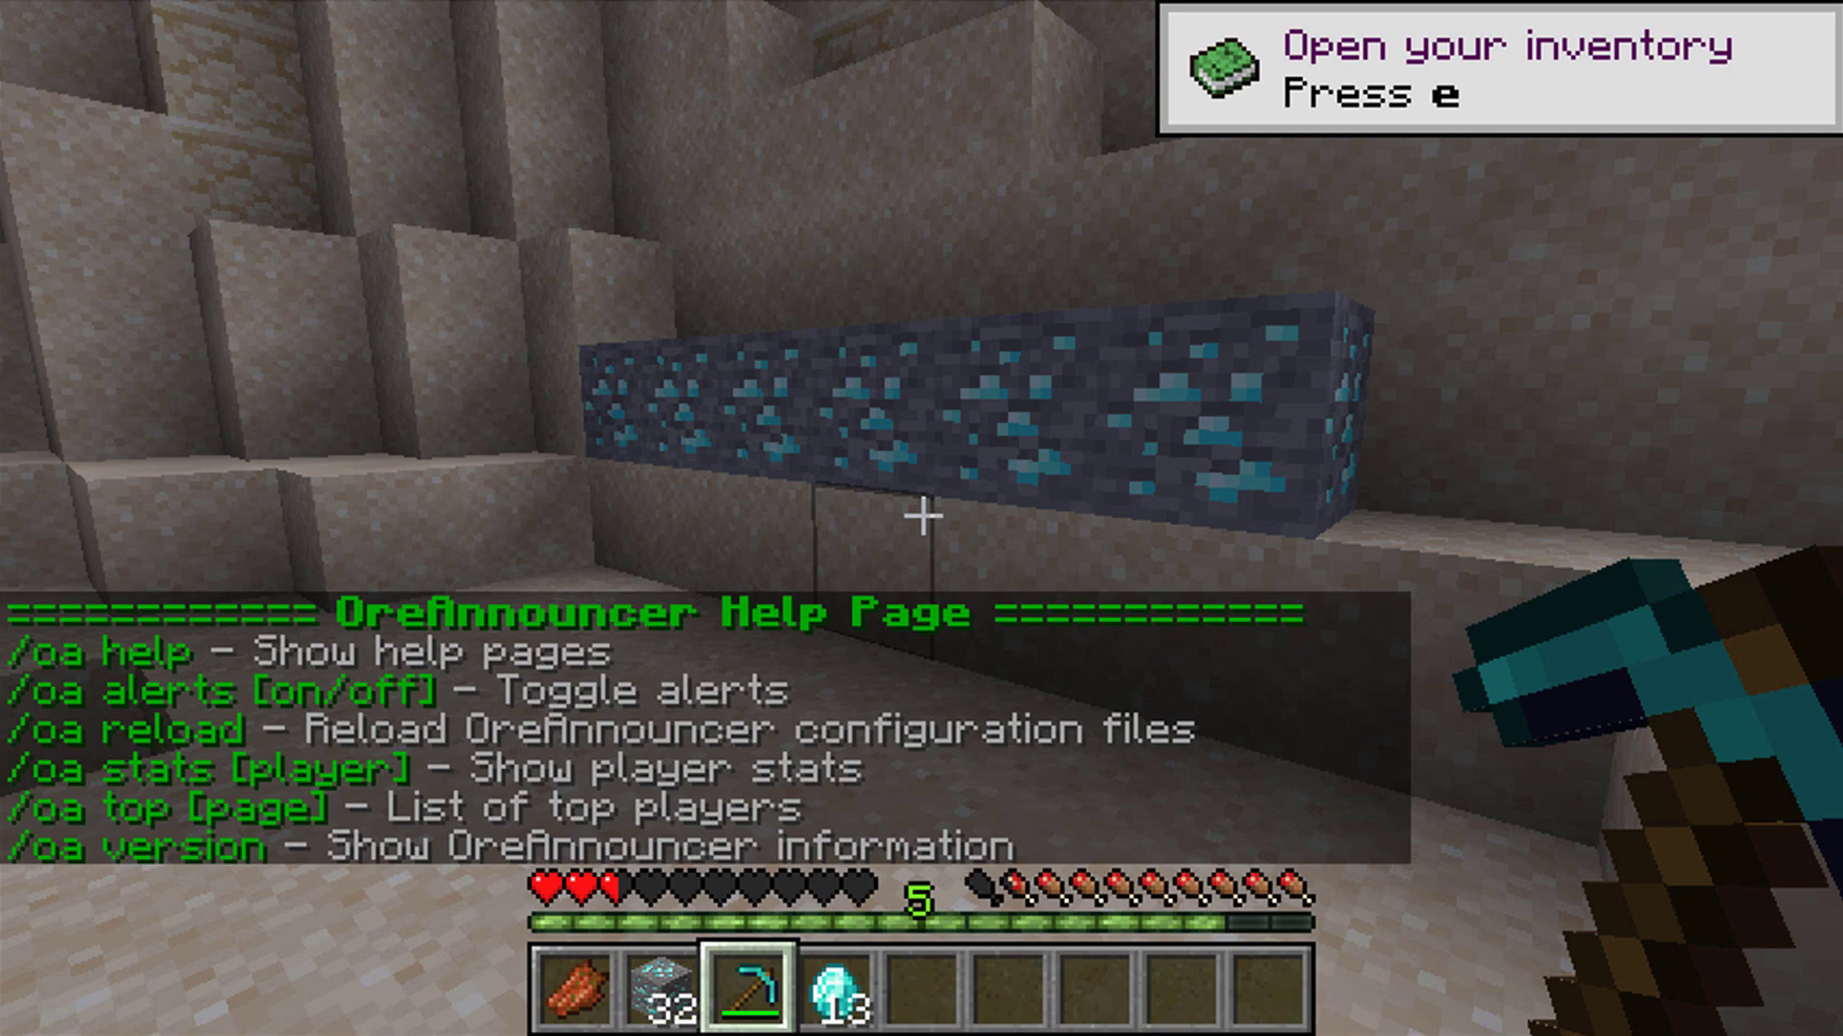
{"action": "key", "text": "t"}
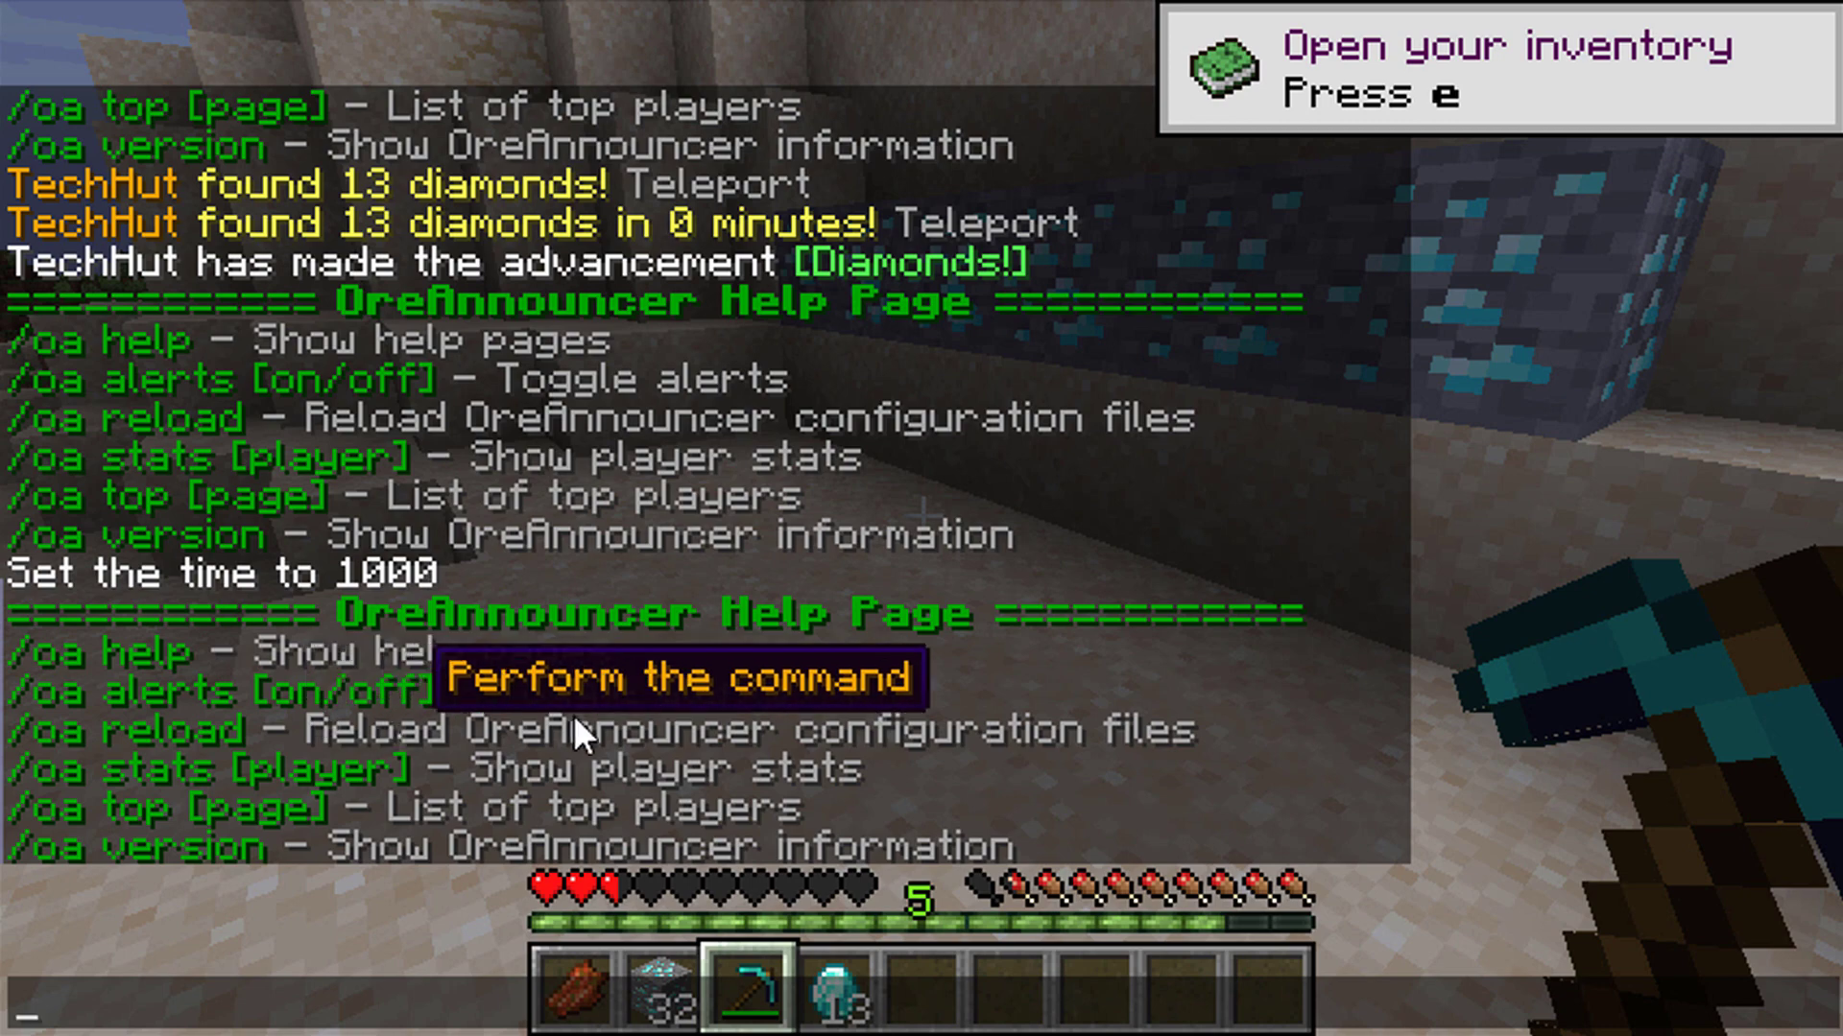
{"action": "type", "text": "/"}
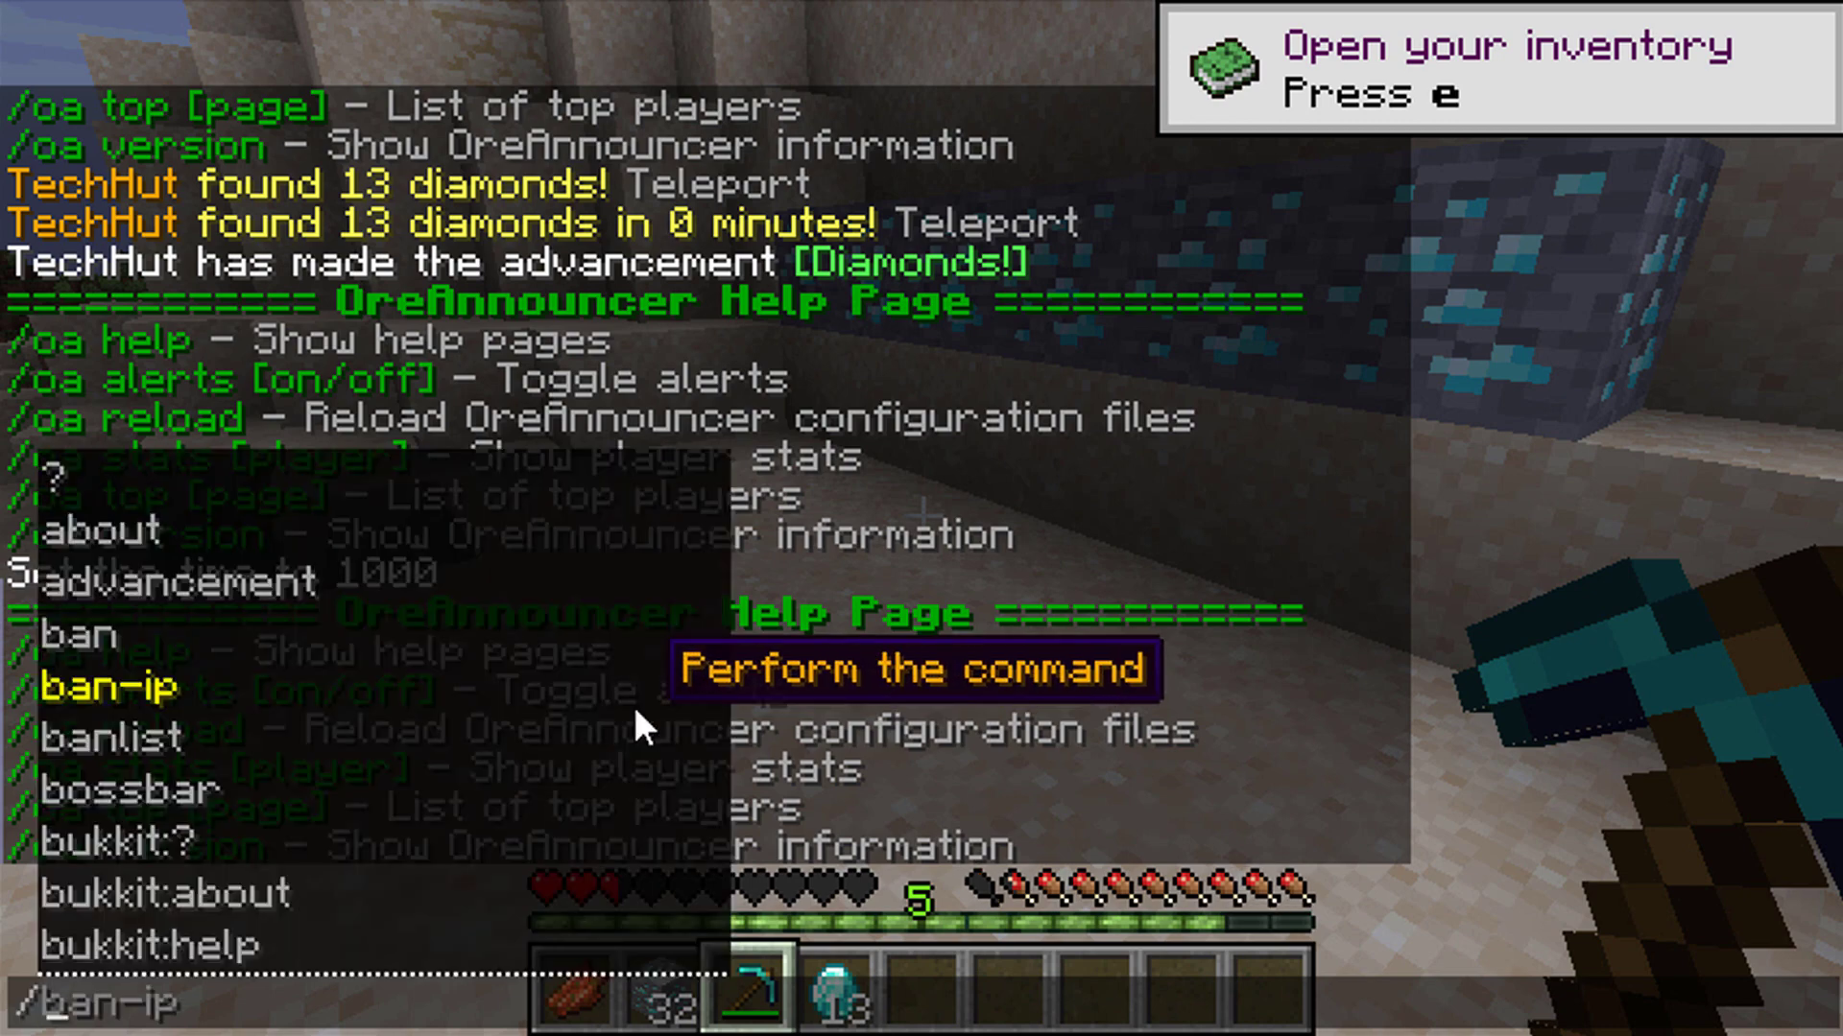
{"action": "type", "text": "oa reload"}
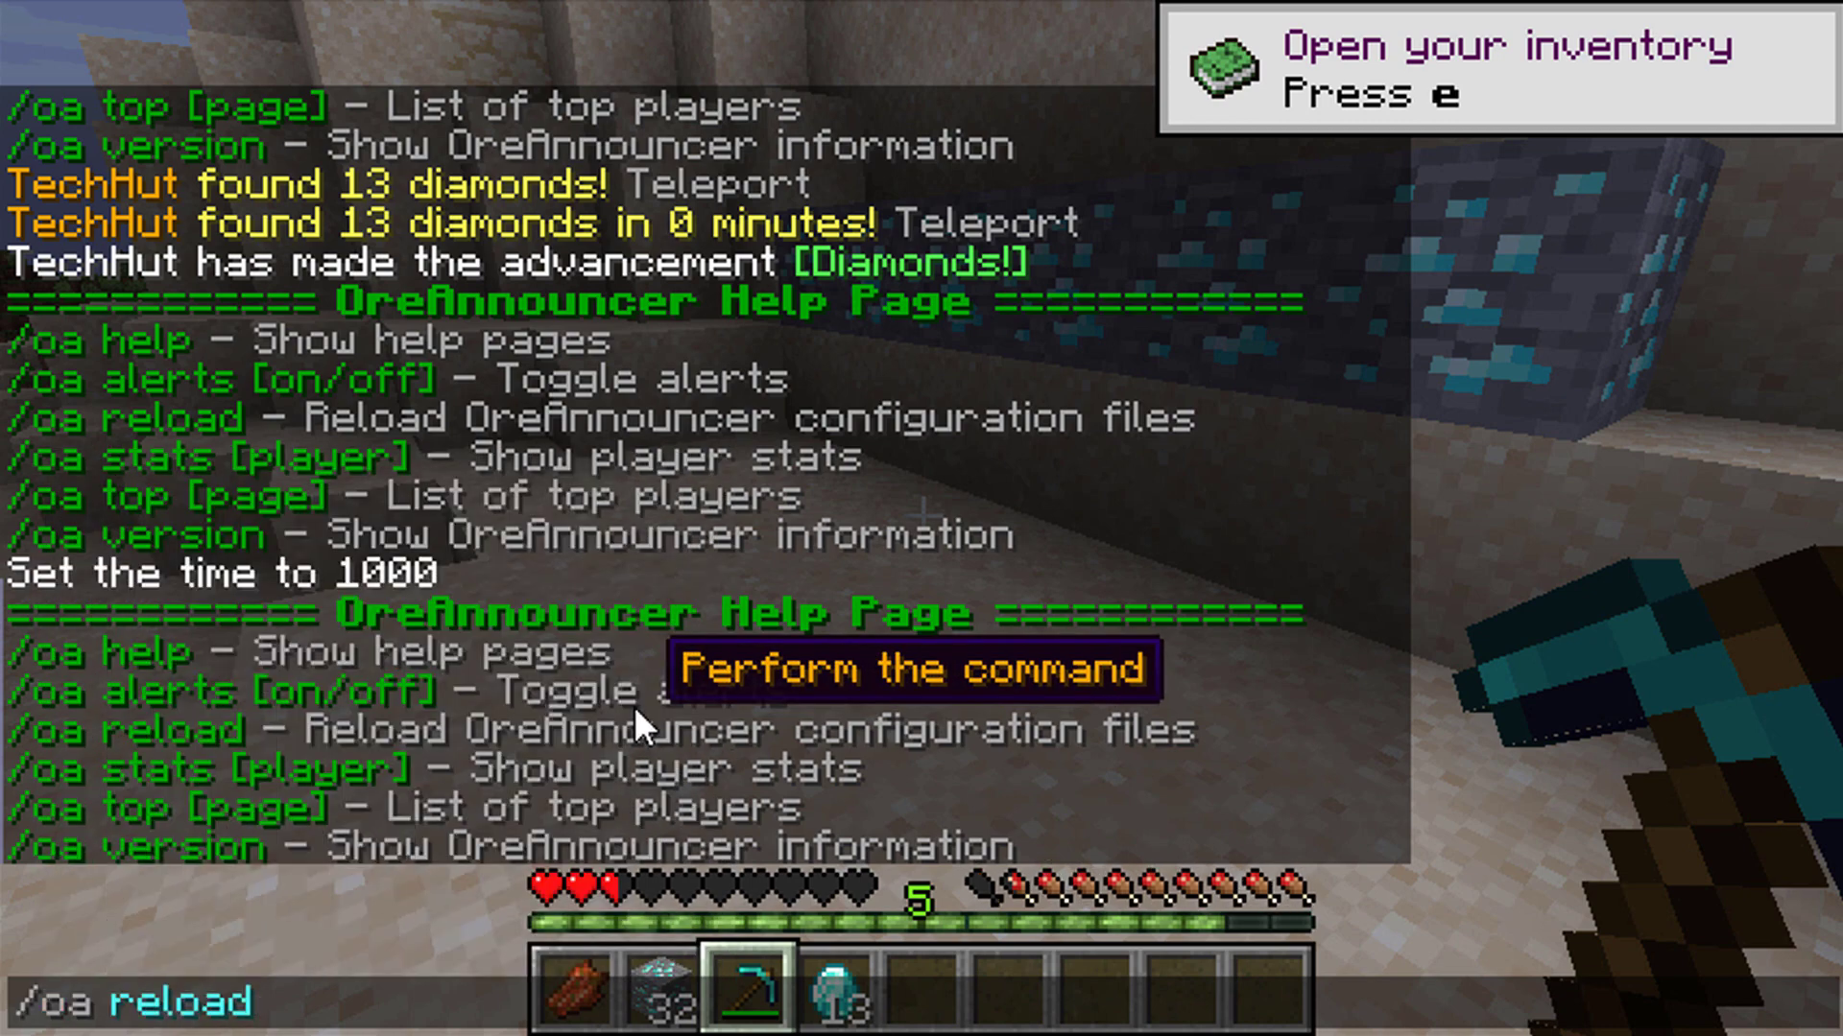
Submit /oa reload, then mine the diamond ore blocks to trigger the 6-diamonds-found alert
{"action": "key", "text": "Return"}
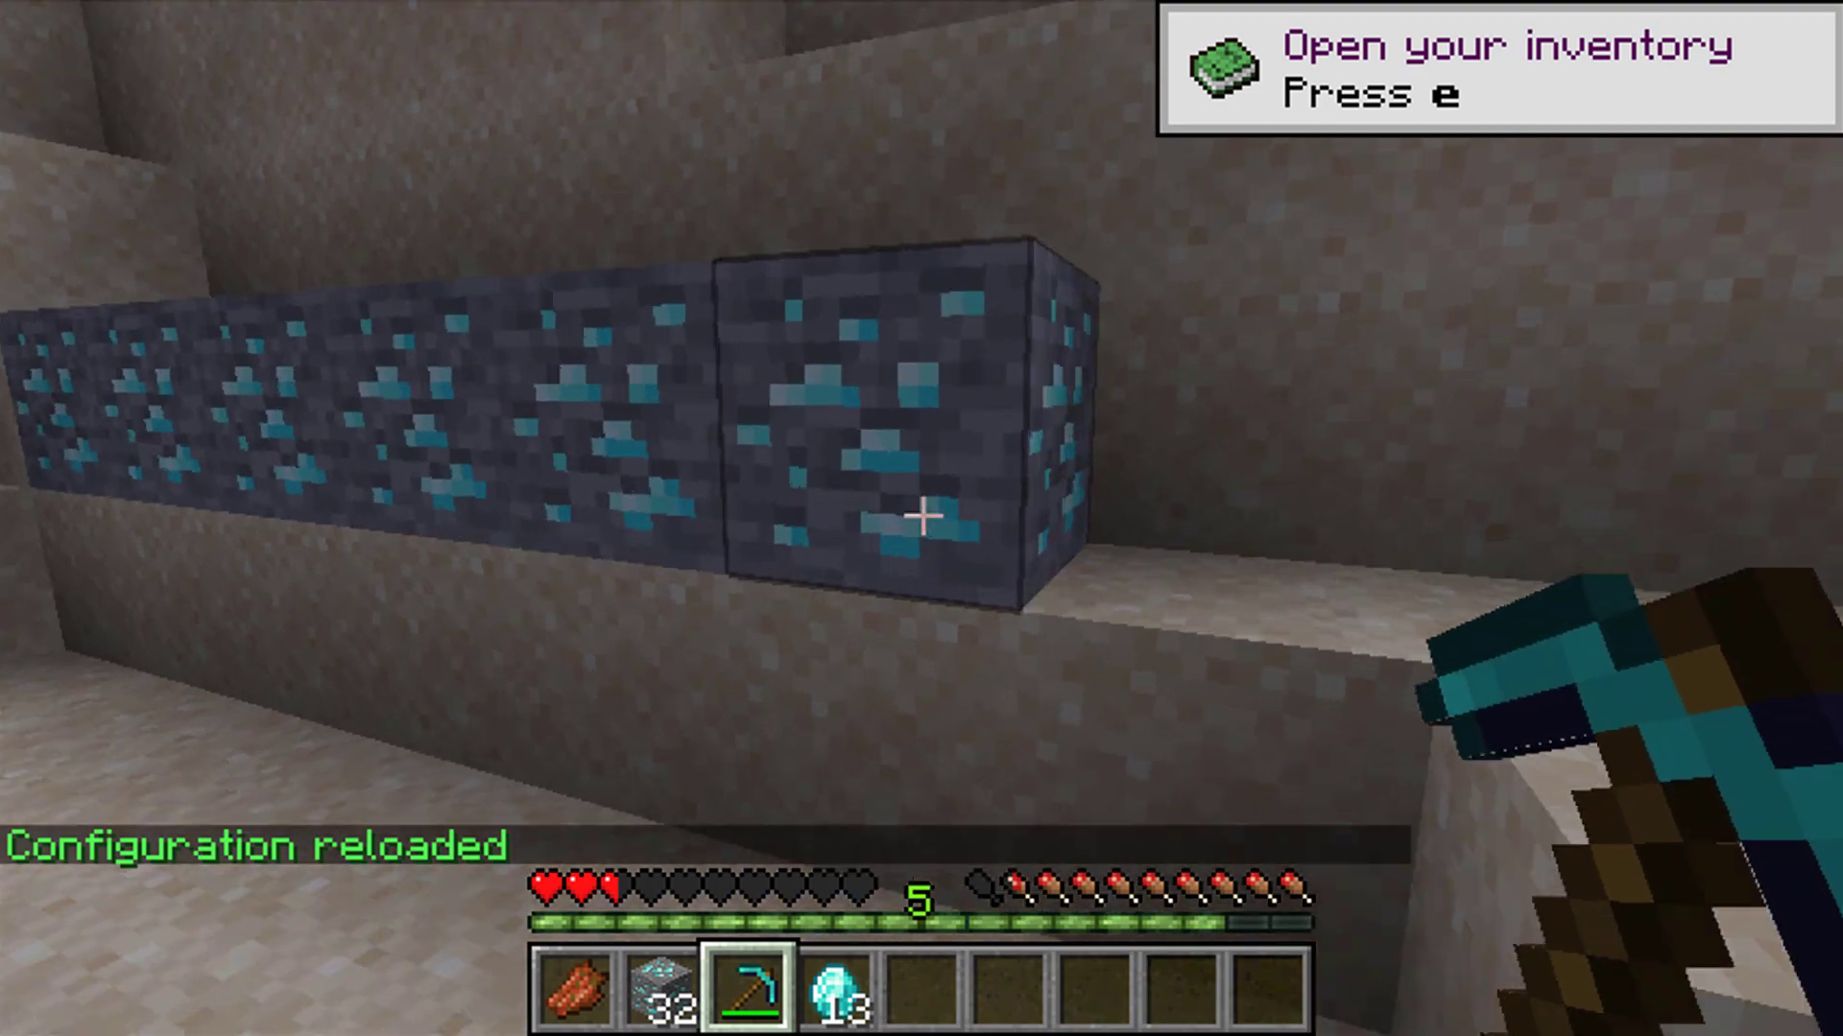
{"action": "left_click", "coordinate": [923, 517]}
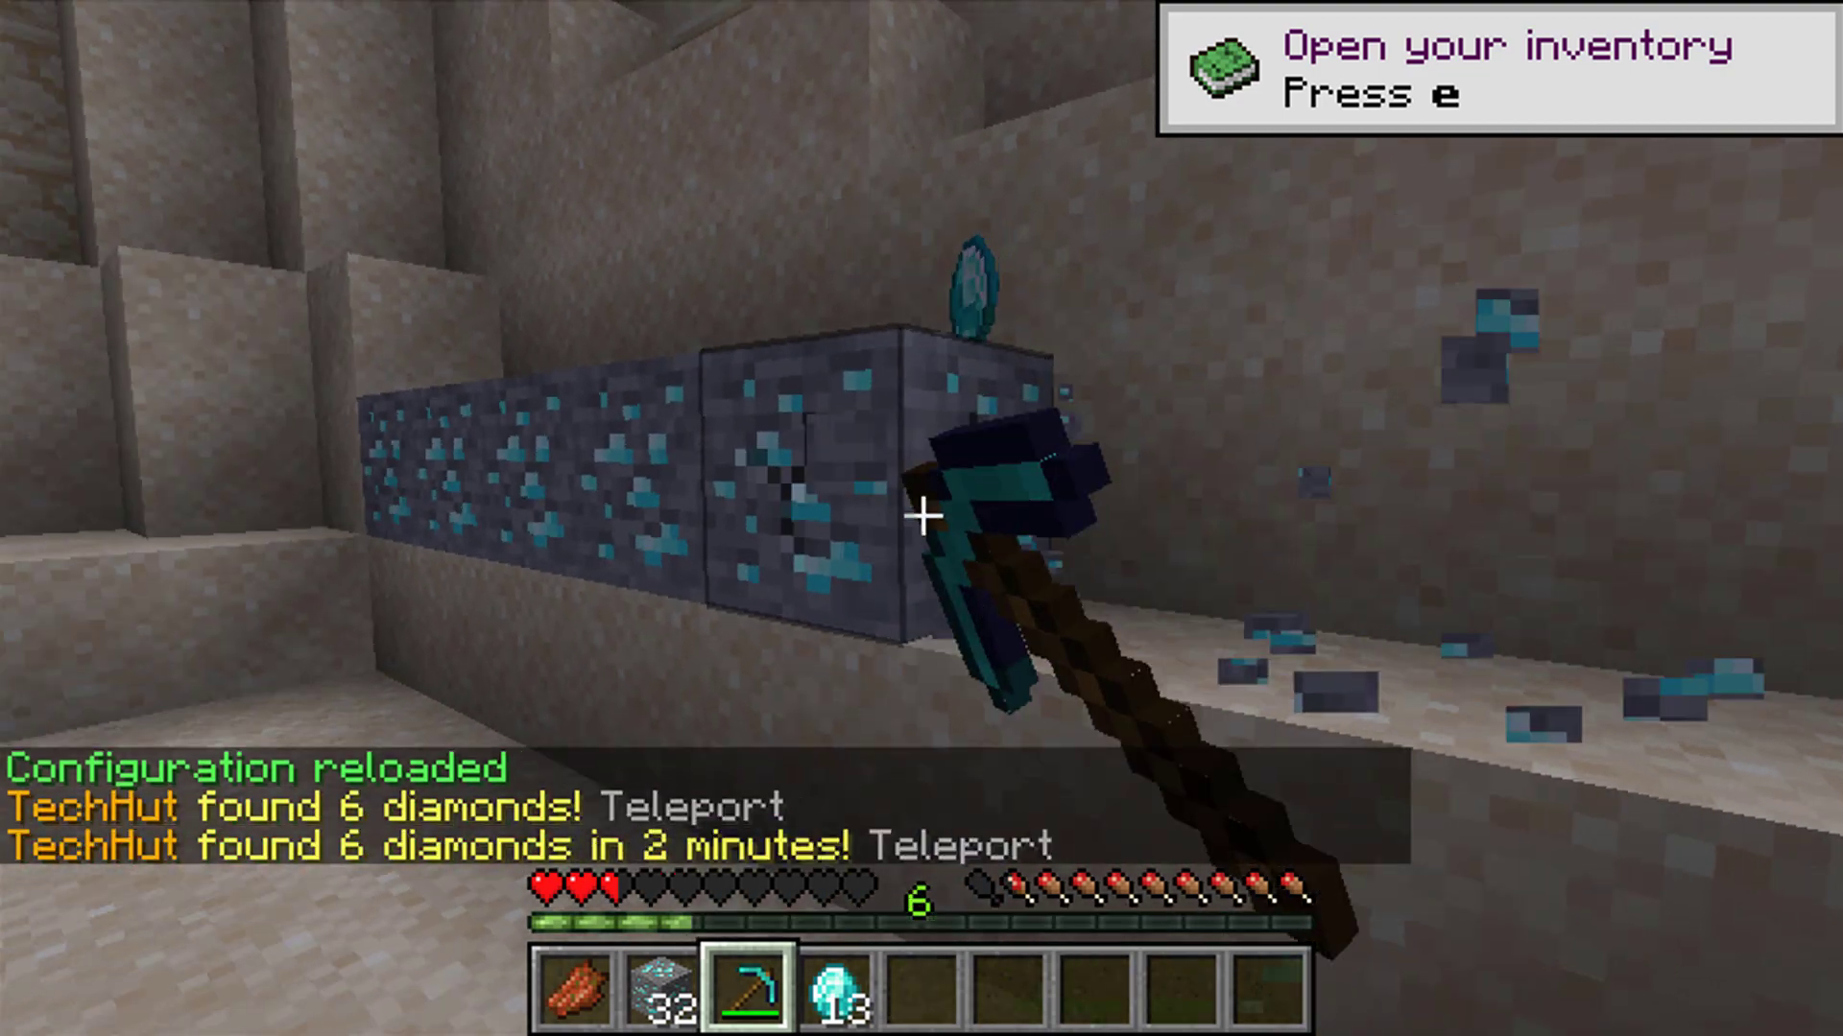
{"action": "left_click", "coordinate": [922, 517]}
{"action": "key", "text": "w"}
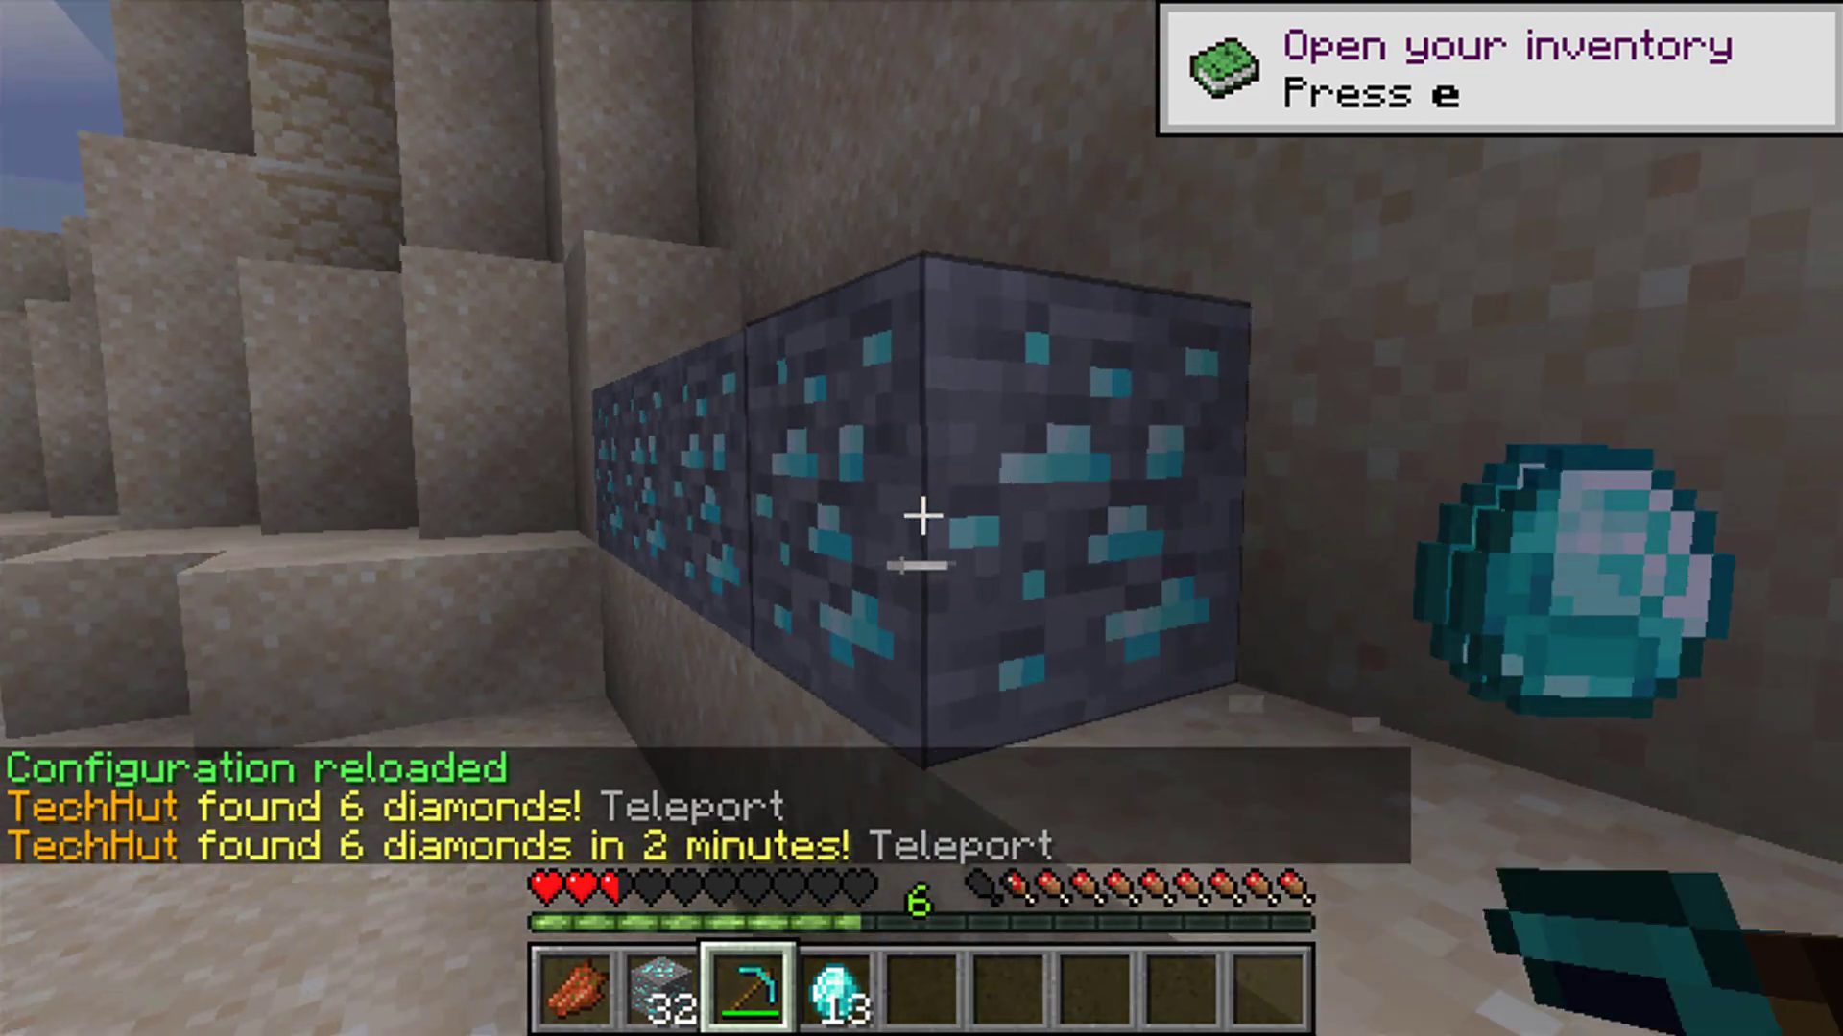
{"action": "key", "text": "e"}
{"action": "key", "text": "e"}
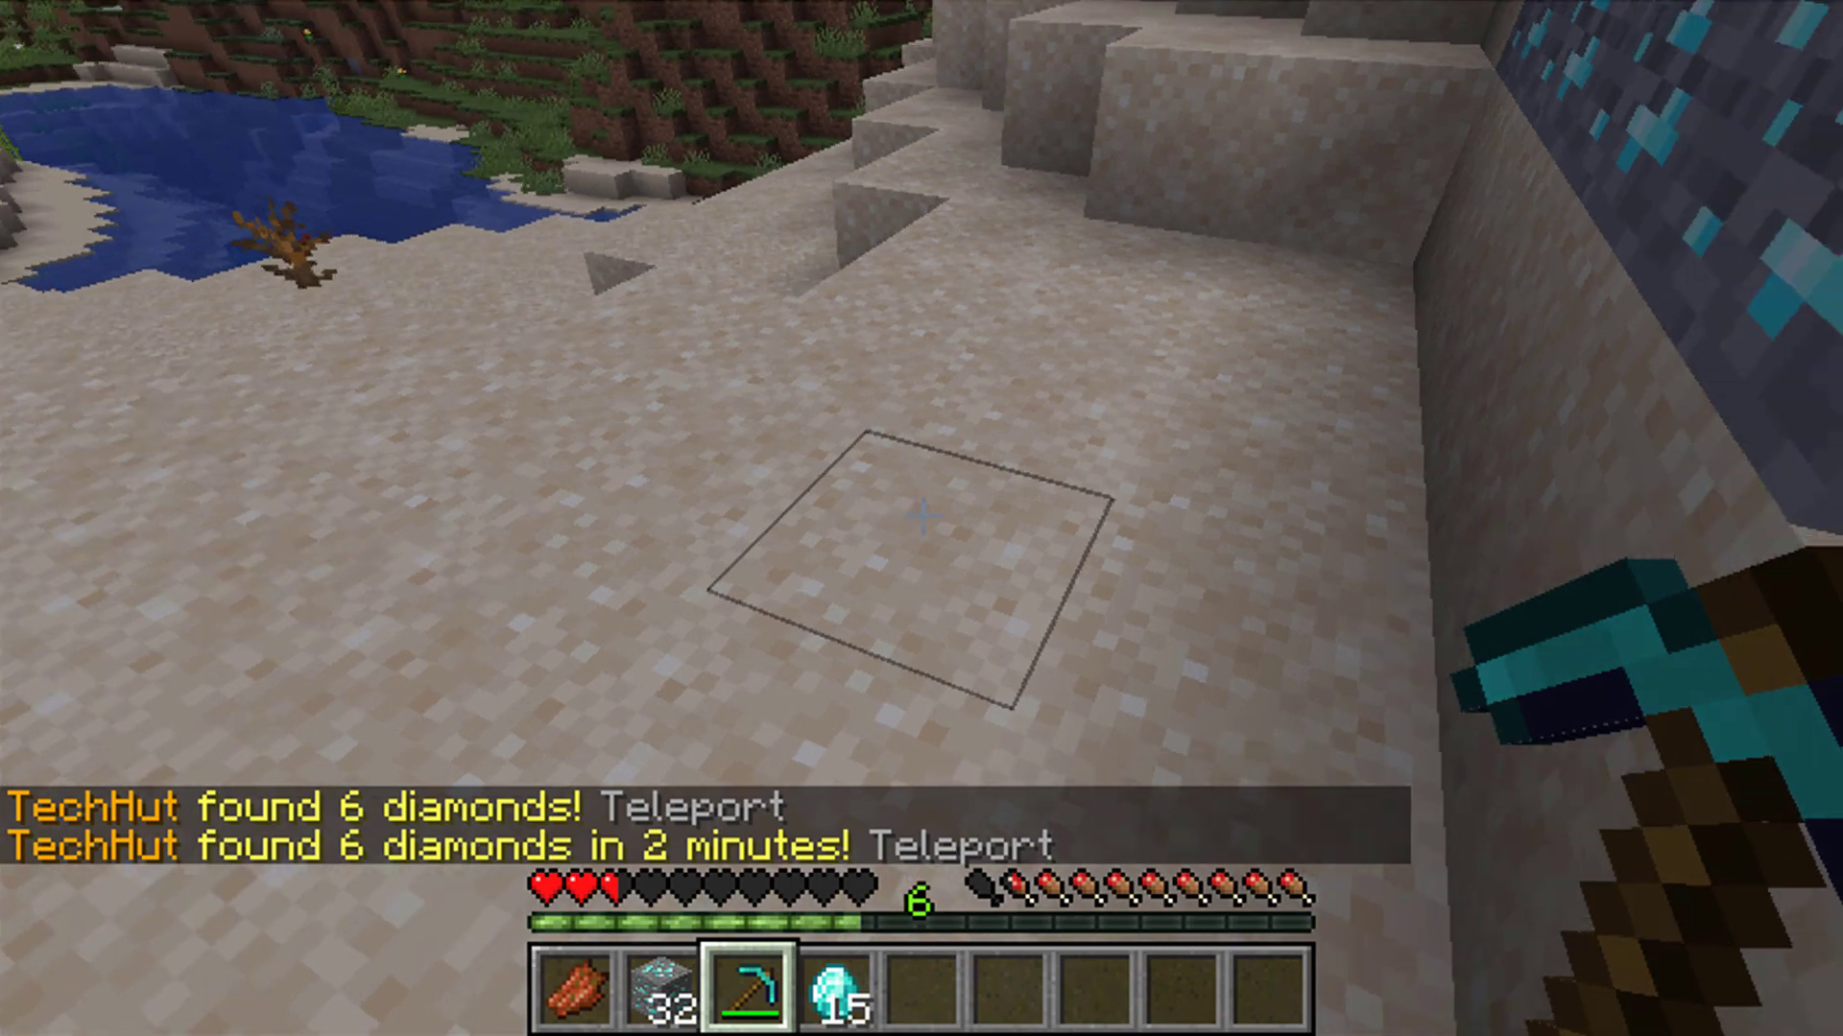
{"action": "left_click", "coordinate": [923, 517]}
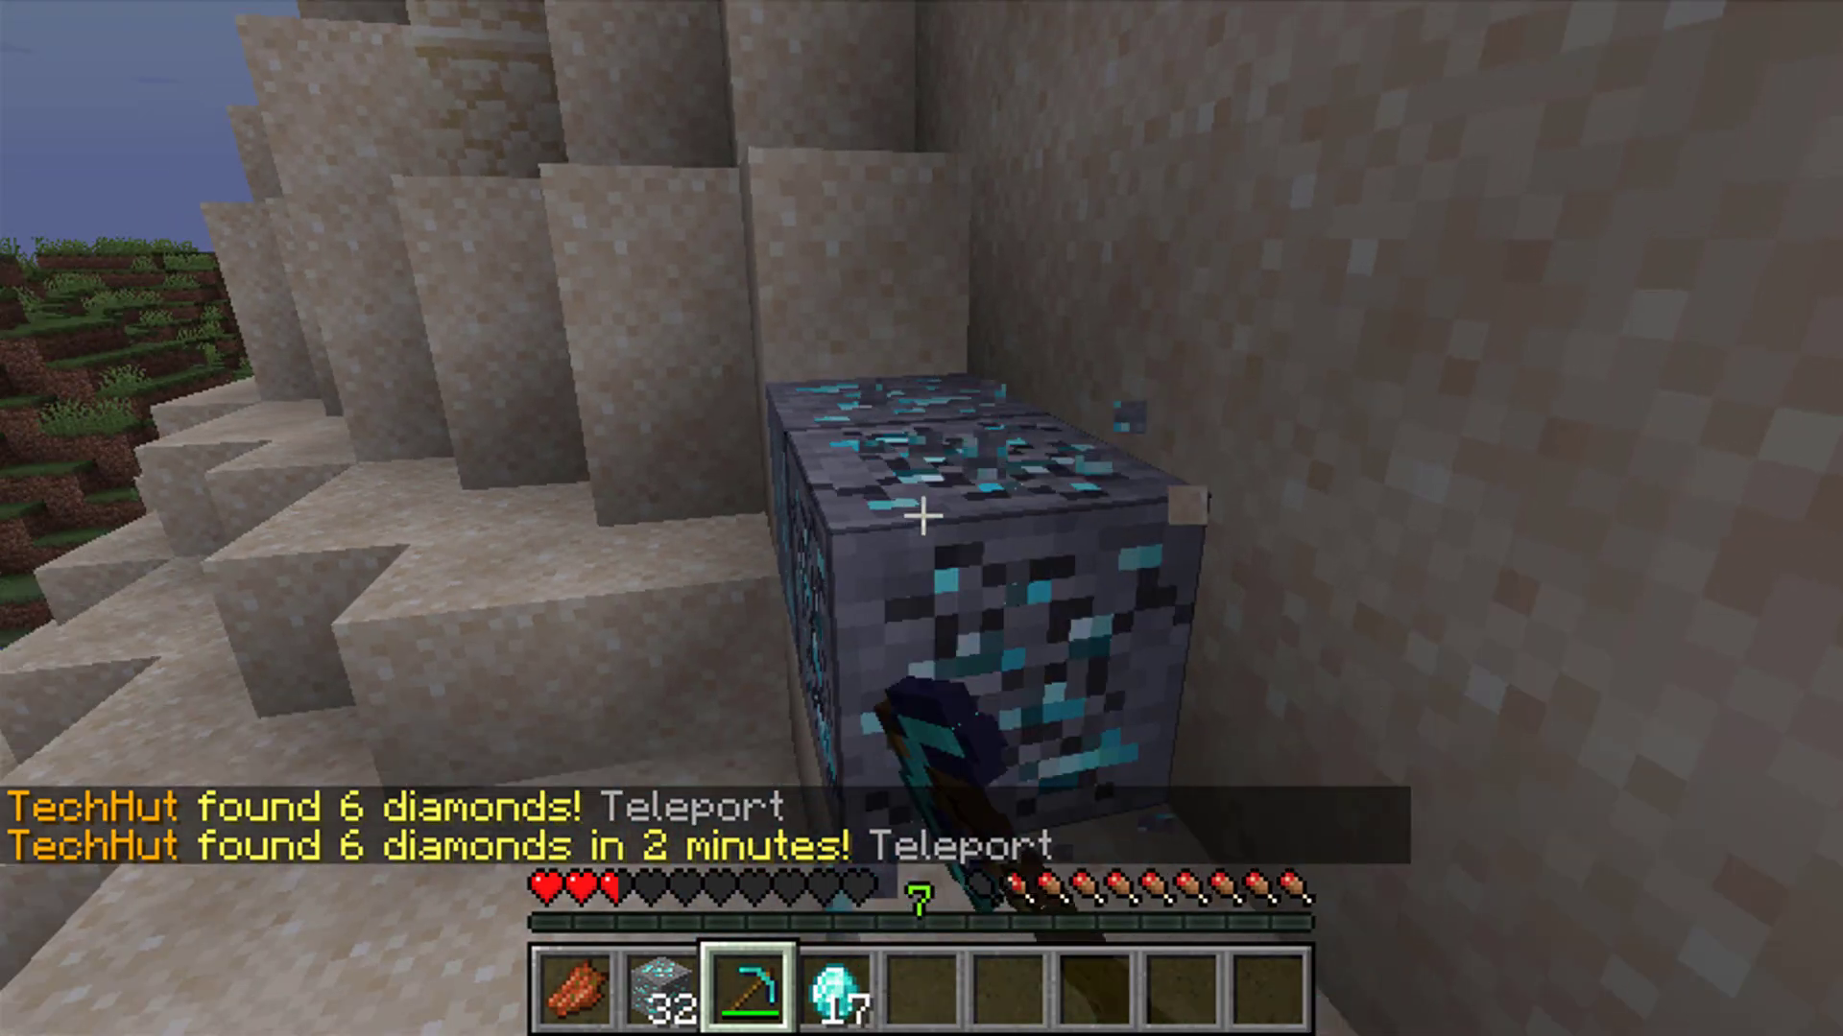
{"action": "left_click", "coordinate": [922, 517]}
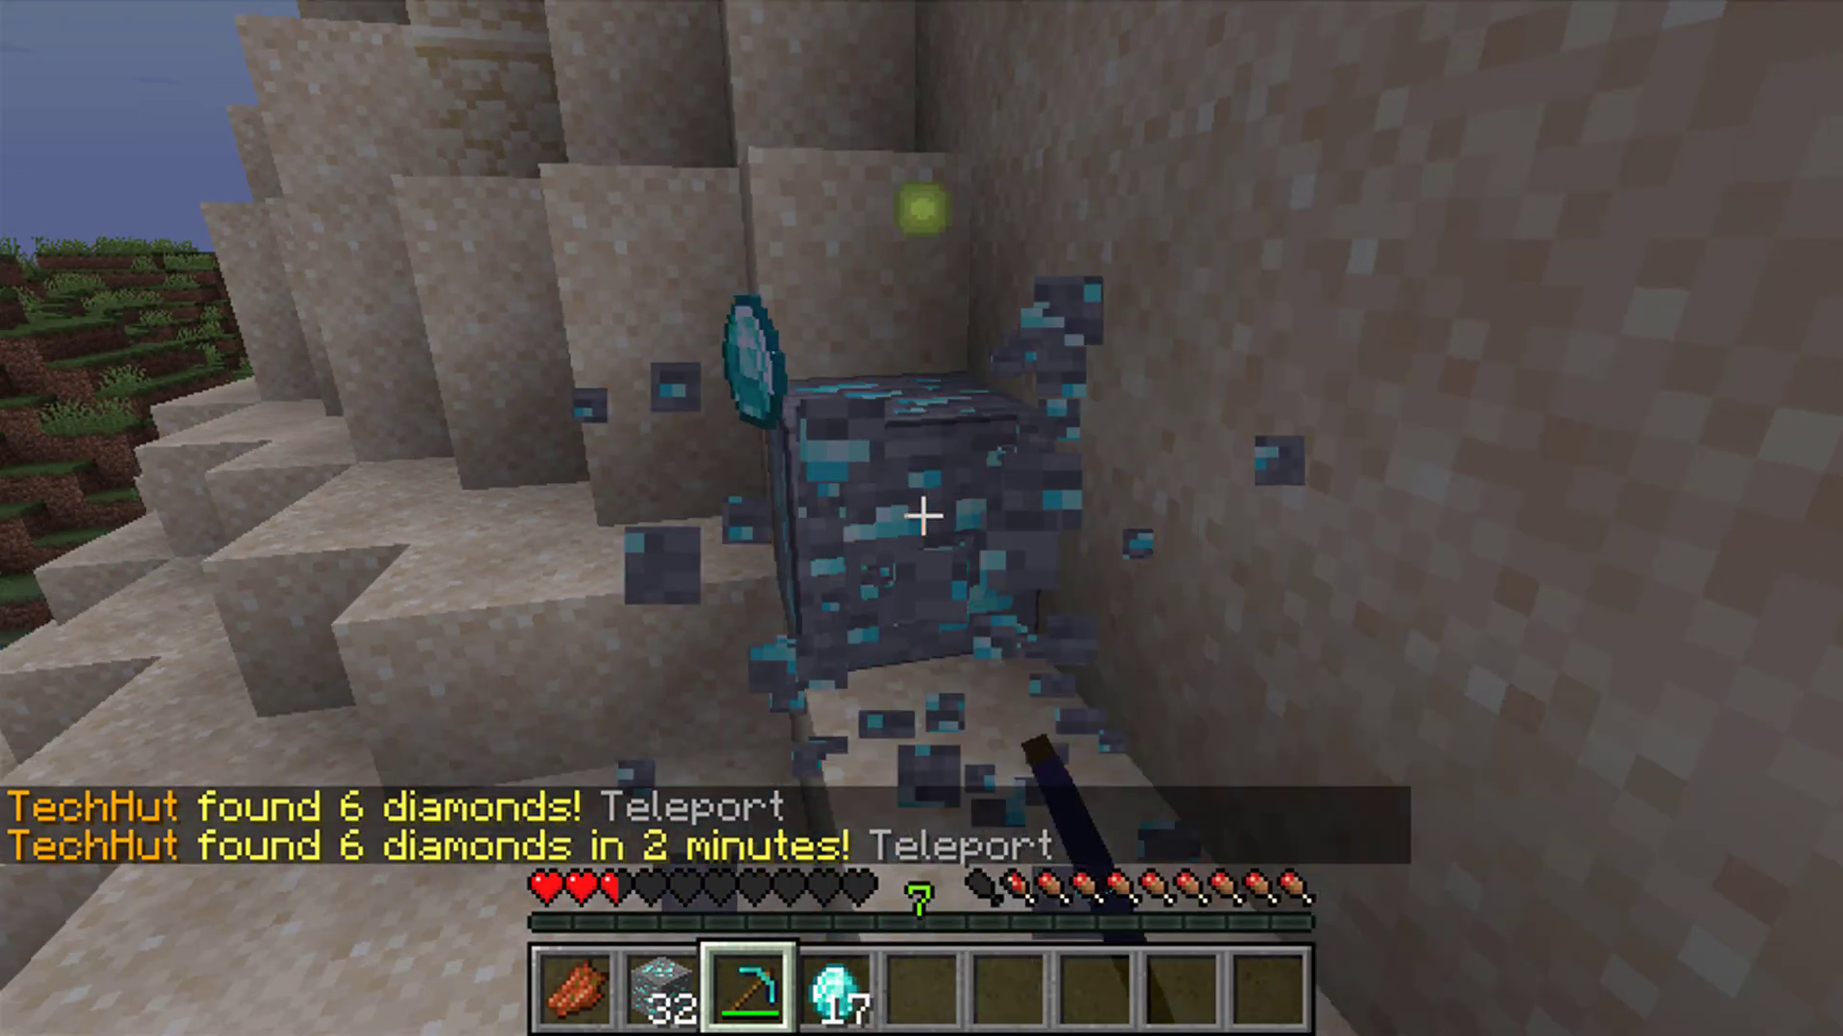
{"action": "left_click", "coordinate": [922, 517]}
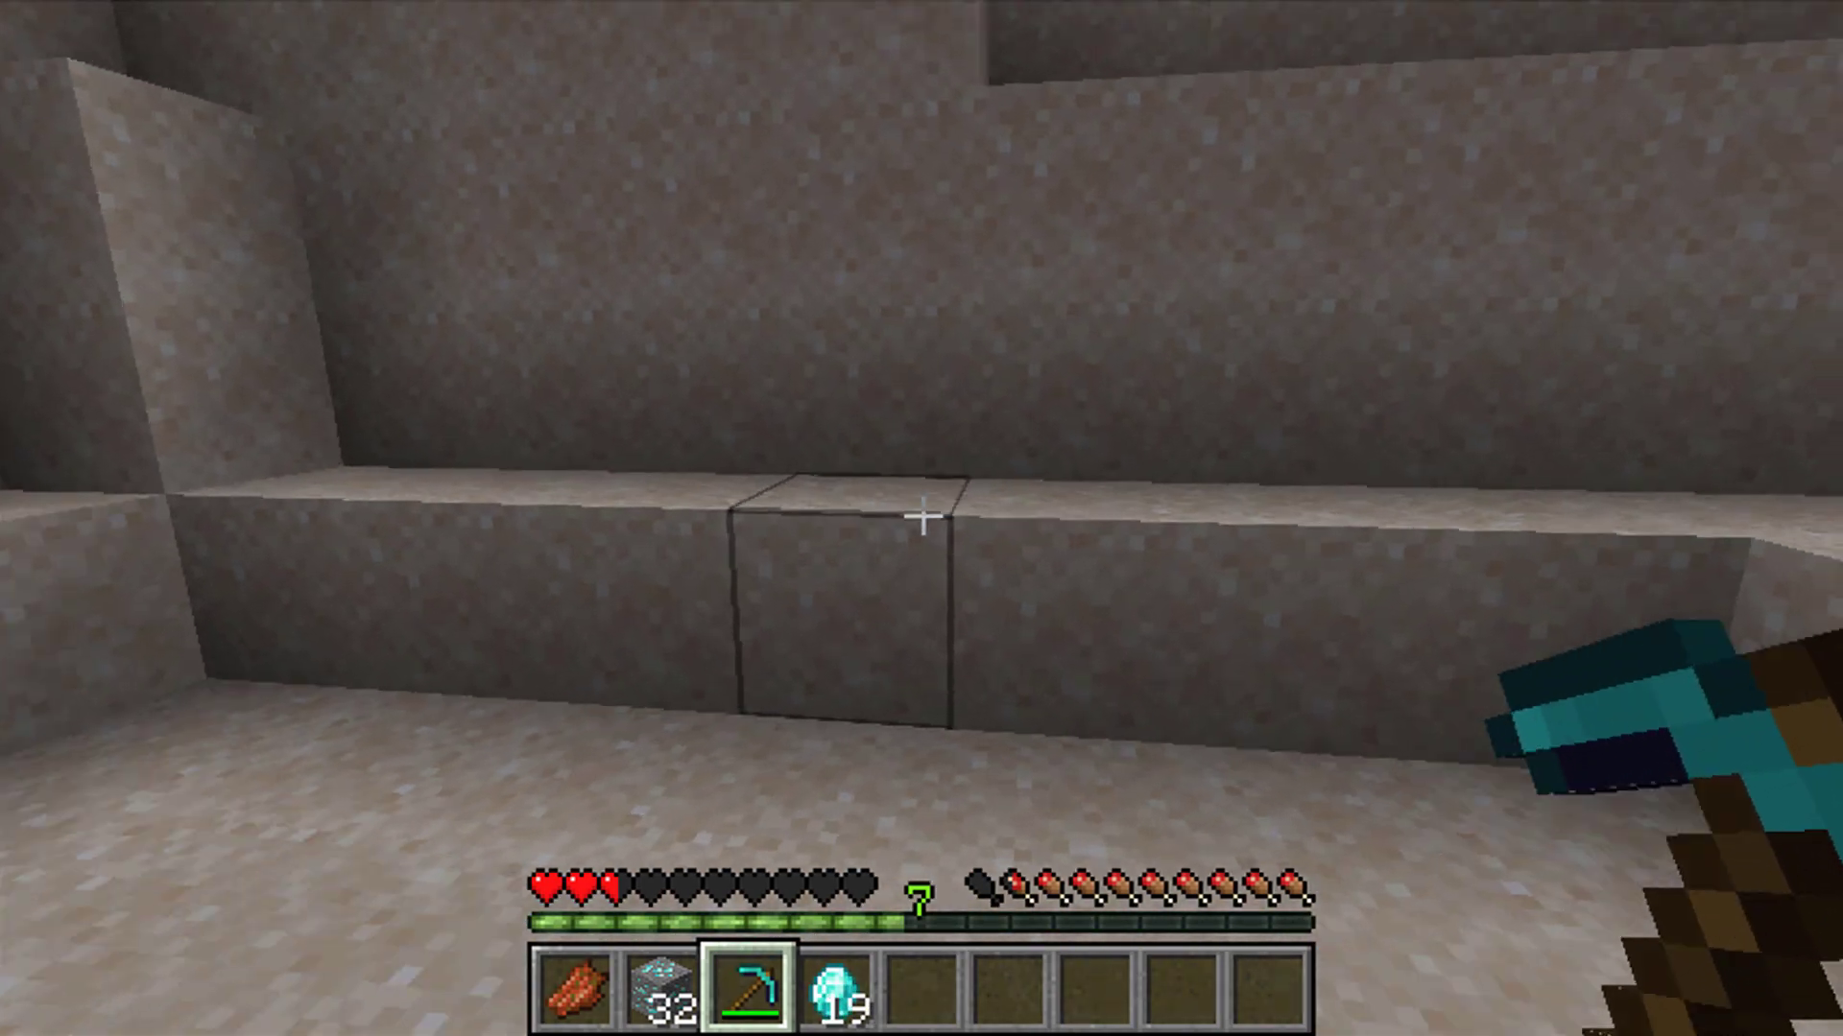
Run /oa stats for the player, showing 19 diamonds and 0 emeralds
{"action": "key", "text": "t"}
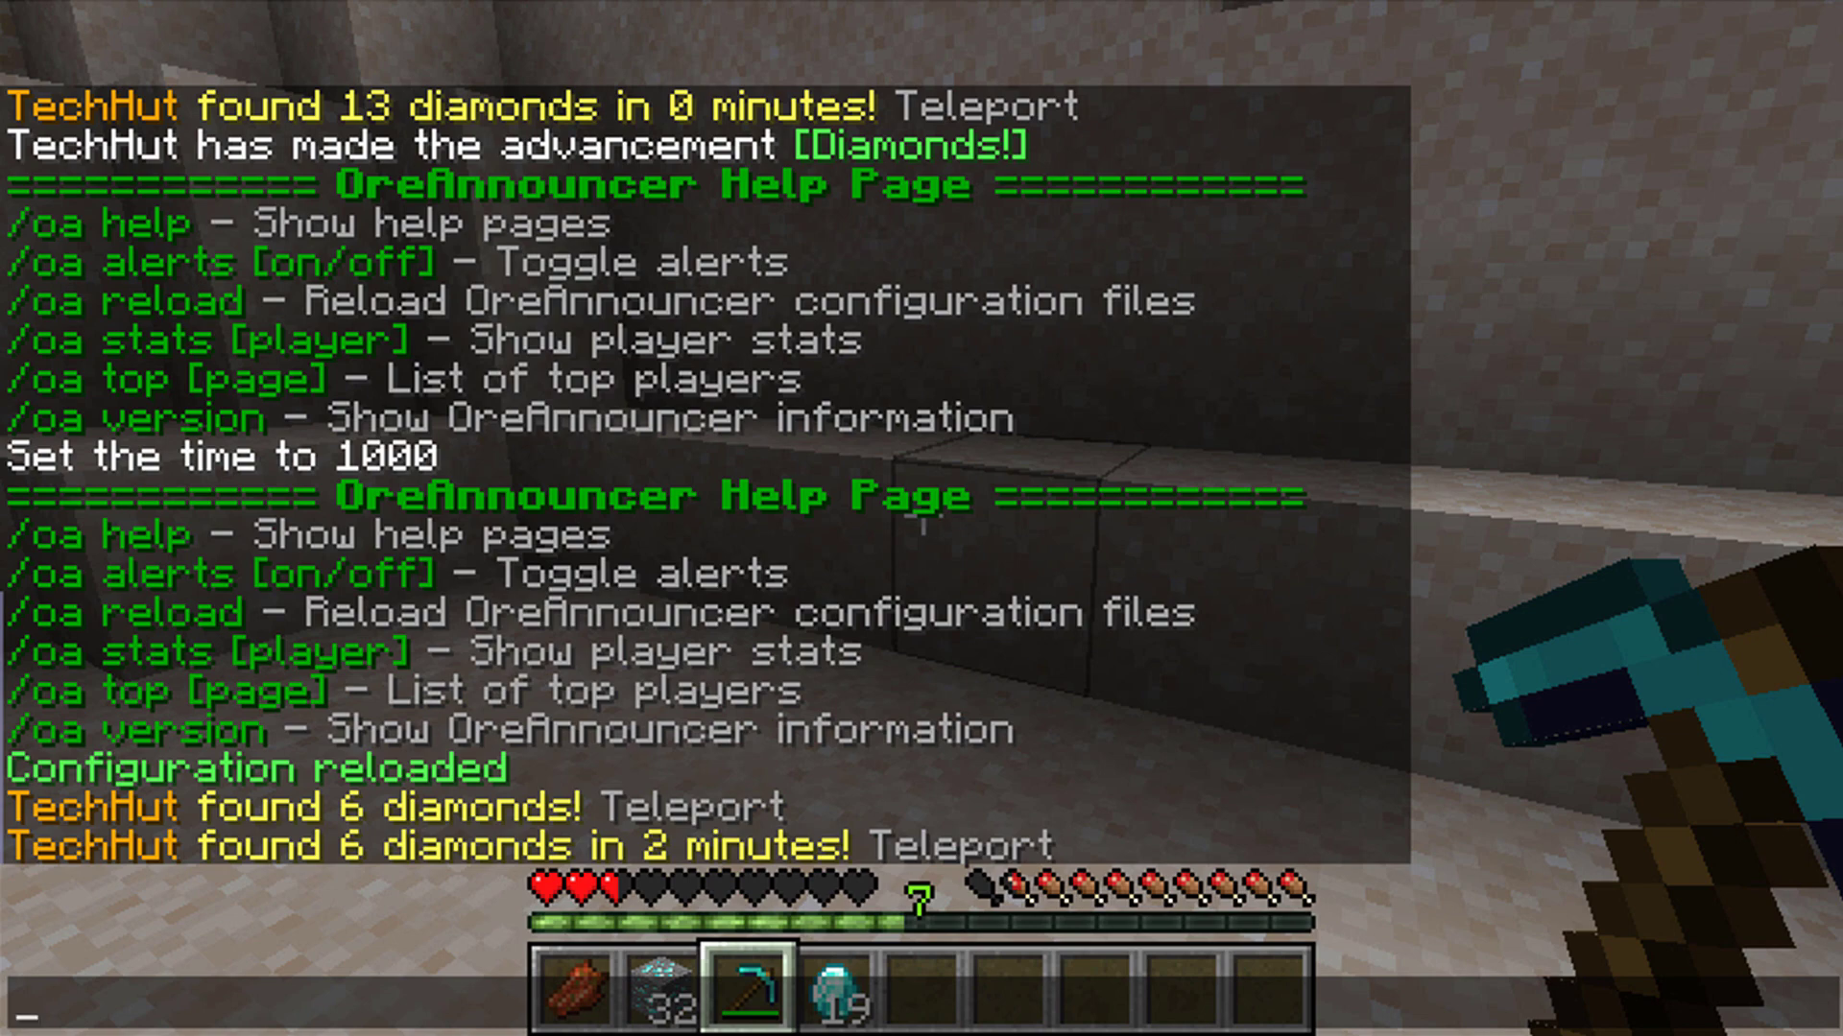
{"action": "type", "text": "/"}
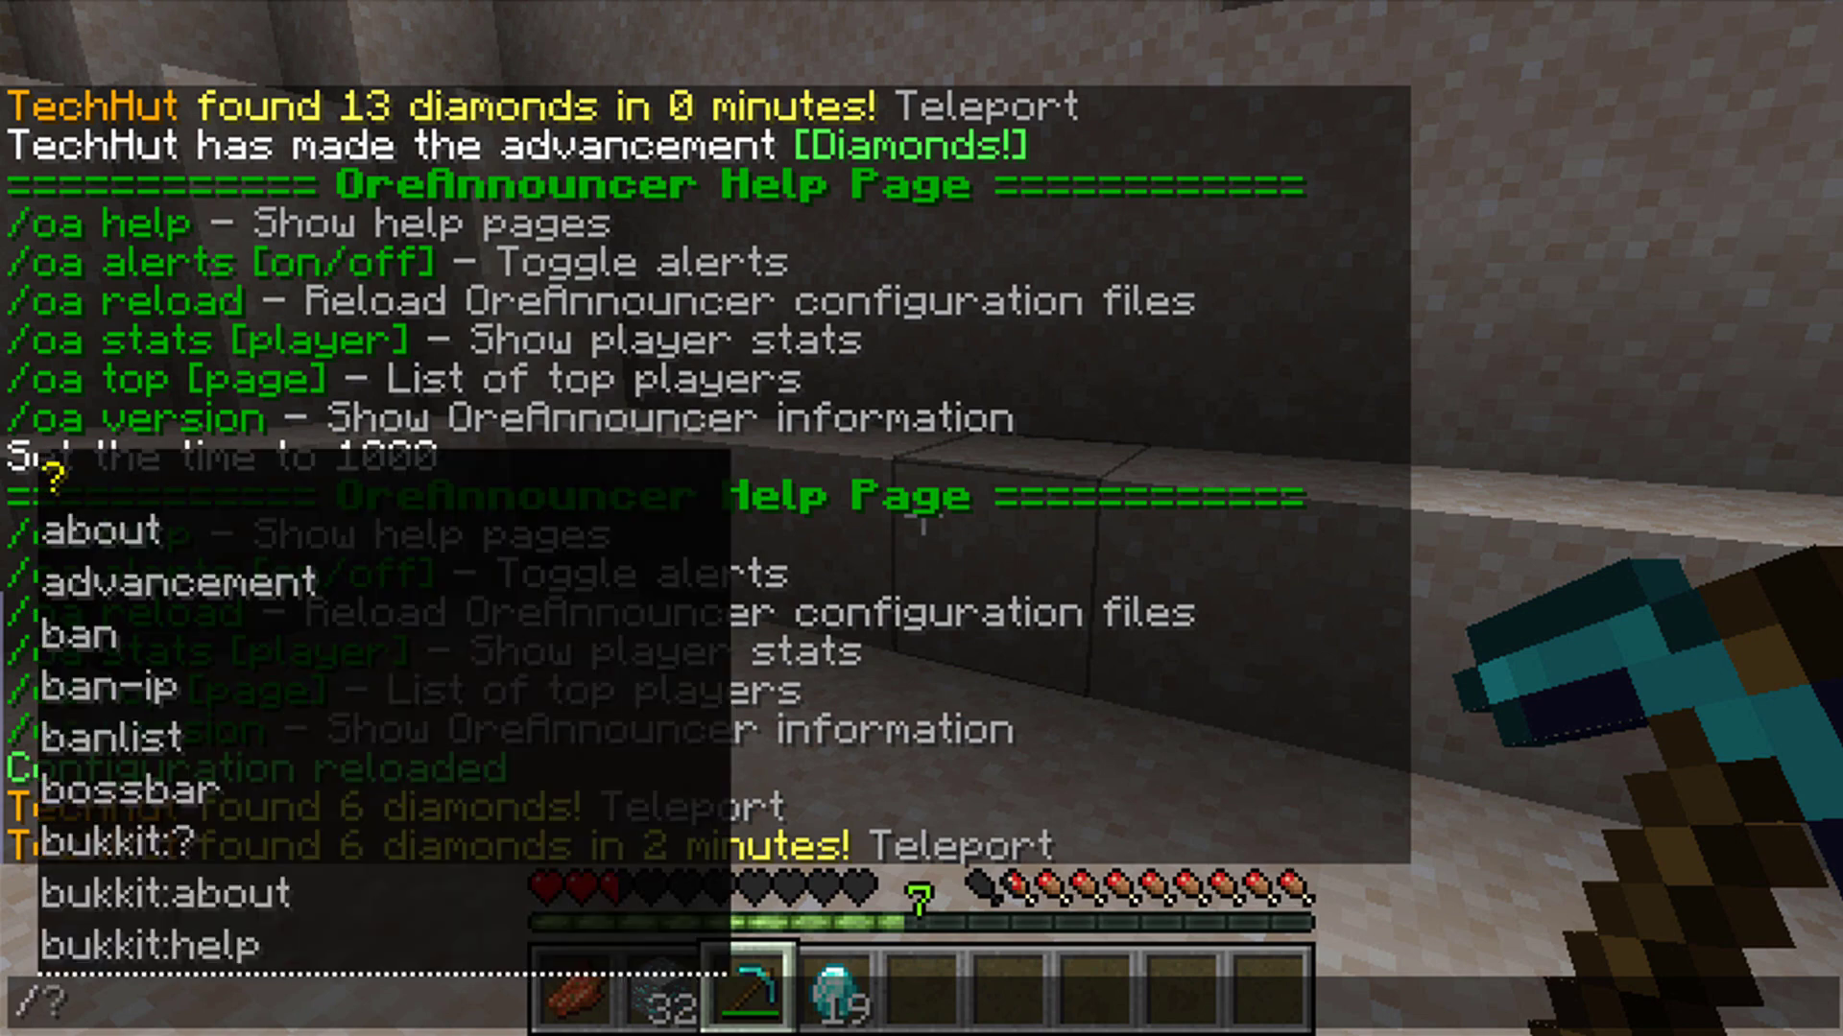
{"action": "type", "text": "oa st"}
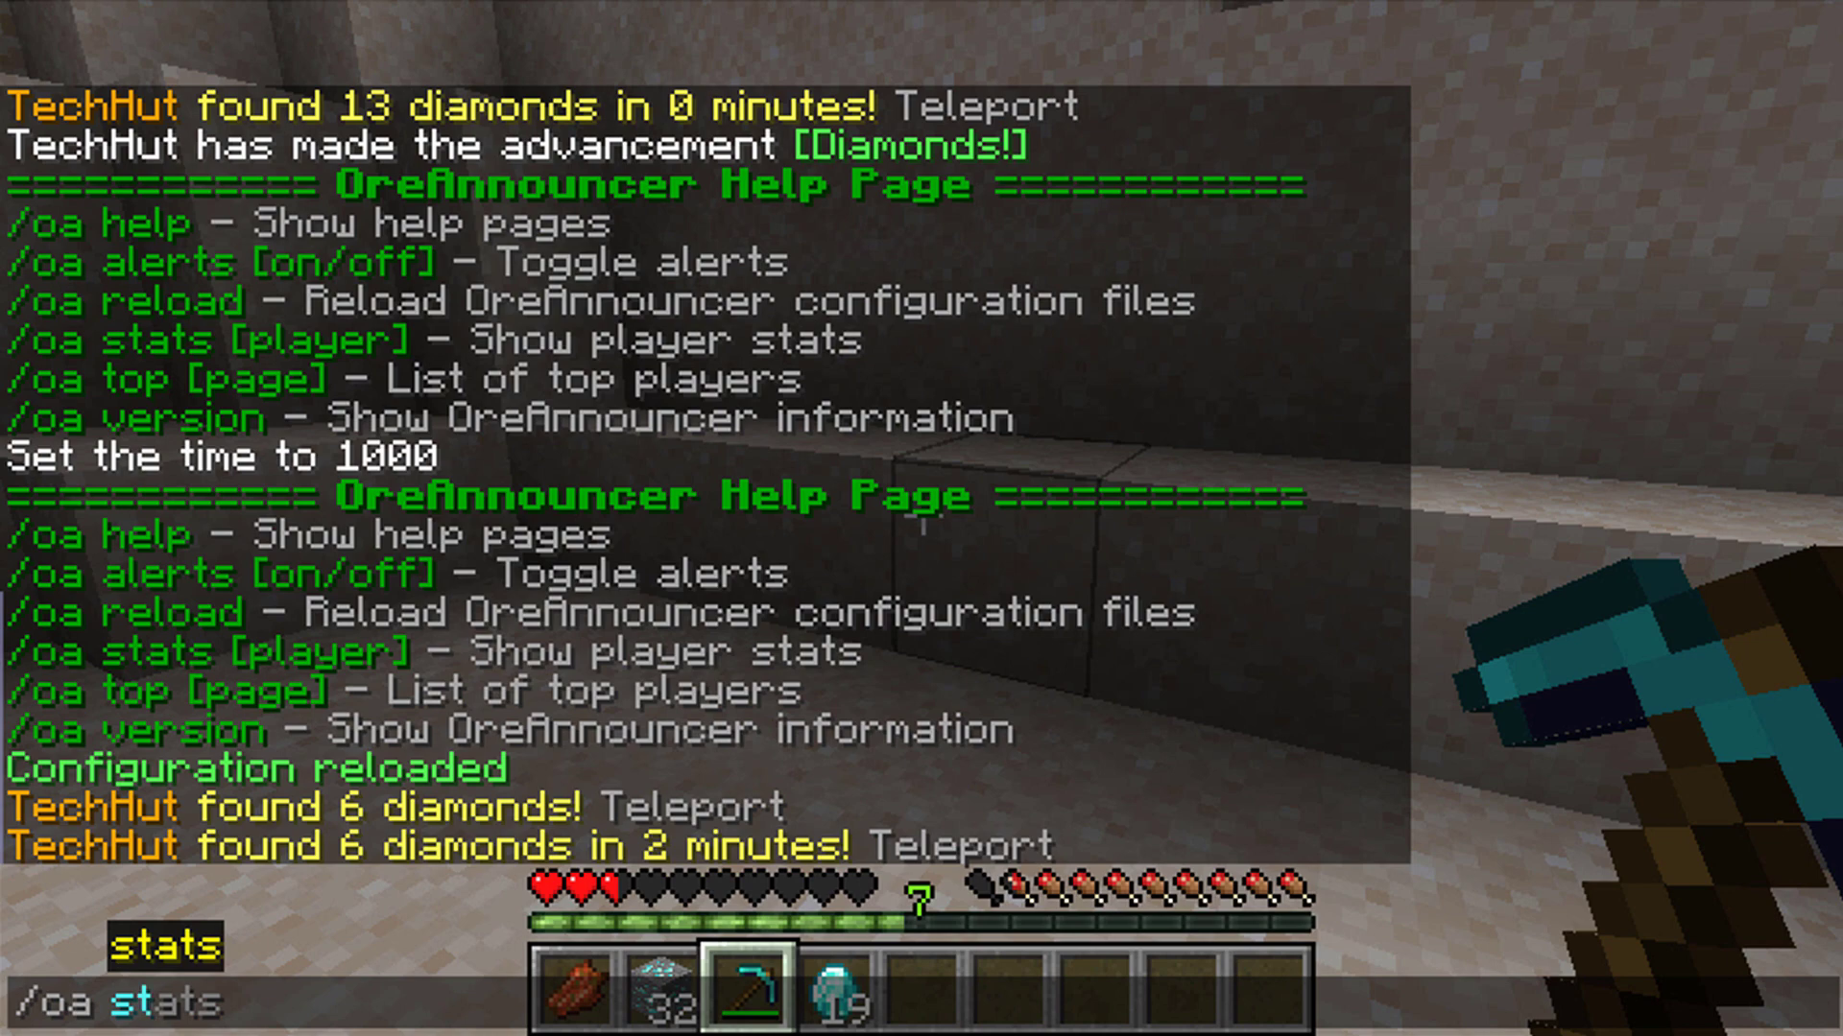
{"action": "type", "text": "ats "}
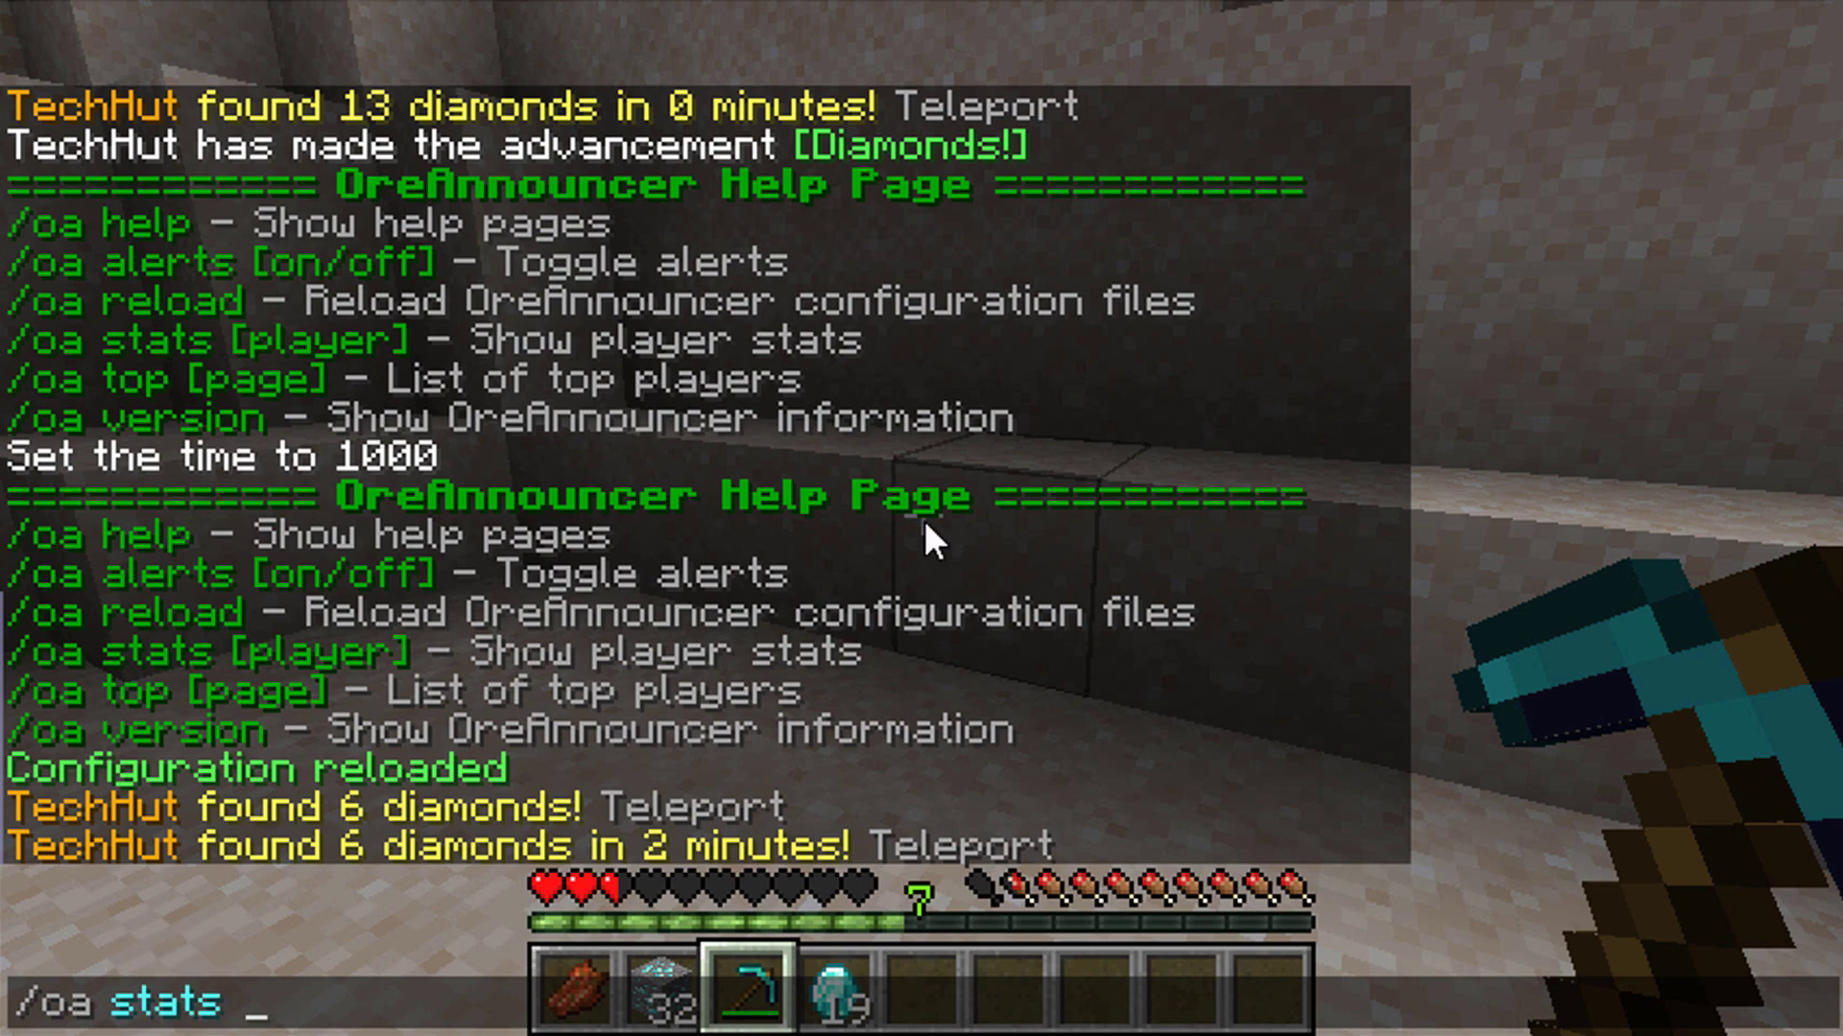
{"action": "type", "text": "techhut"}
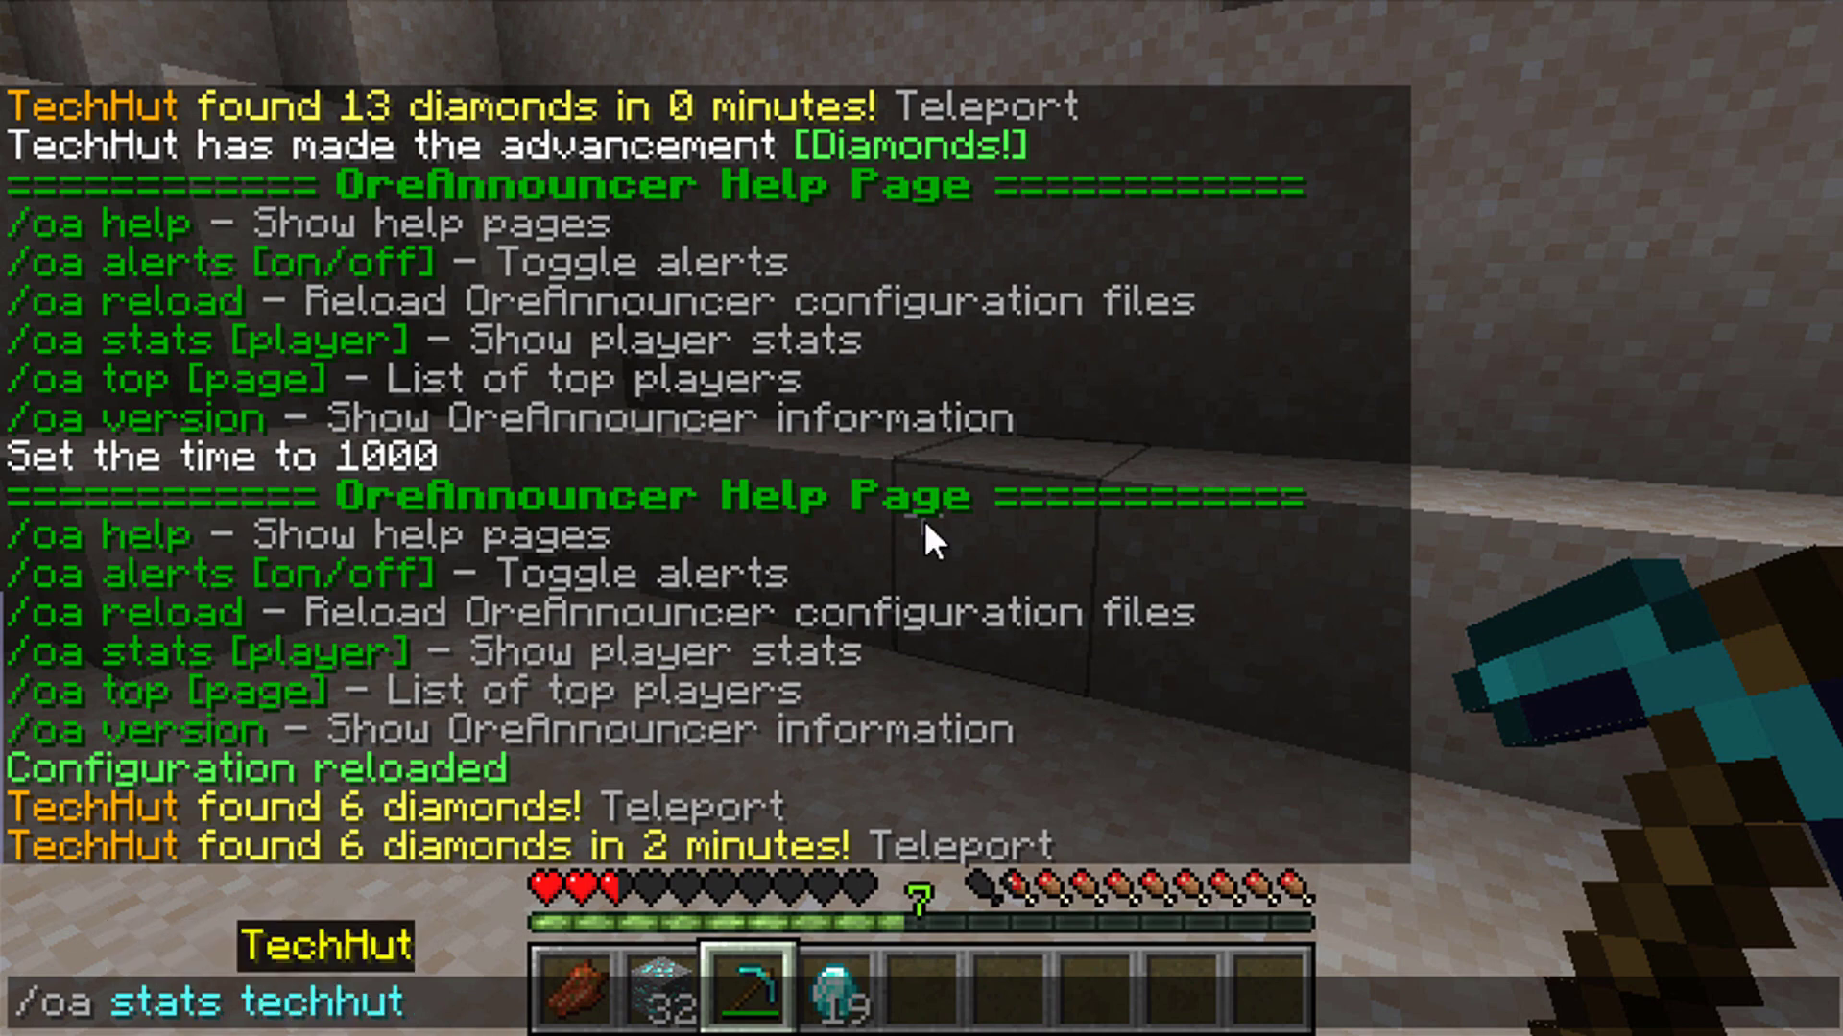
{"action": "key", "text": "Return"}
Run /oa top to list Top Players, crediting the player with 19 blocks
{"action": "key", "text": "t"}
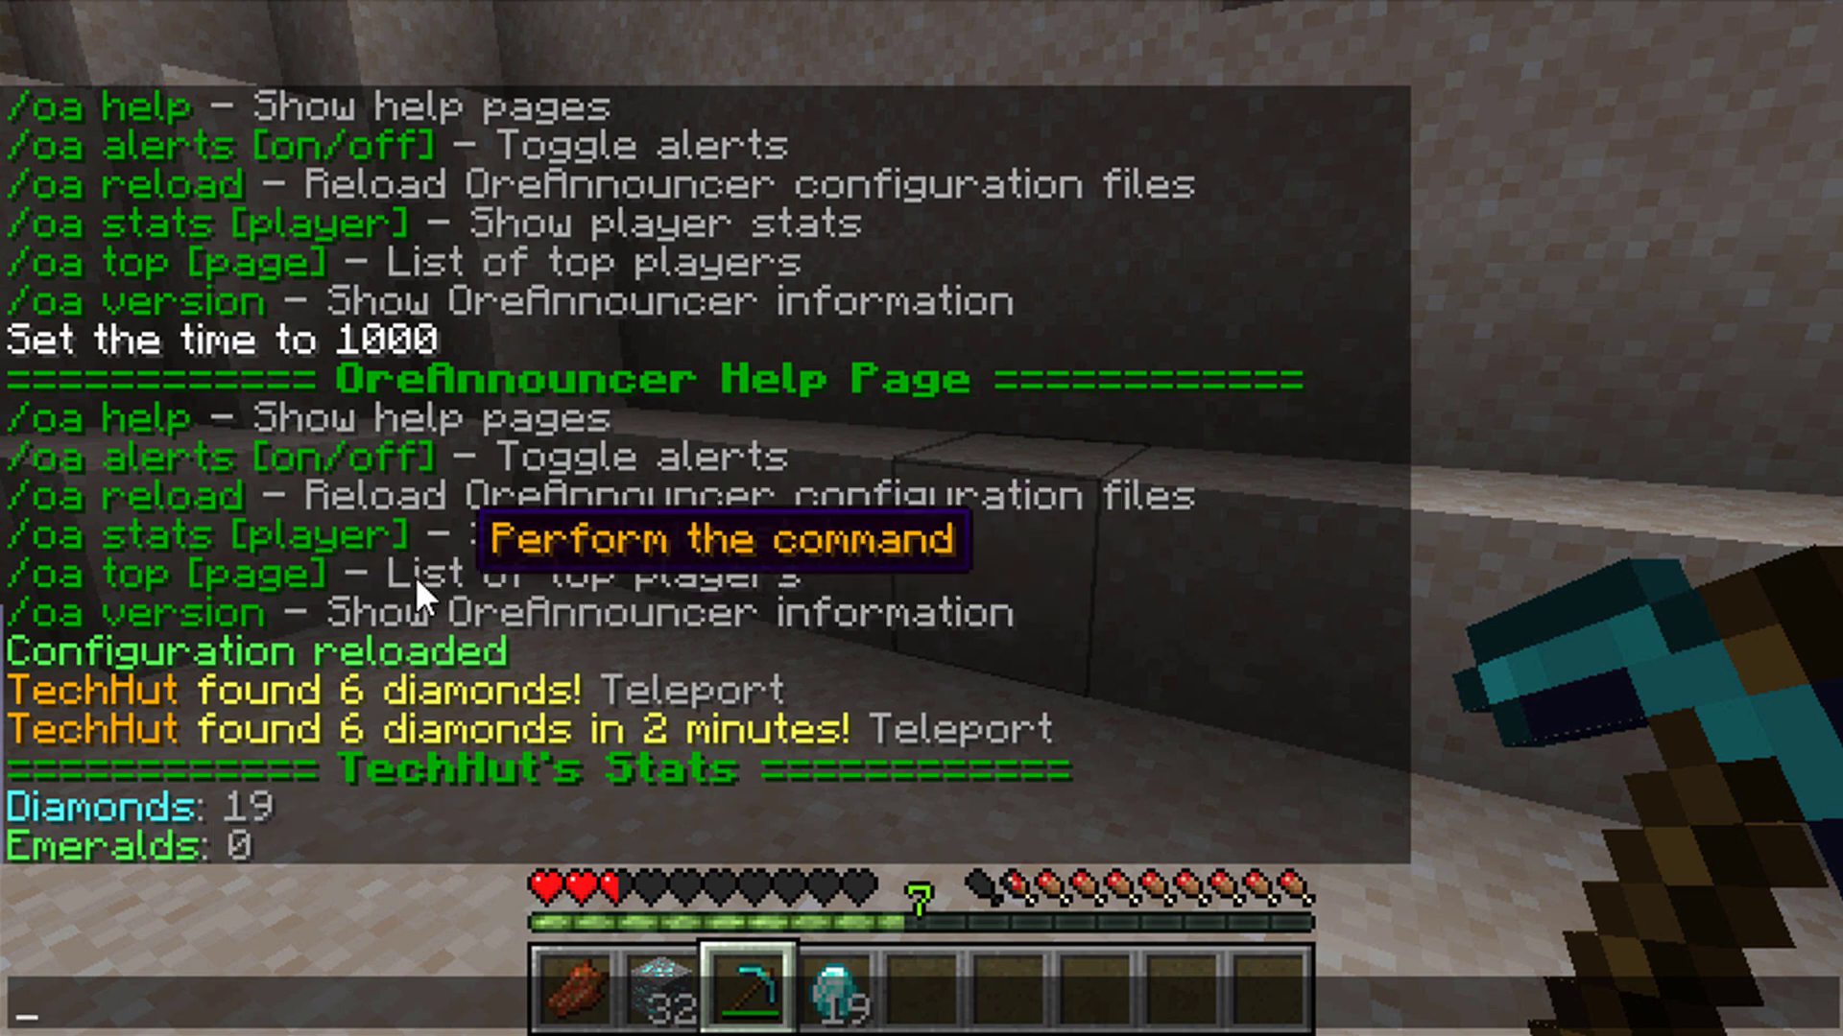
{"action": "type", "text": "/t"}
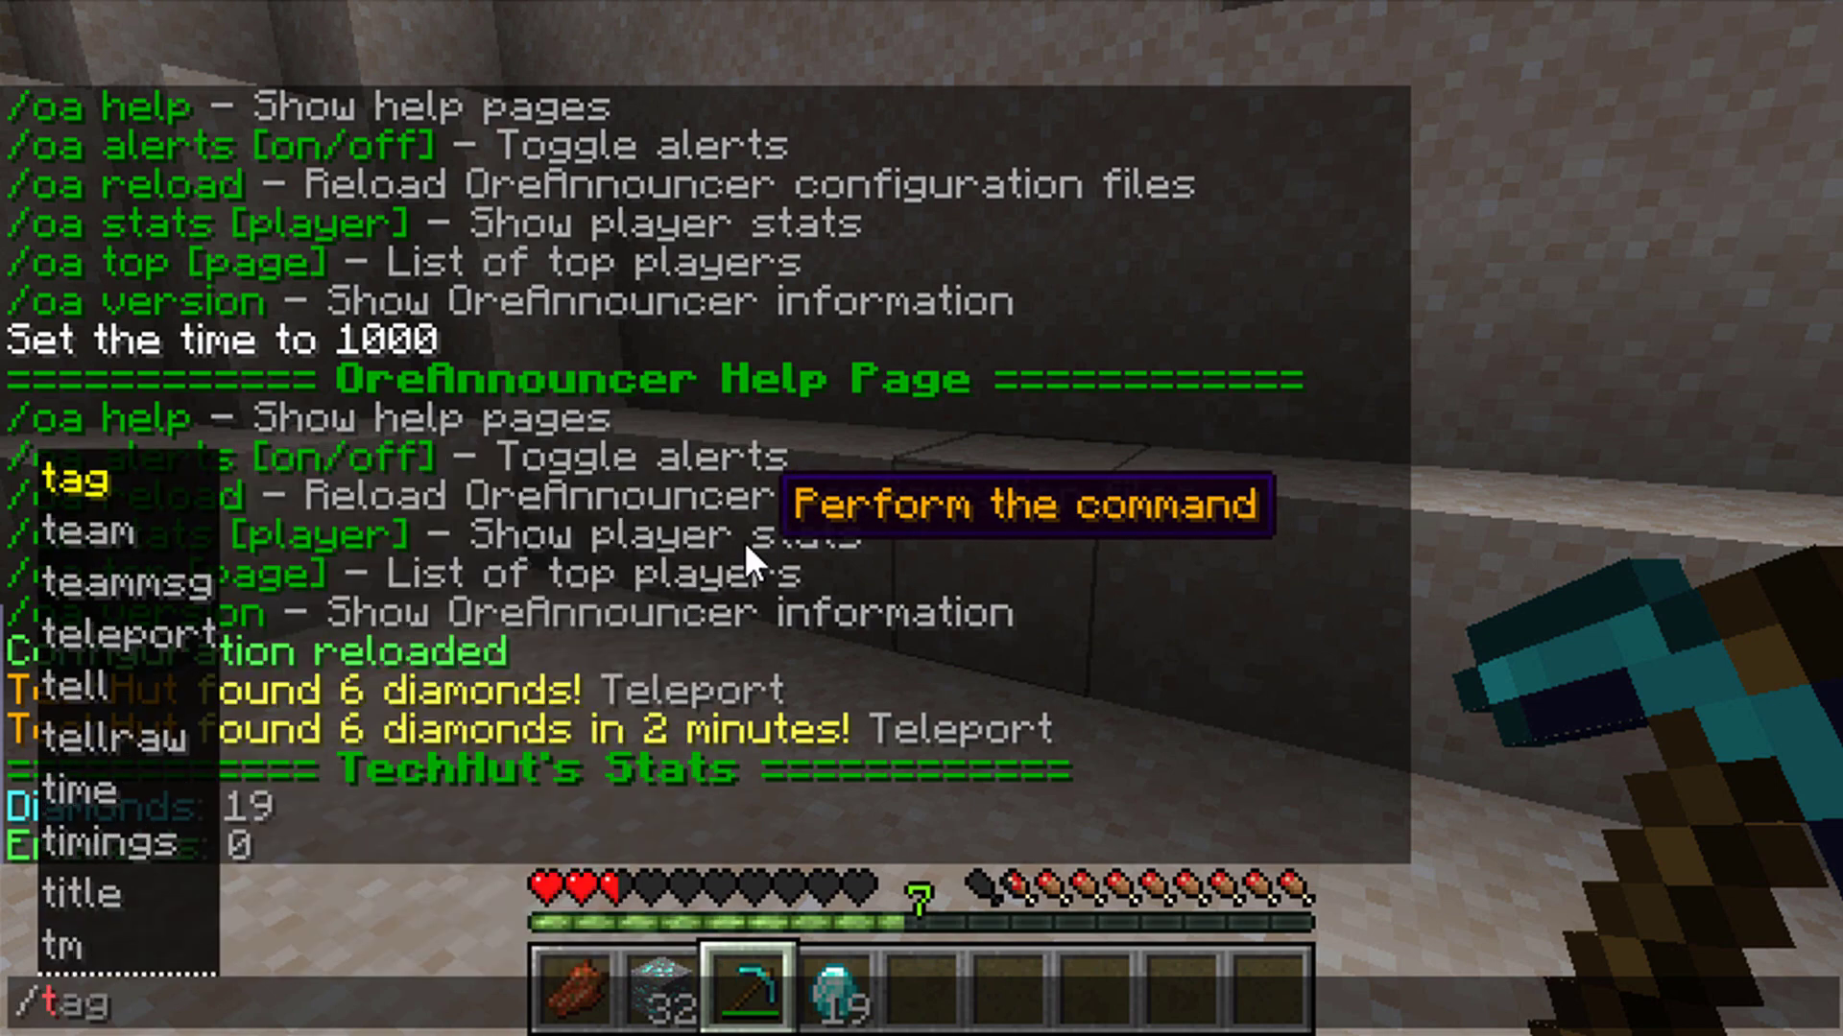
{"action": "key", "text": "BackSpace"}
{"action": "type", "text": "os top"}
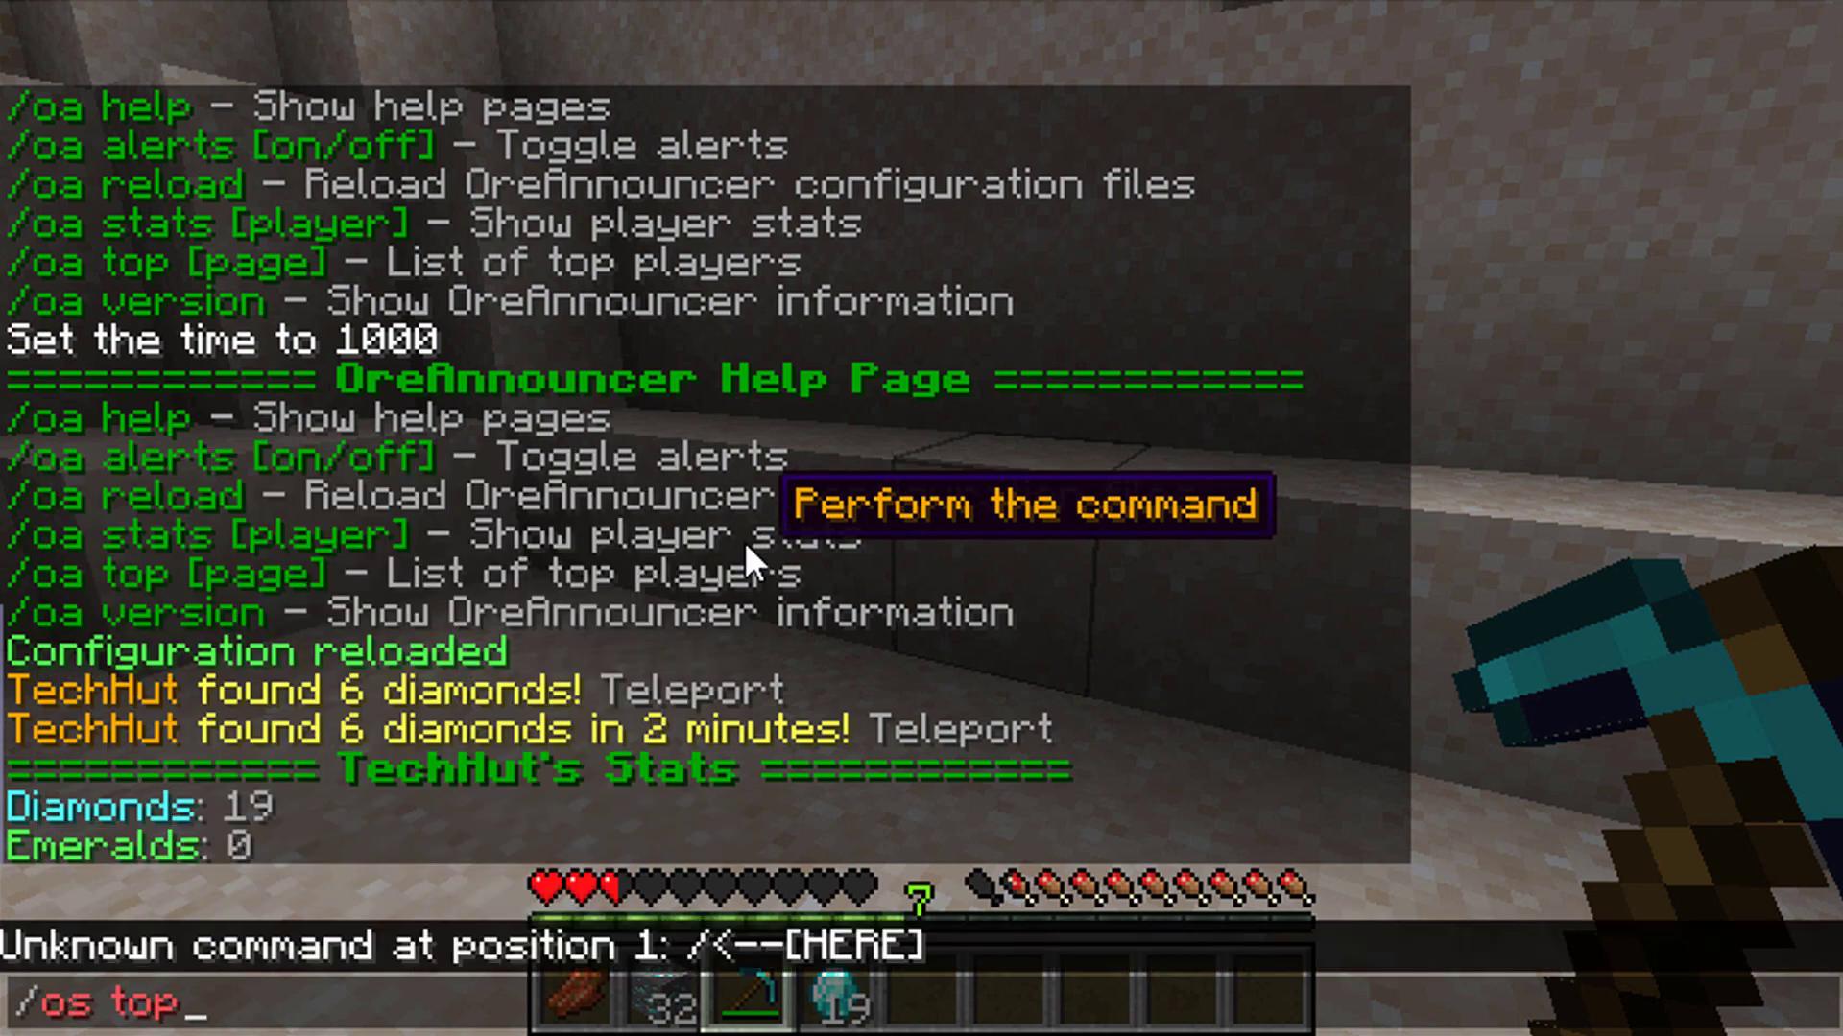
{"action": "key", "text": "BackSpace"}
{"action": "key", "text": "BackSpace"}
{"action": "key", "text": "BackSpace"}
{"action": "key", "text": "BackSpace"}
{"action": "key", "text": "BackSpace"}
{"action": "key", "text": "BackSpace"}
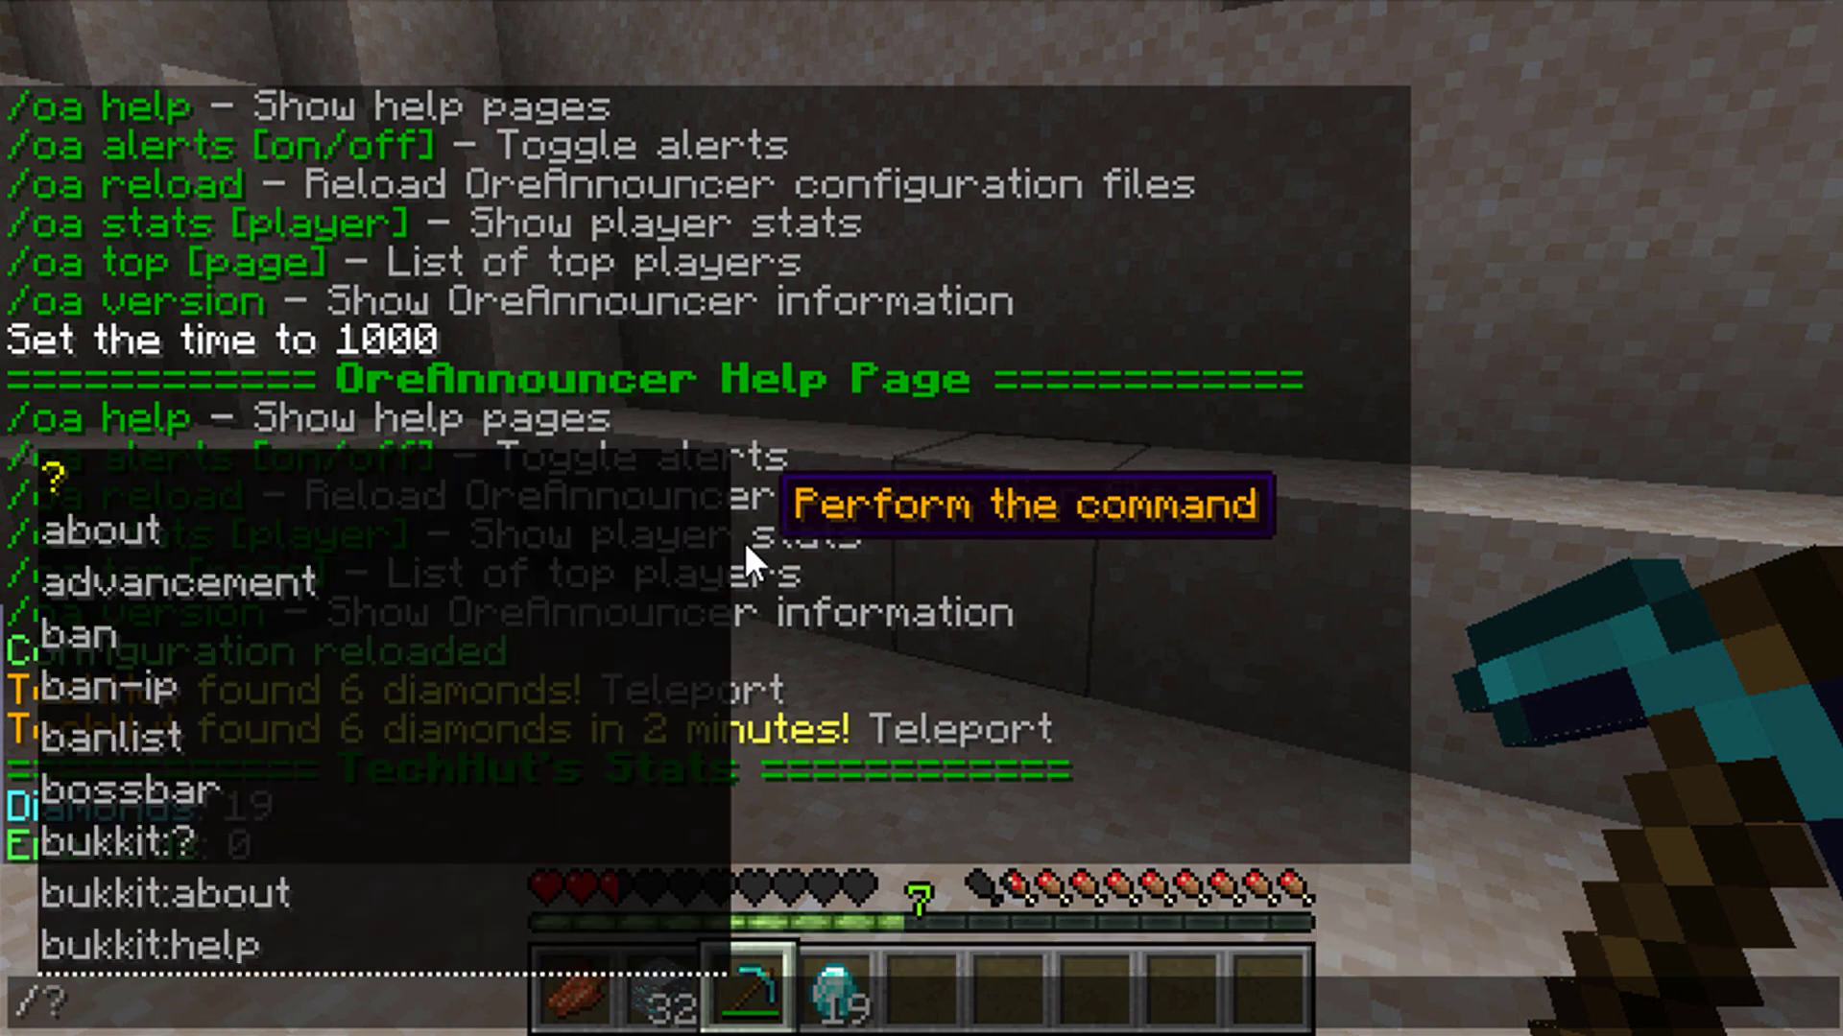
{"action": "type", "text": "oa top"}
{"action": "key", "text": "Return"}
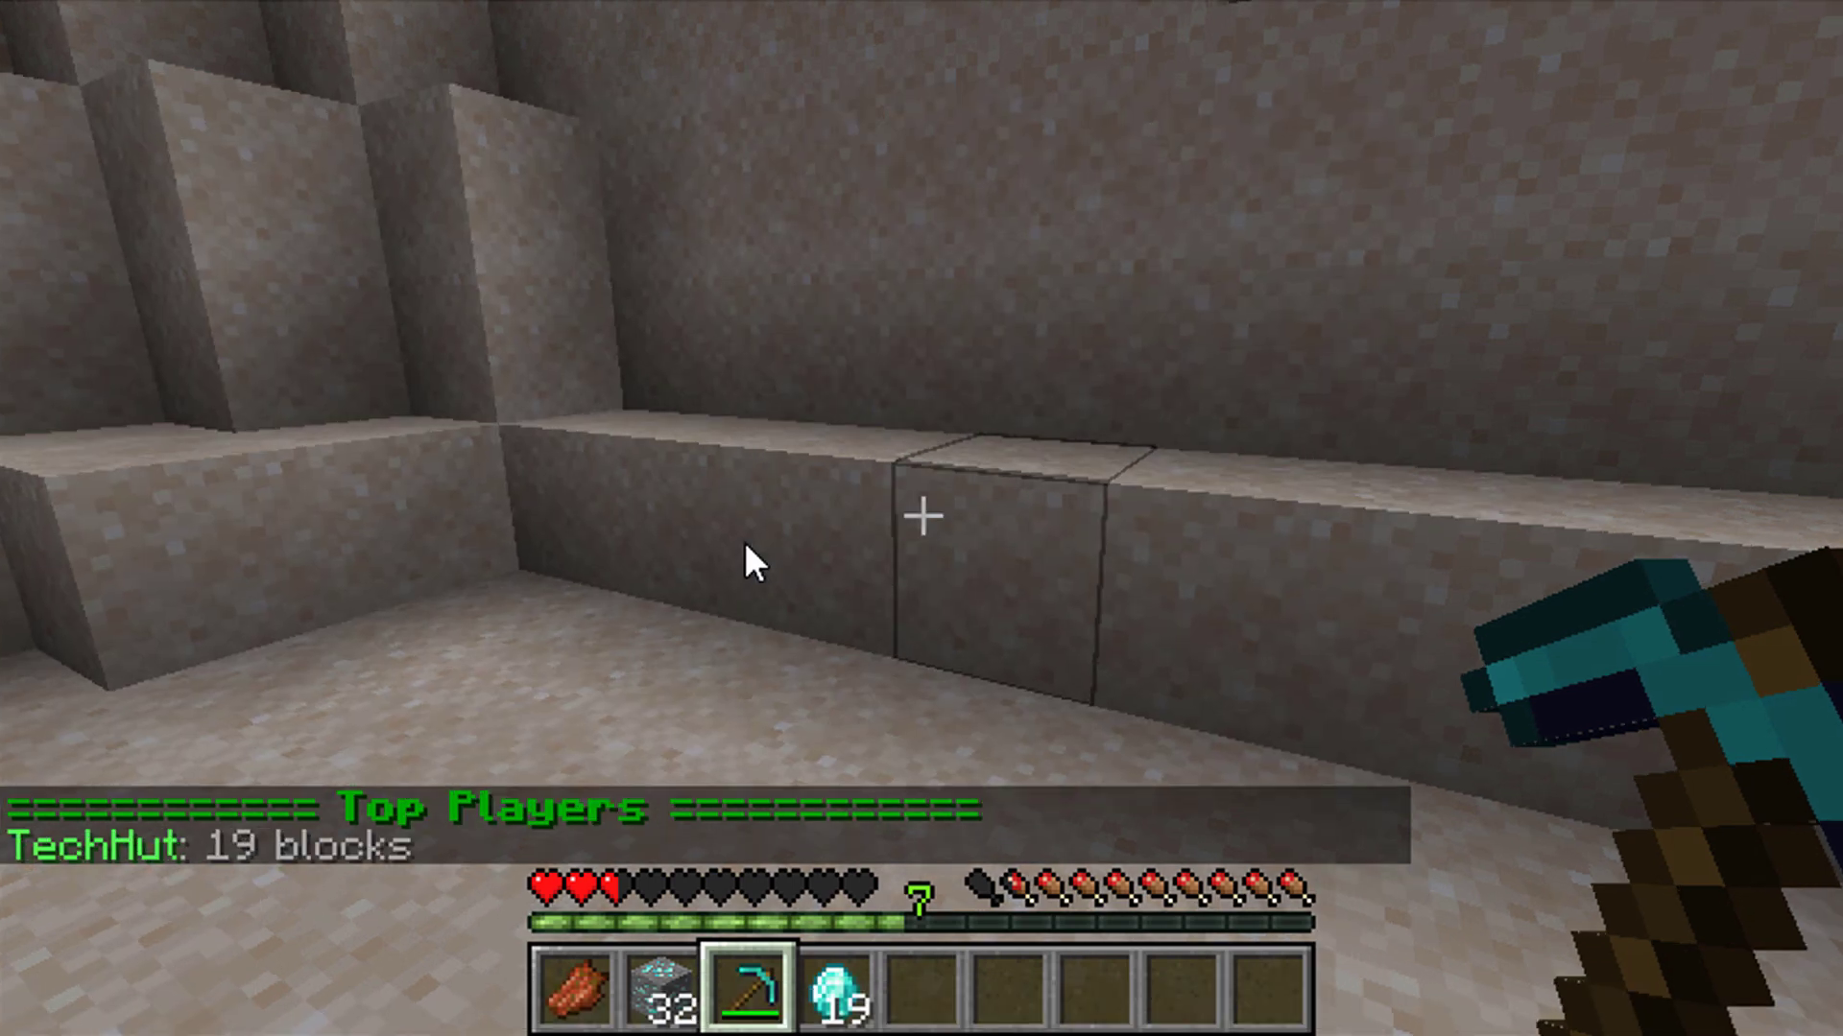
{"action": "key", "text": "t"}
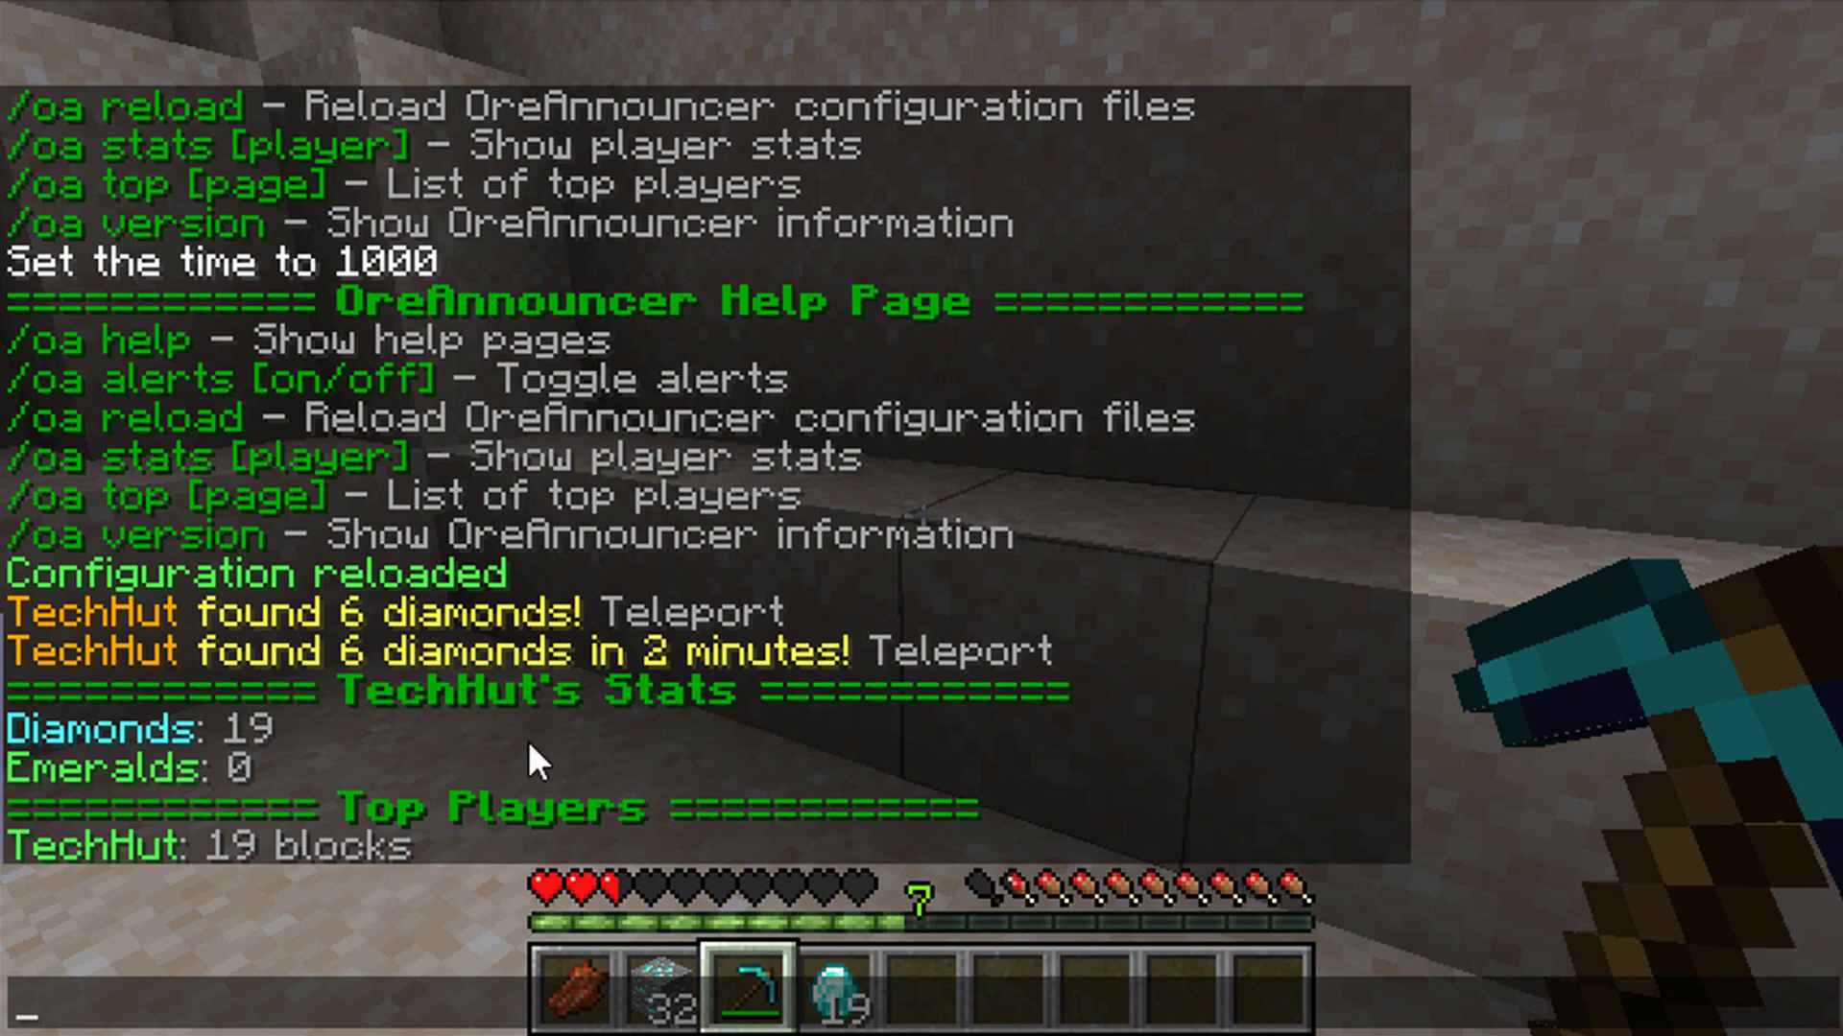
Review the chat history once more, then close chat and return to gameplay
{"action": "key", "text": "Escape"}
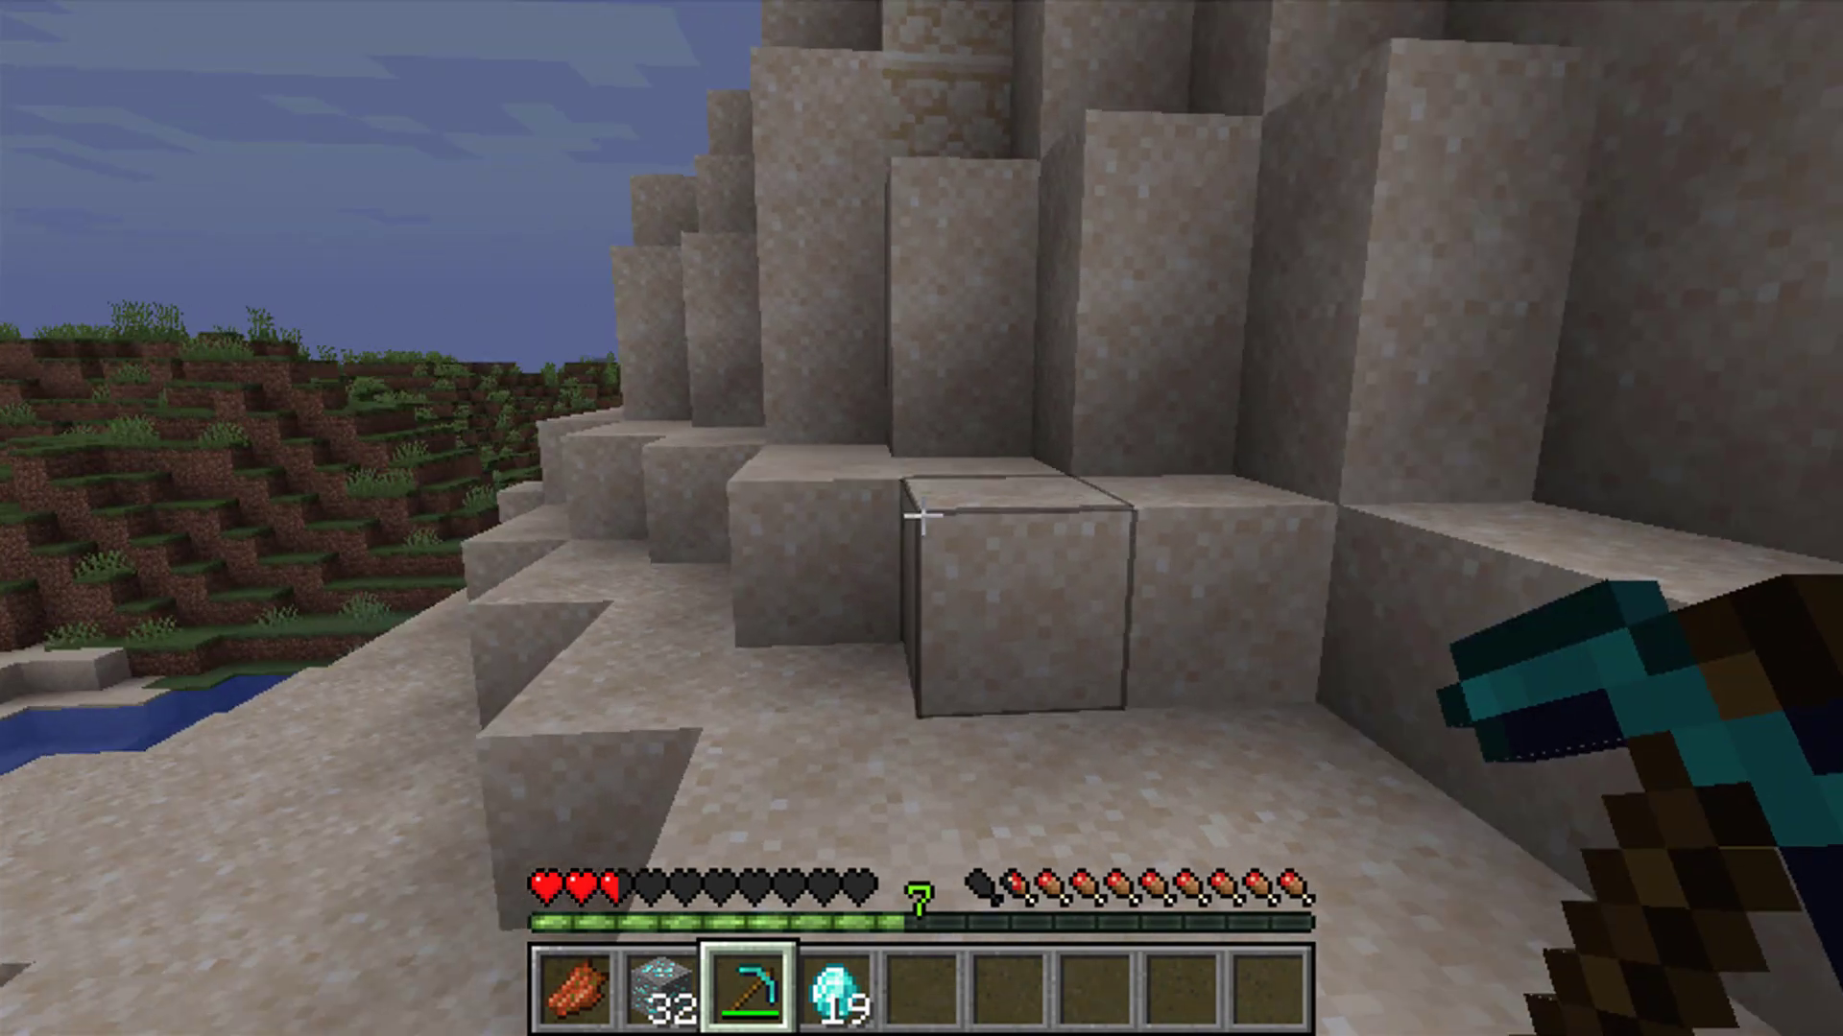
{"action": "key", "text": "t"}
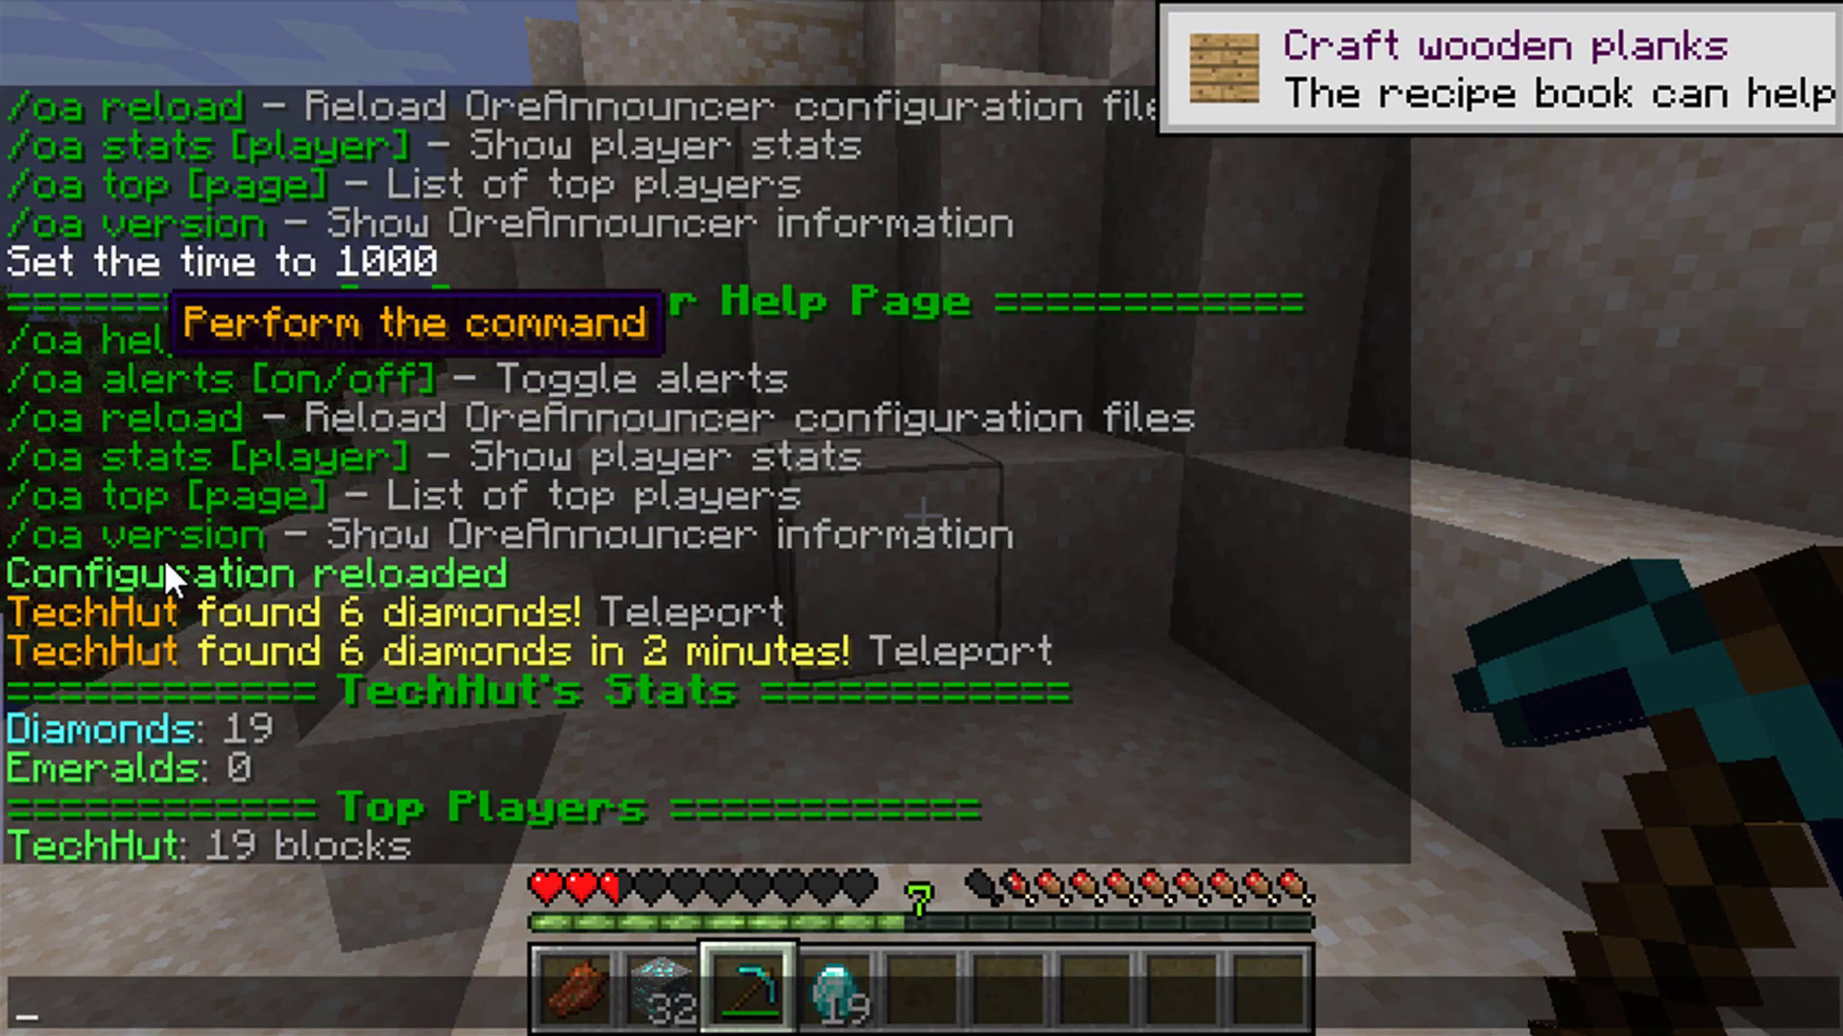
{"action": "key", "text": "Escape"}
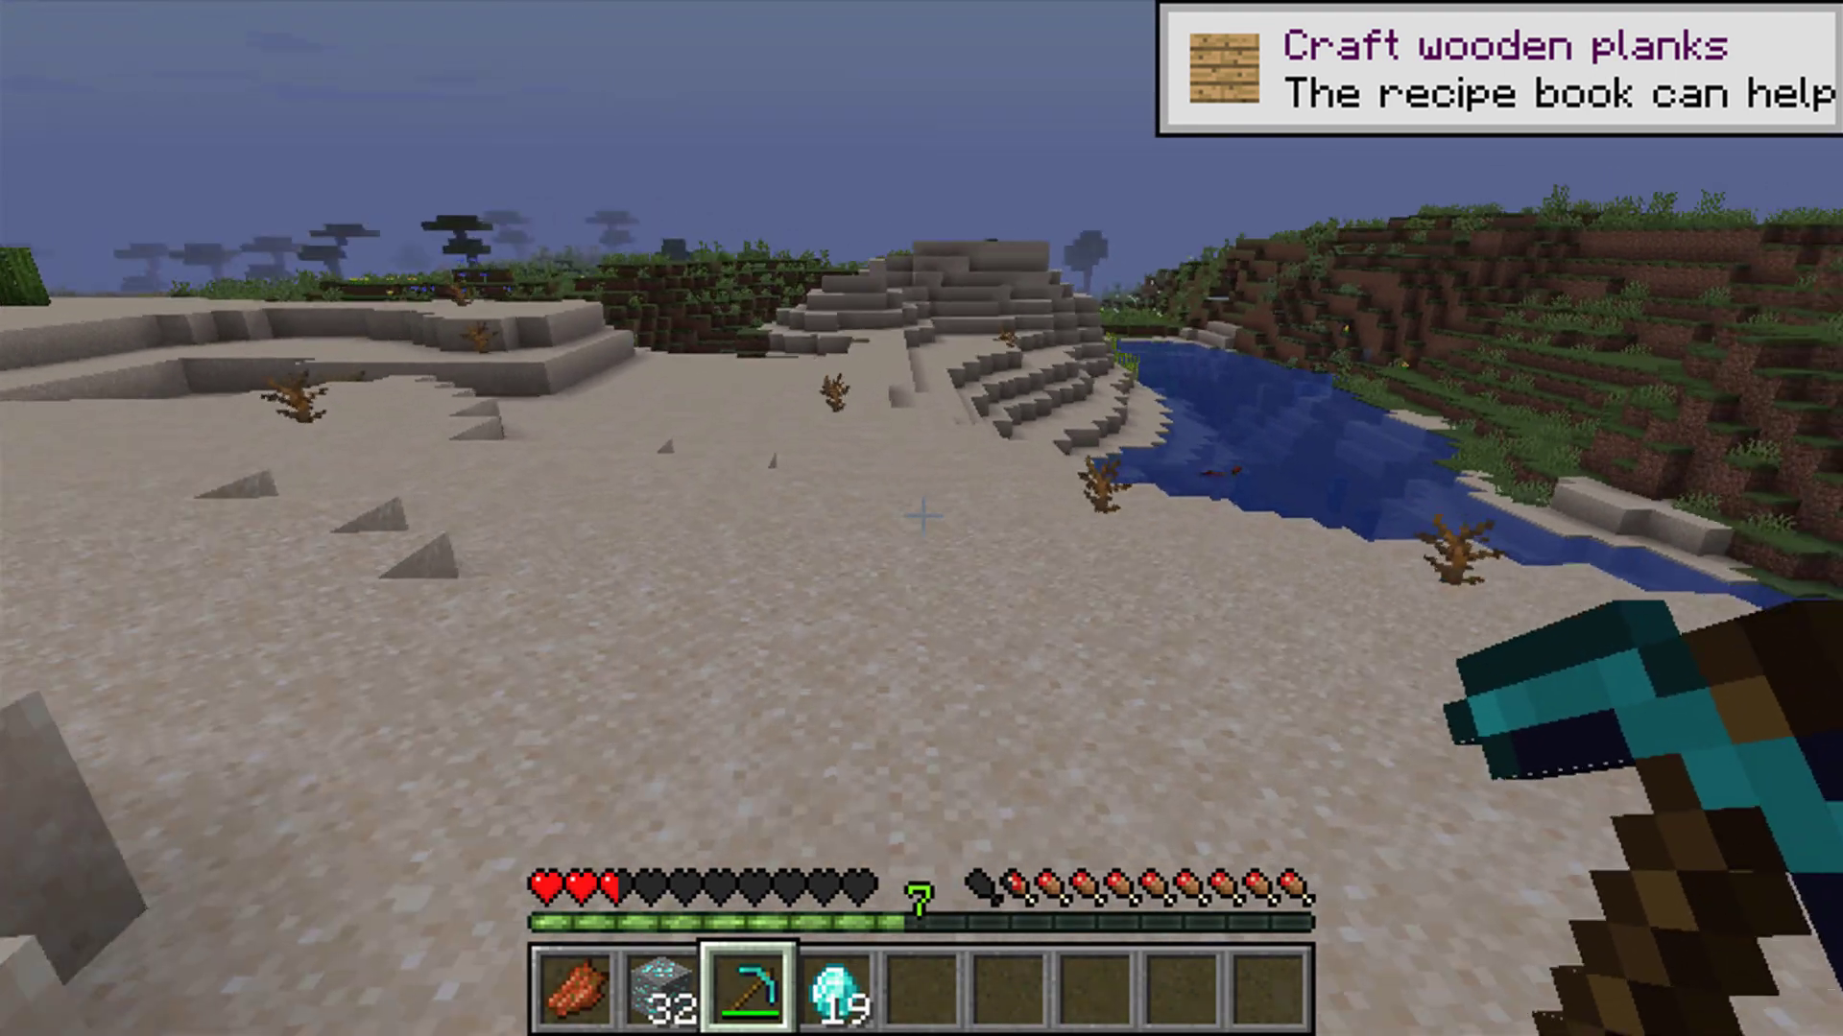
Scroll the hotbar to an empty slot and resume walking in the desert riverside world
{"action": "scroll", "coordinate": [922, 516], "scroll_direction": "up", "scroll_amount": 1}
{"action": "scroll", "coordinate": [922, 516], "scroll_direction": "up", "scroll_amount": 1}
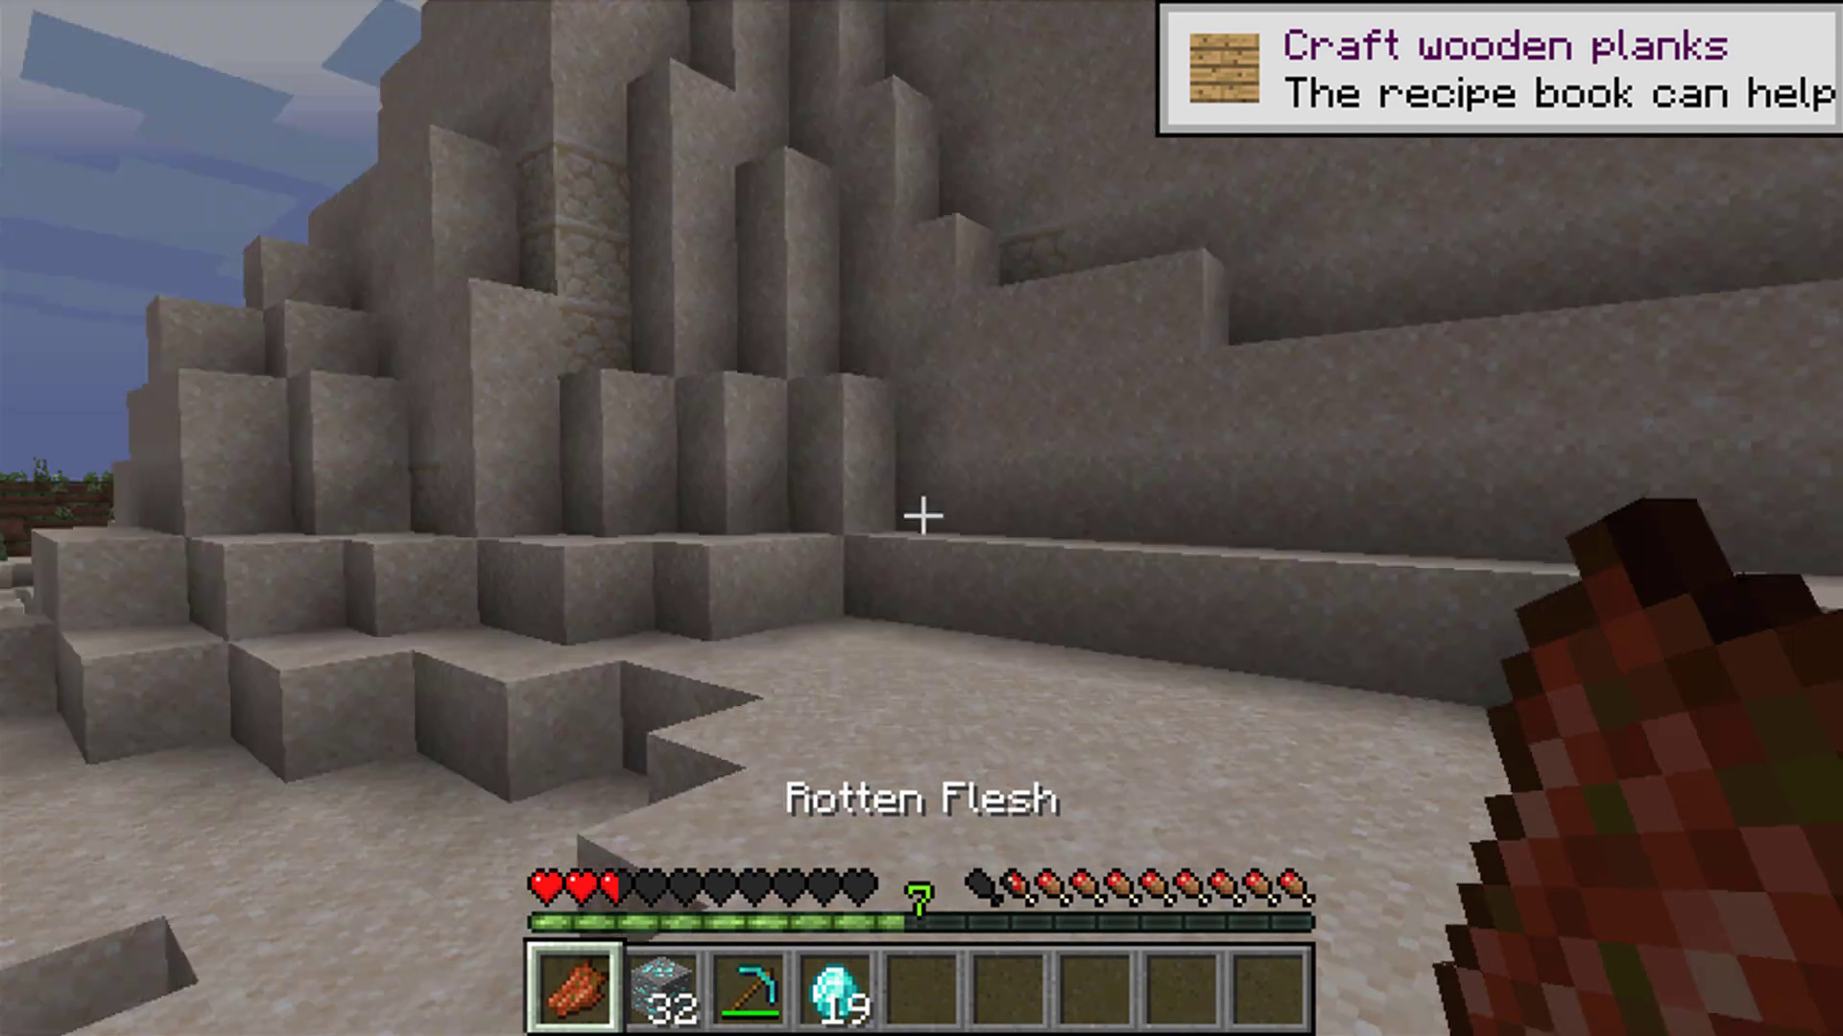
{"action": "scroll", "coordinate": [921, 517], "scroll_direction": "down", "scroll_amount": 2}
{"action": "scroll", "coordinate": [922, 516], "scroll_direction": "down", "scroll_amount": 2}
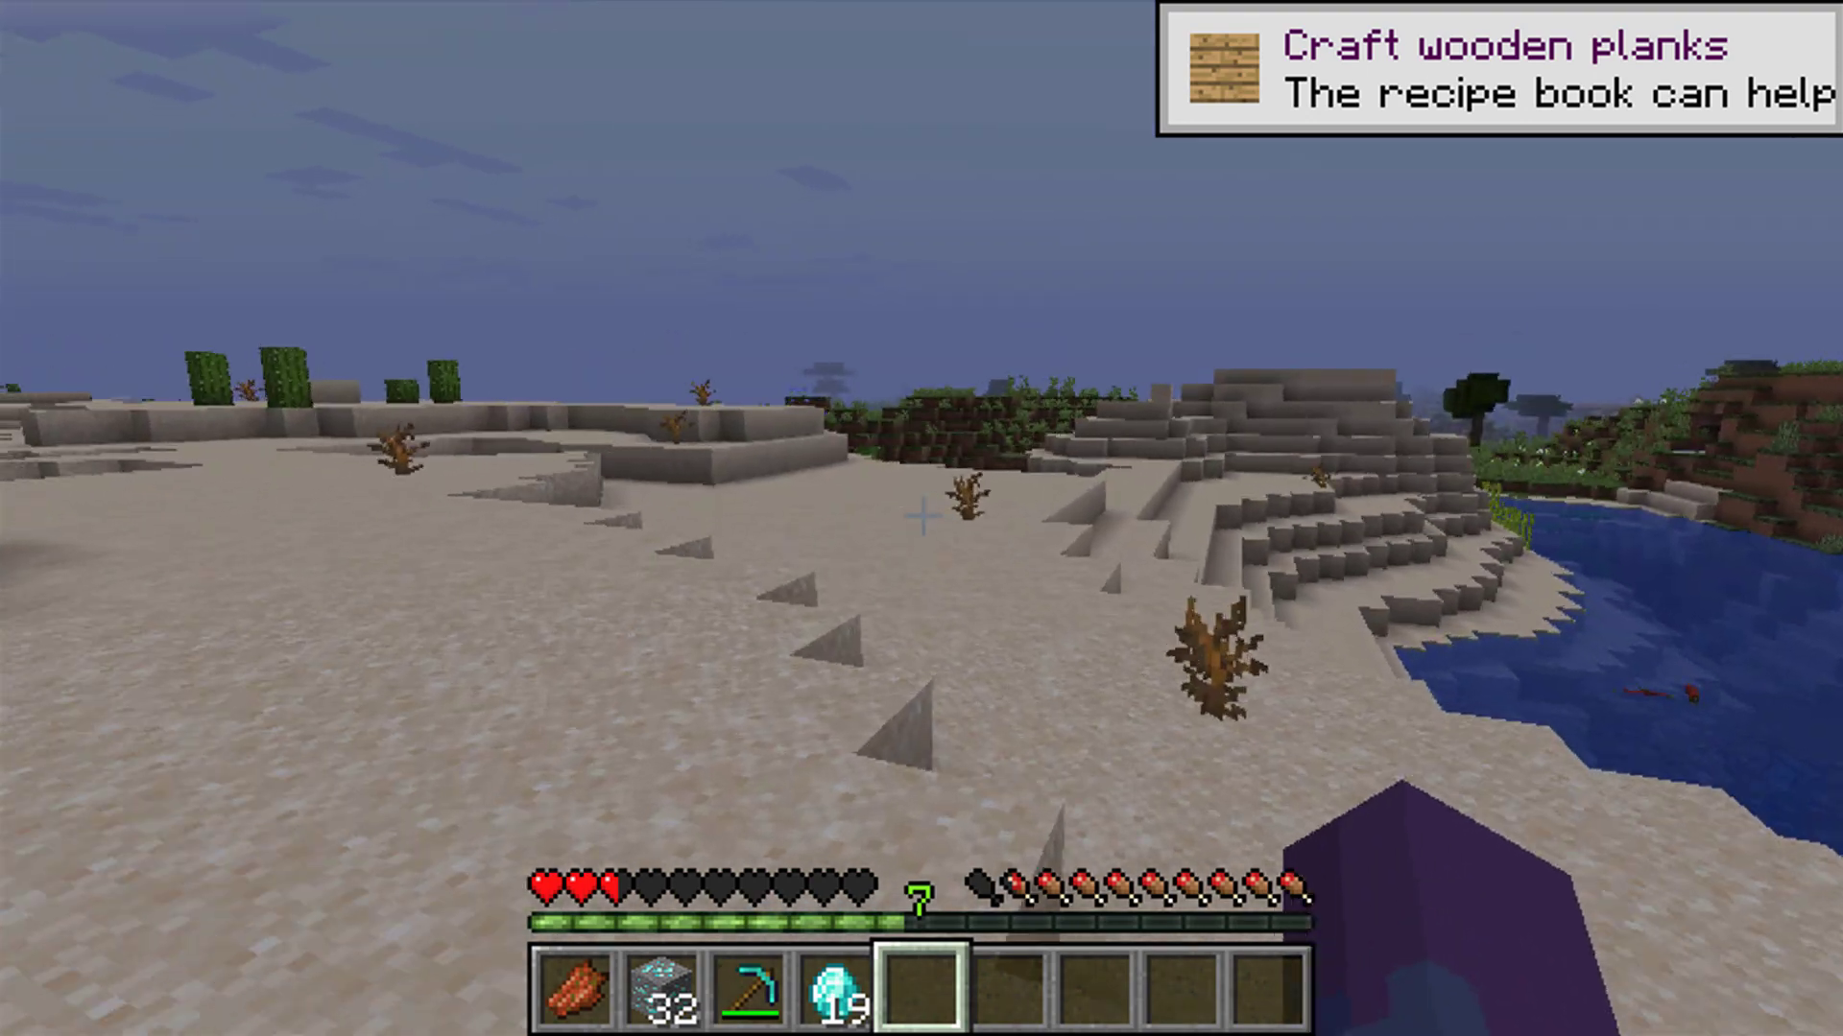
{"action": "left_click", "coordinate": [921, 517]}
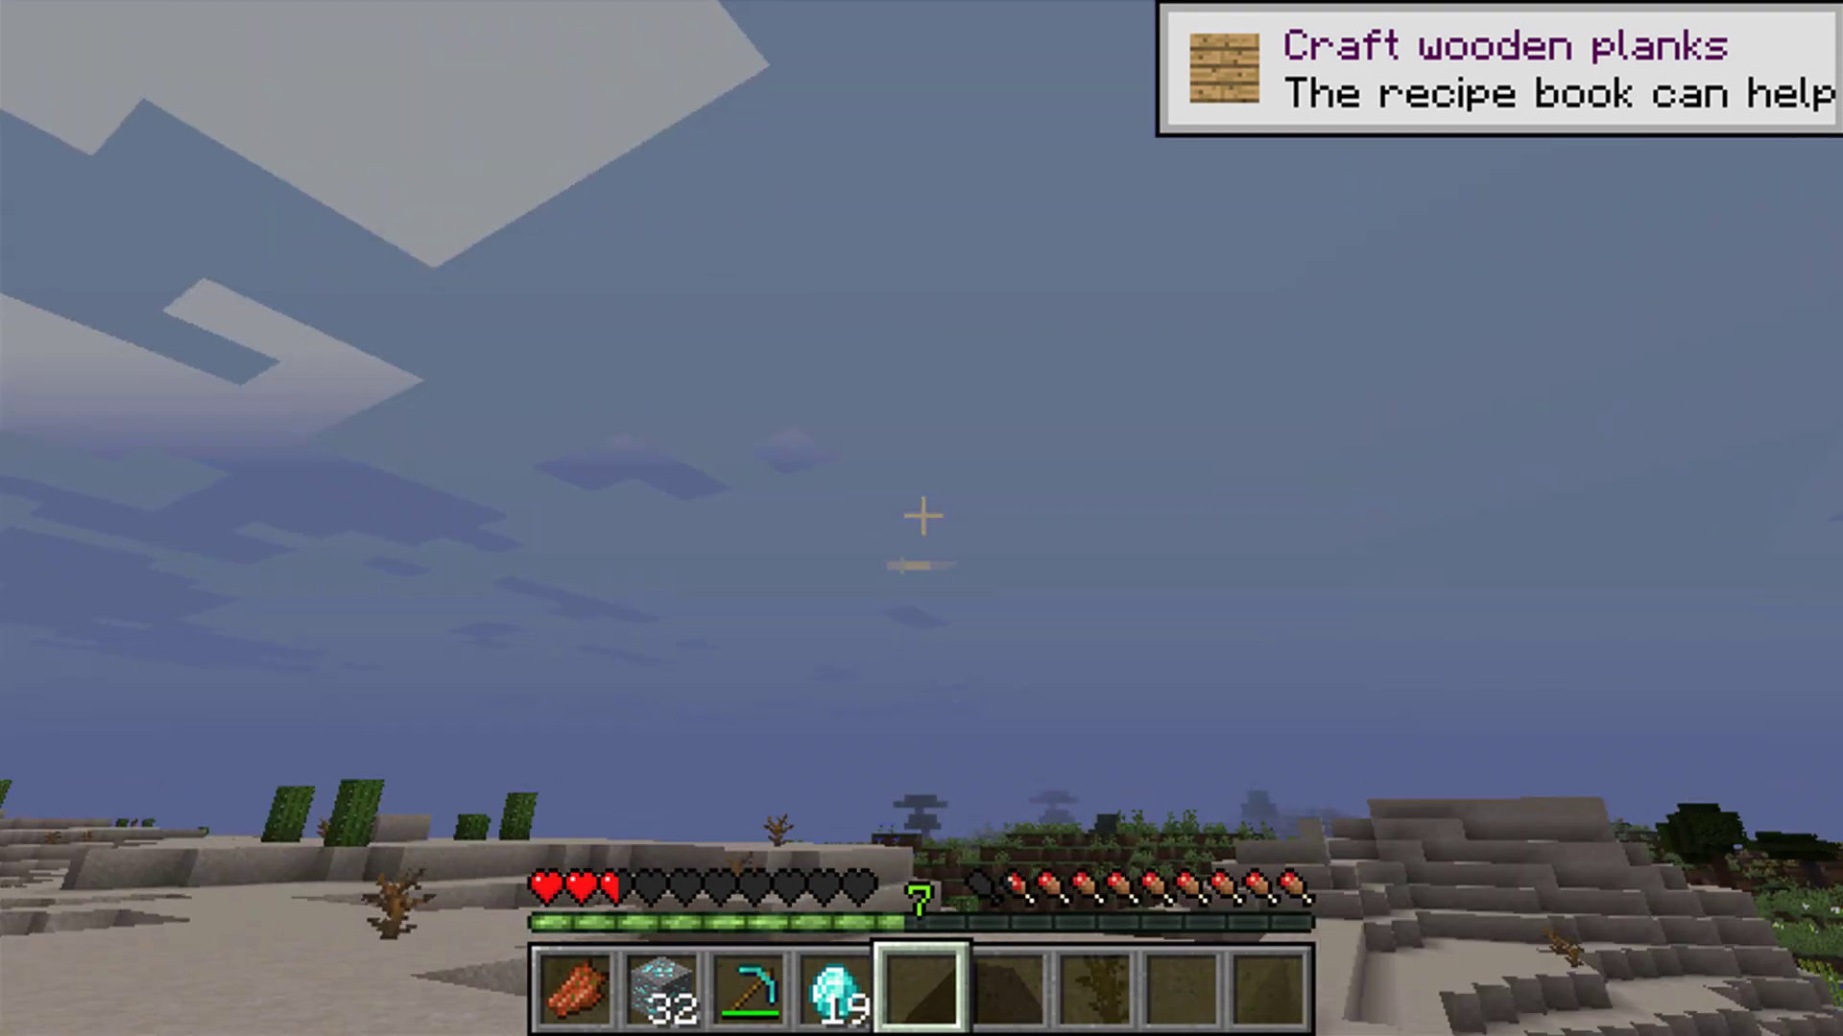